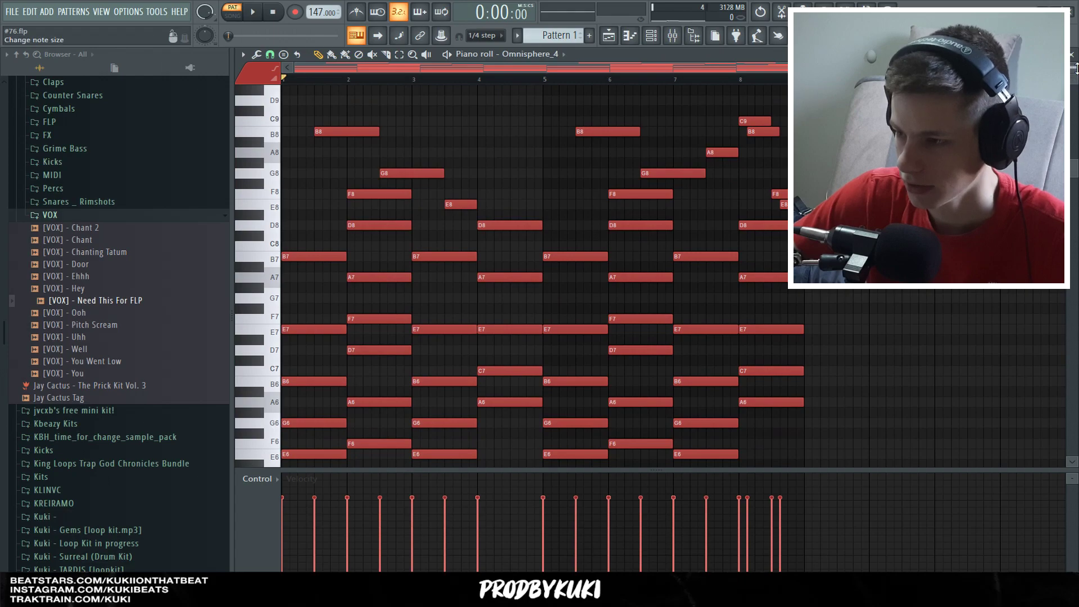
Step: Examine the pattern's notes in the piano roll and the Keyscape patch loaded on the Omnisphere channel
left_click_drag(1077, 68, 1074, 68)
left_click_drag(874, 421, 291, 132)
right_click(514, 134)
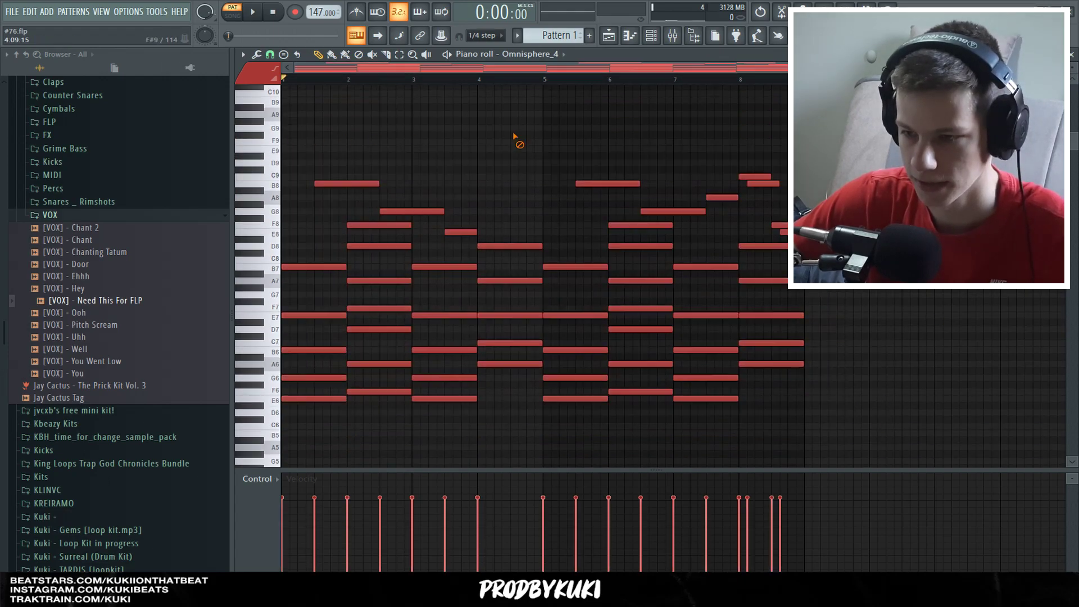
left_click_drag(1071, 63, 1071, 66)
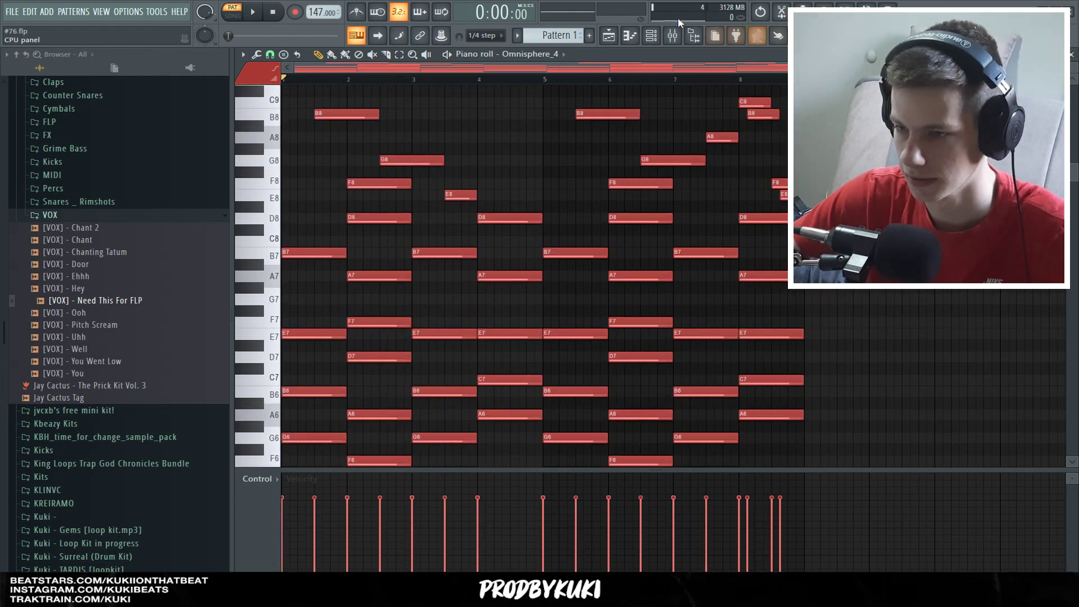
left_click(651, 34)
left_click(328, 236)
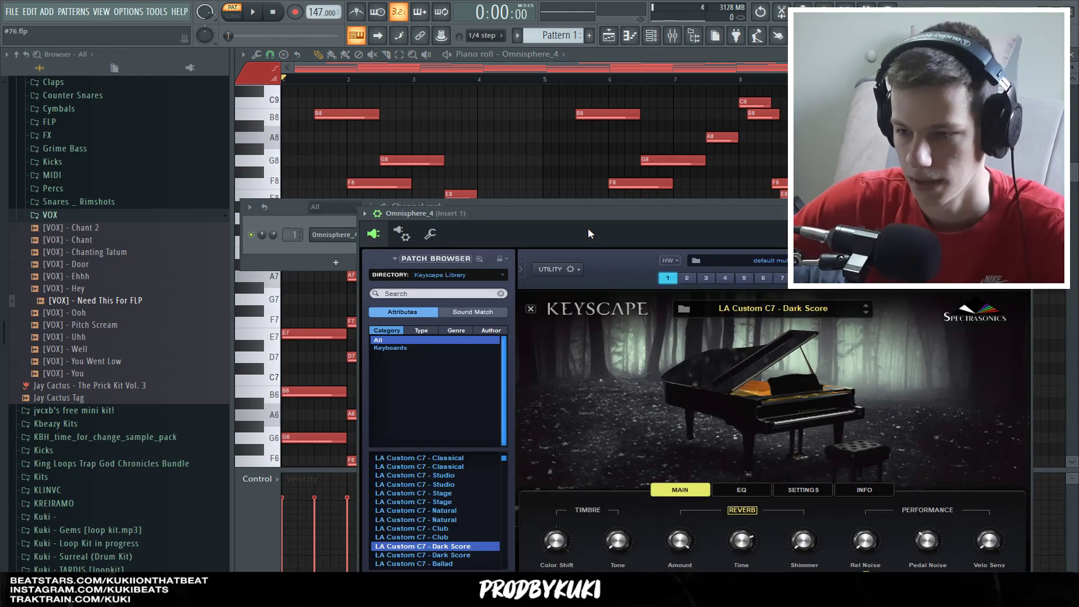
left_click_drag(627, 208, 552, 143)
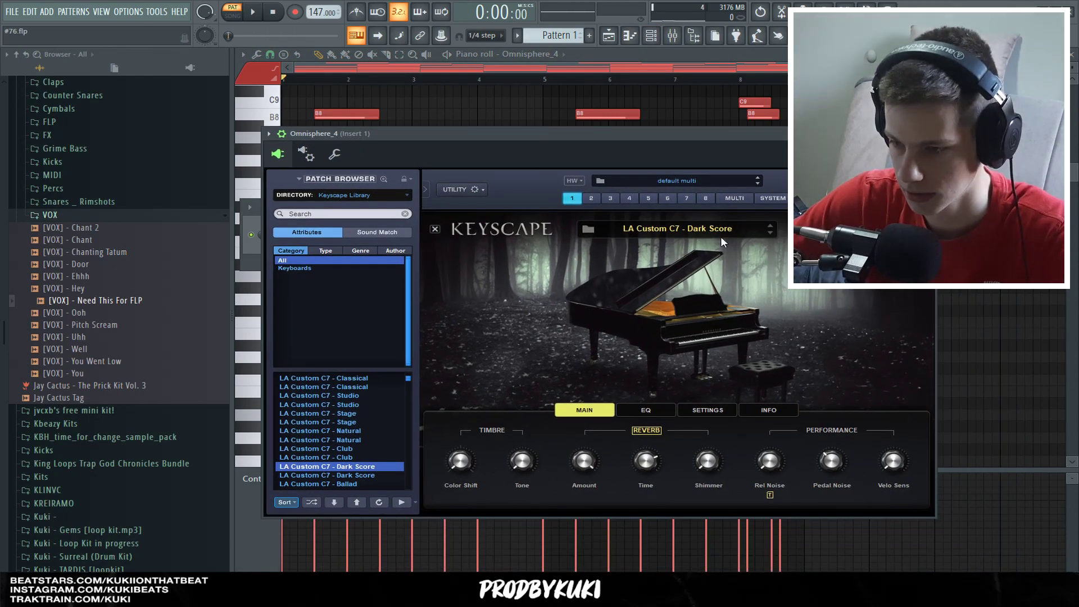
left_click(684, 119)
Step: Move the D6 note of the second chord back up one octave to D7
scroll(872, 380, "down", 4)
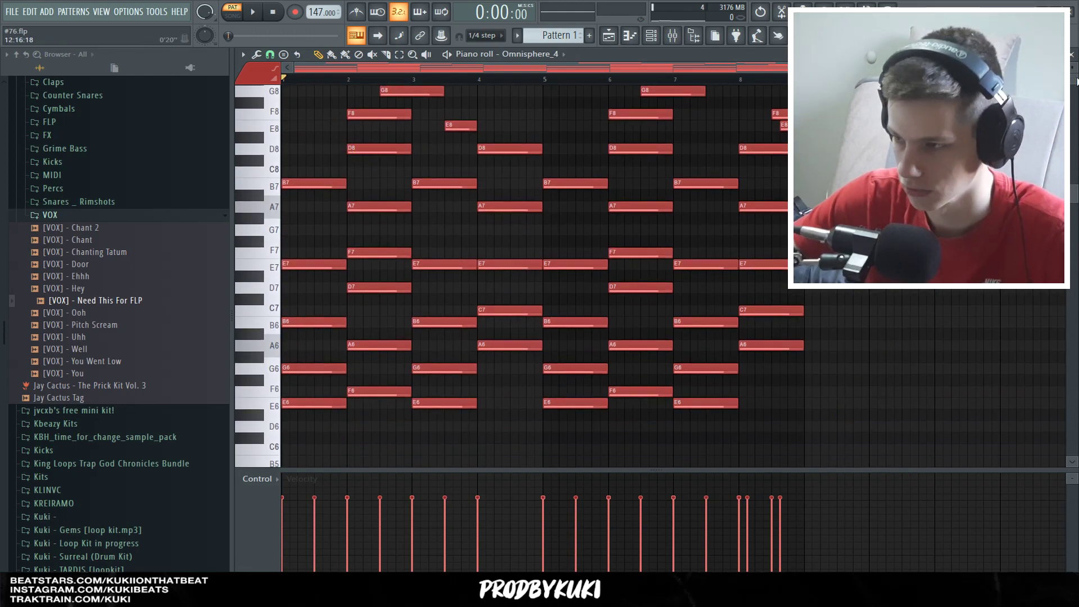
scroll(268, 341, "down", 1)
scroll(254, 418, "up", 1)
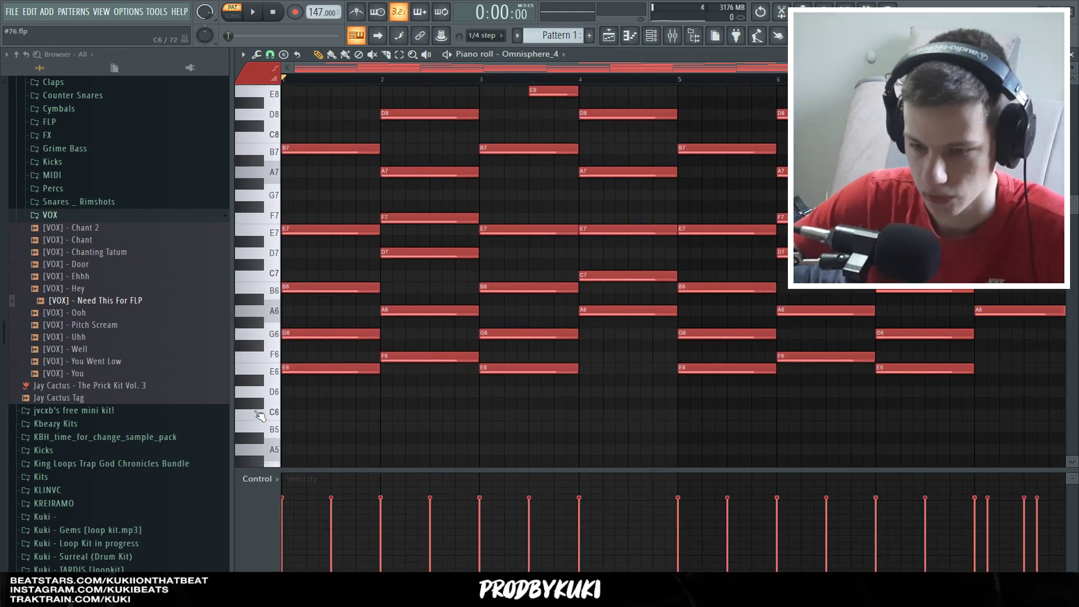
scroll(331, 292, "down", 1)
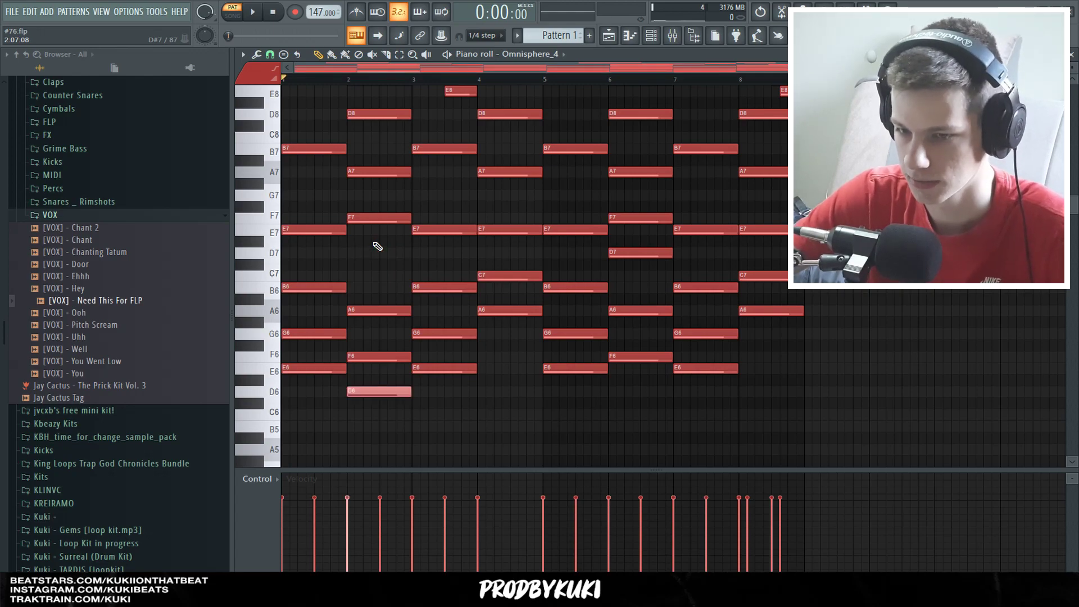
key("ctrl+Up")
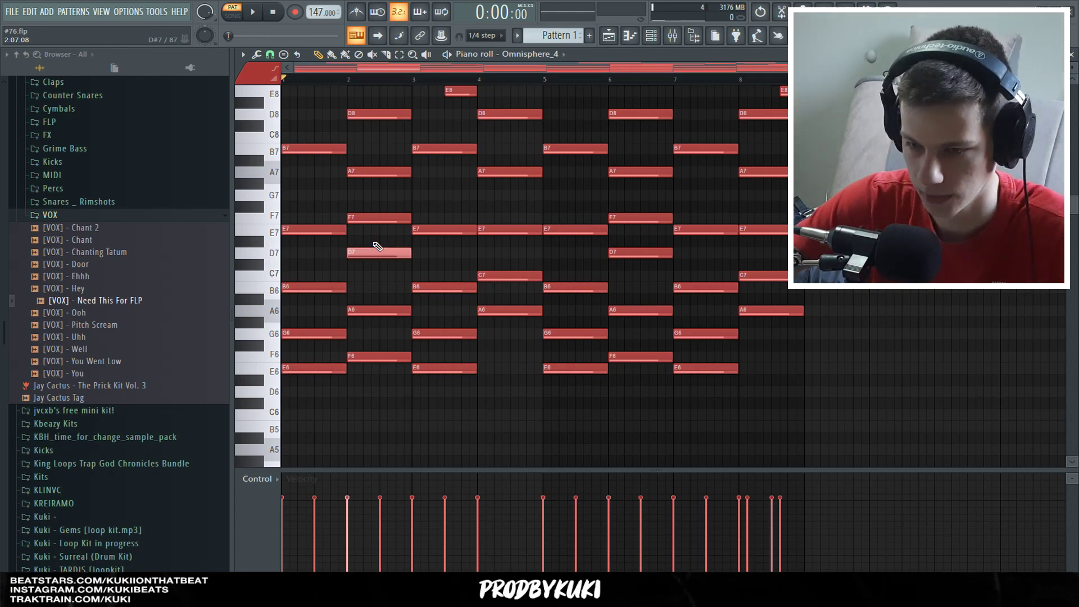
Step: Examine the lower notes of the third and fourth chords by selecting each group in the piano roll
scroll(403, 251, "up", 2)
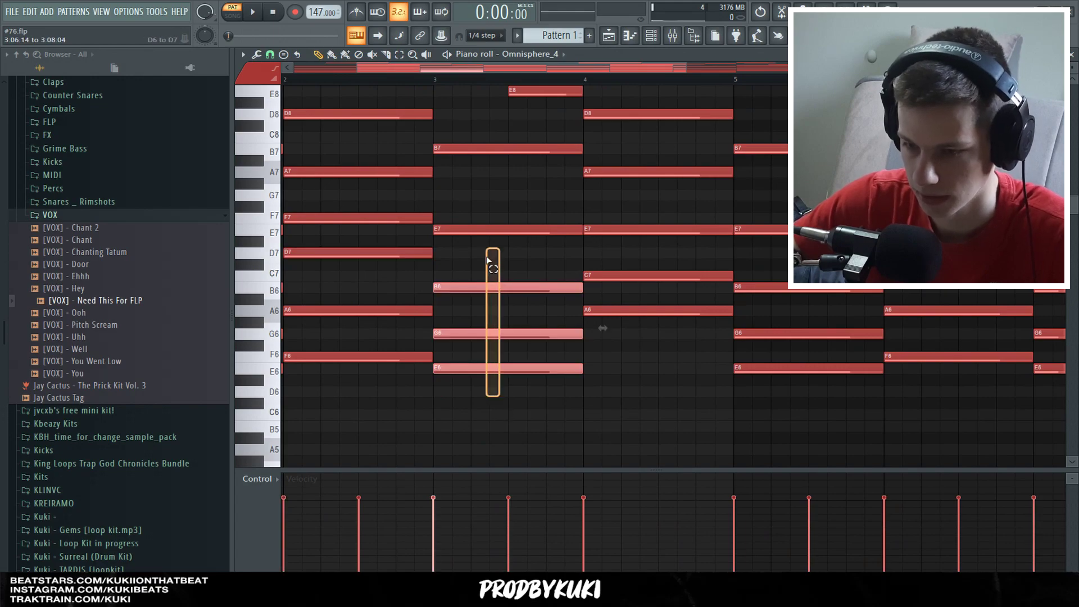
scroll(478, 360, "down", 2)
left_click_drag(448, 246, 448, 245)
scroll(500, 343, "up", 4)
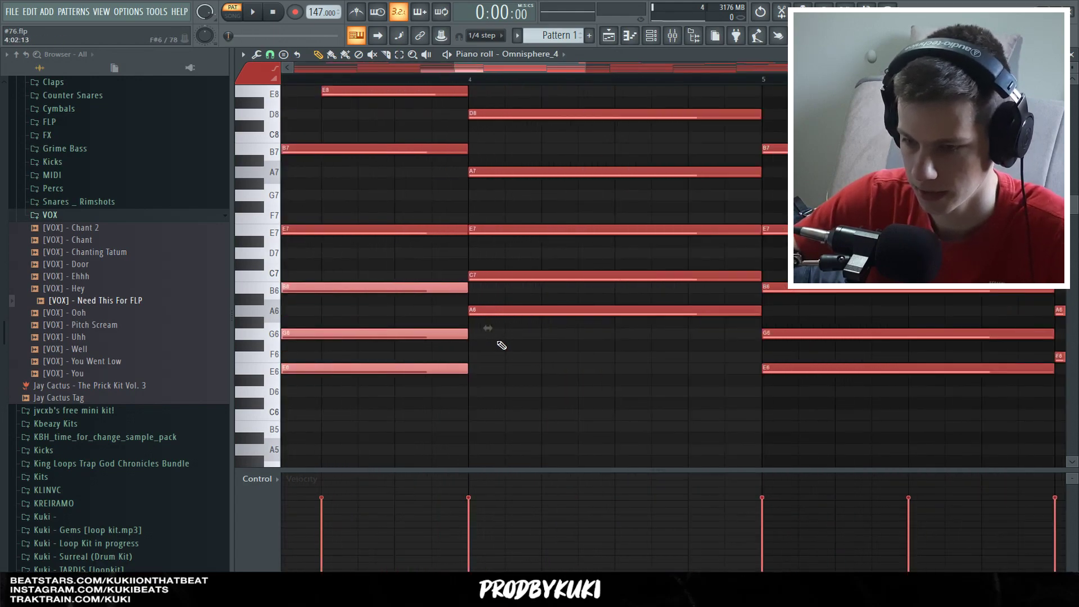
left_click_drag(628, 351, 611, 202)
scroll(612, 223, "down", 3)
left_click(638, 375, "ctrl")
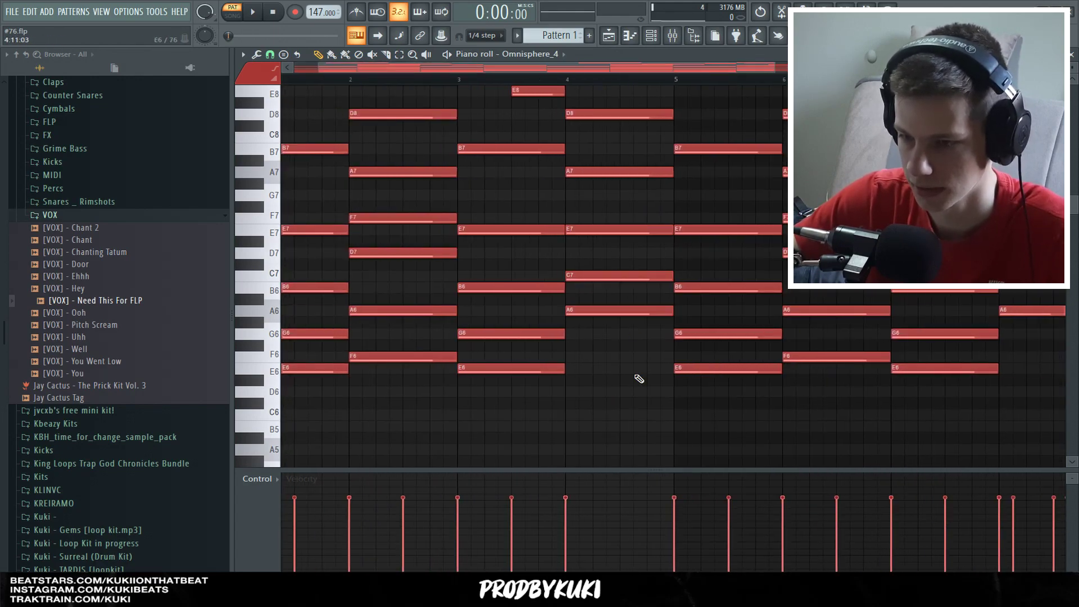
scroll(584, 298, "down", 3)
Step: Examine the chord layers across the whole pattern by selecting them as groups, leaving nothing selected at the end
left_click_drag(841, 432, 300, 168)
scroll(594, 315, "up", 3)
left_click(992, 206, "ctrl")
left_click_drag(796, 292, 279, 81)
left_click(515, 159, "ctrl")
left_click_drag(1073, 68, 1073, 66)
scroll(674, 122, "down", 1)
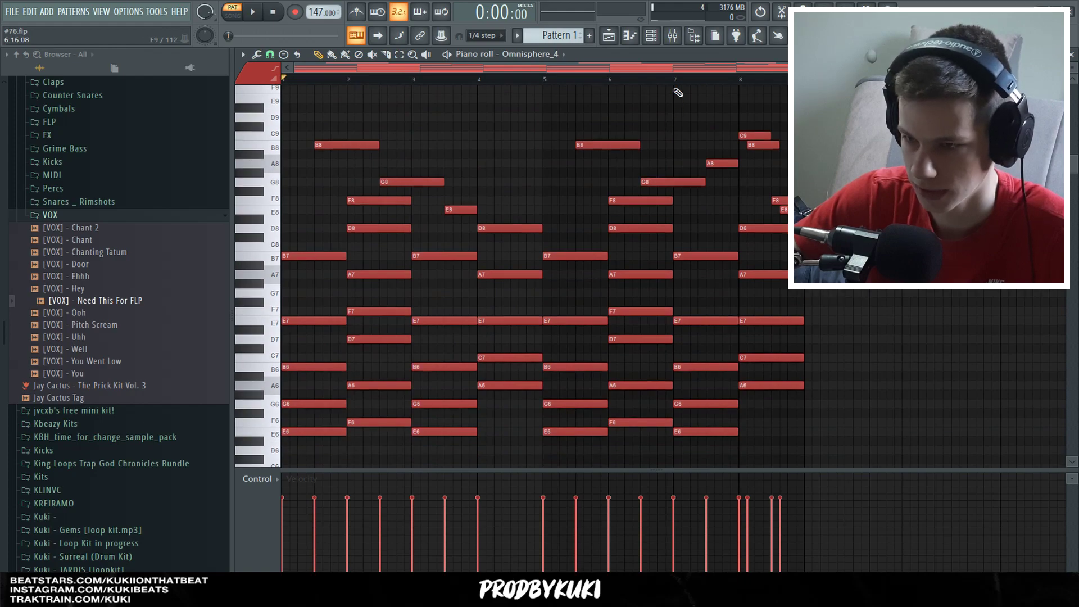
Step: Inspect the HalfTime effect on mixer Insert 1 and play the pattern
left_click(671, 35)
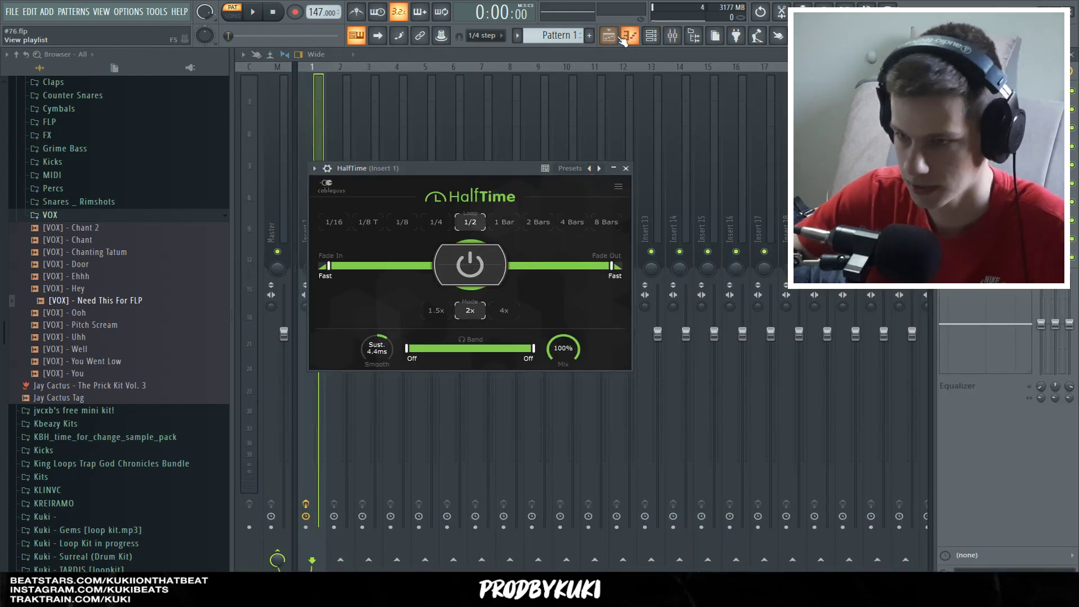
left_click(624, 37)
key("space")
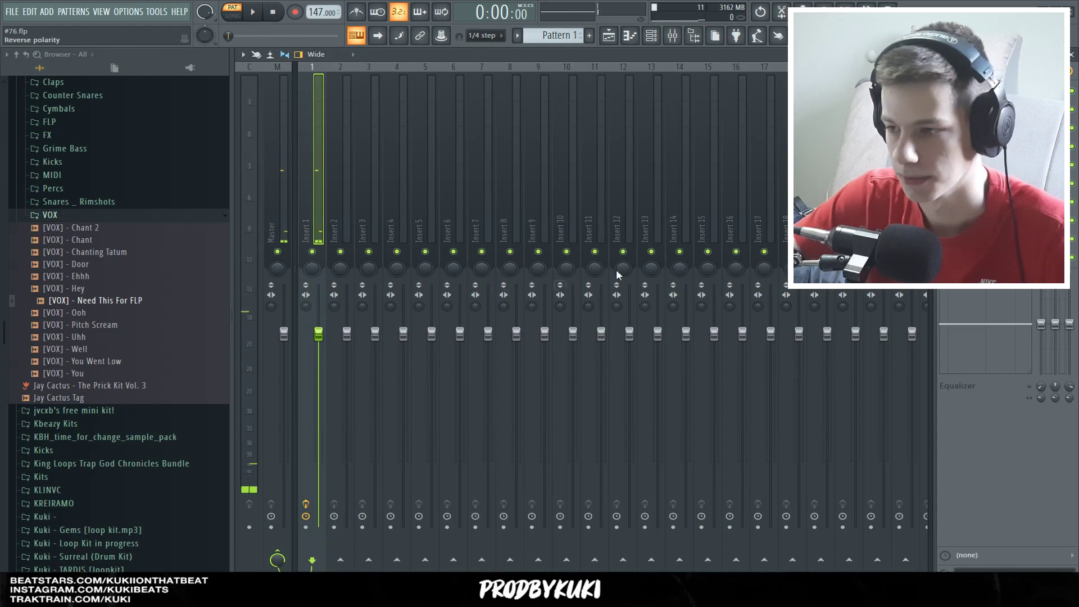
Step: Add Fruity Parametric EQ 2 to Insert 1 with a high-pass cut at about 216 Hz and audition it
left_click(945, 257)
left_click(781, 39)
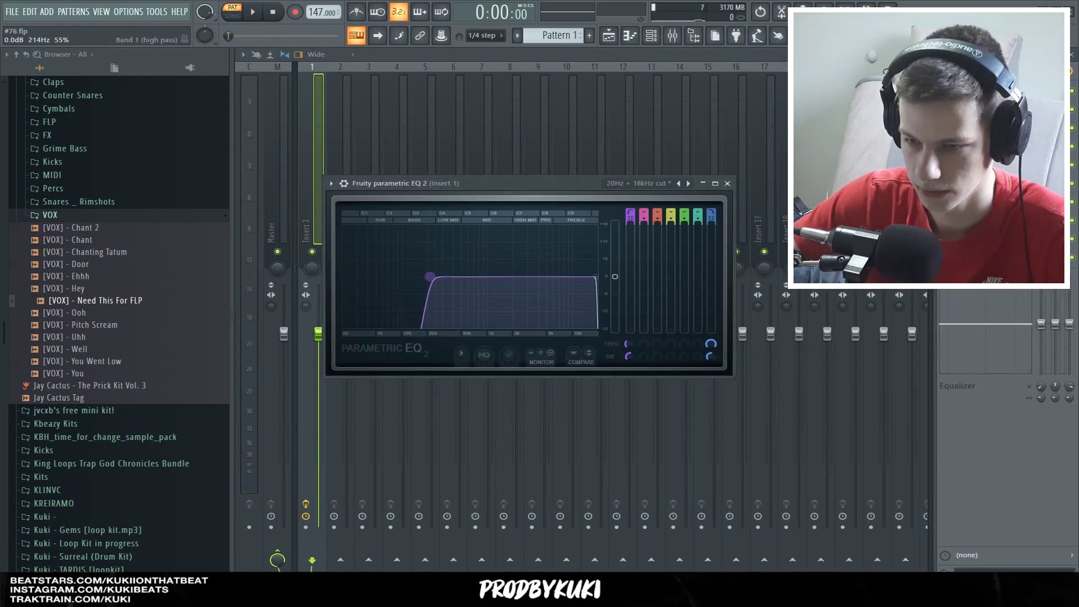
key("space")
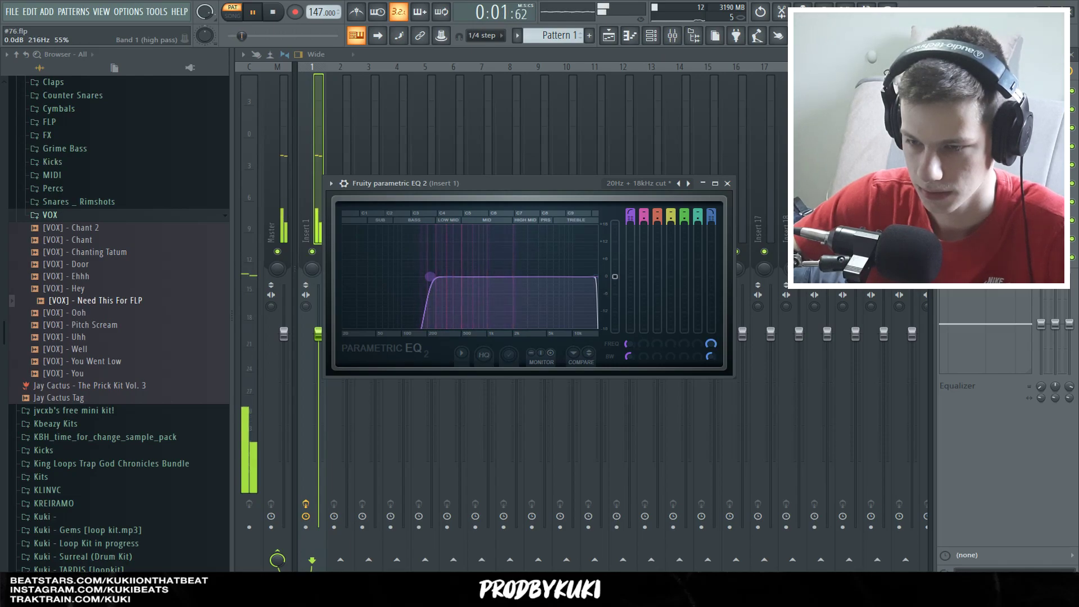
left_click(727, 183)
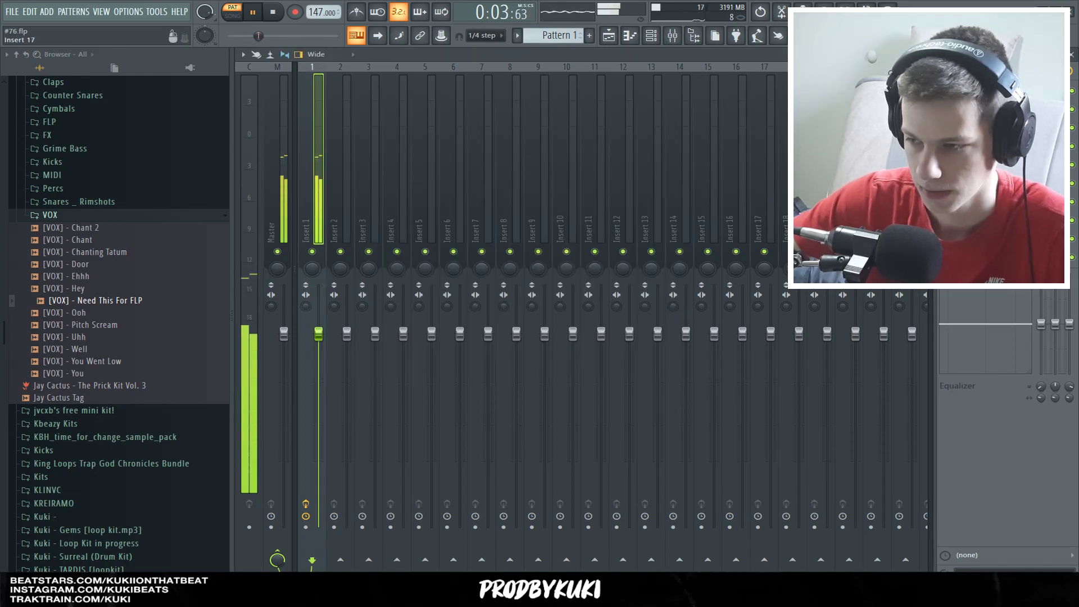
Step: Add the Secret Sauce effect to Insert 1 and load its DROP preset
left_click(945, 109)
mouse_move(955, 125)
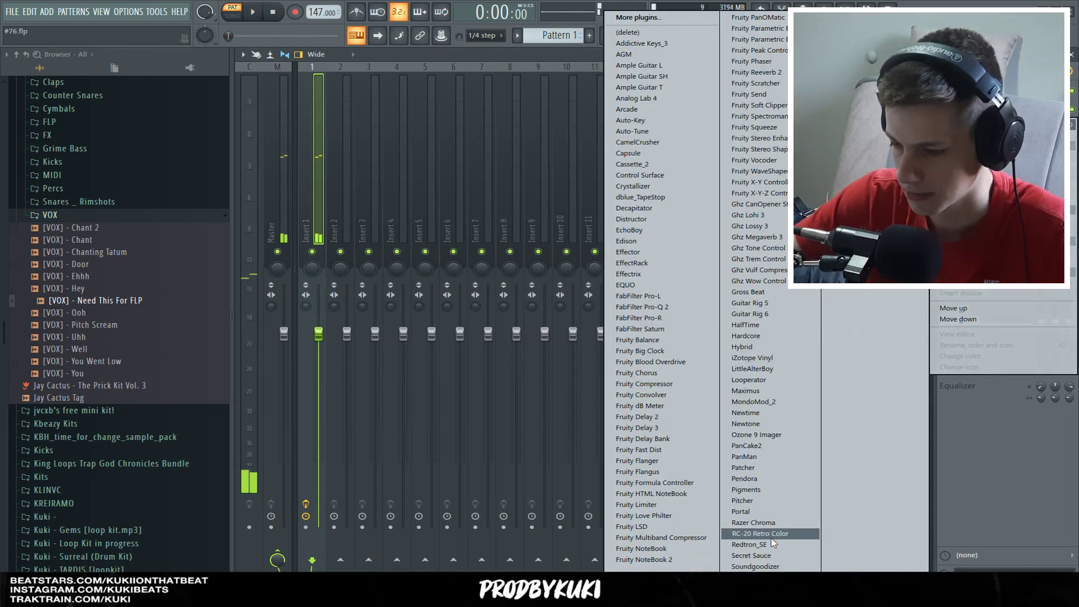
left_click(762, 555)
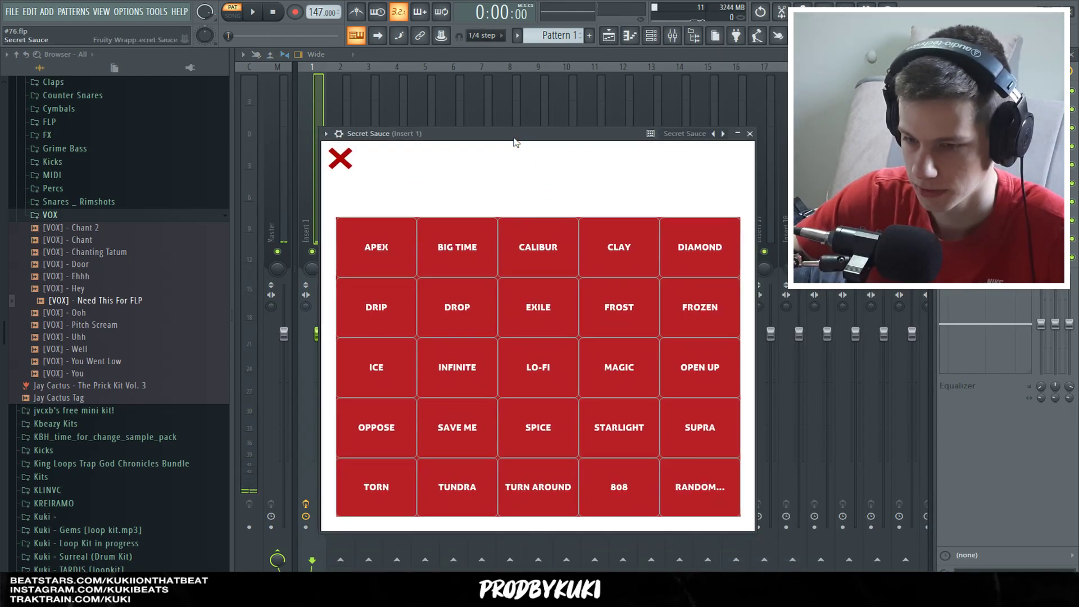
left_click(457, 311)
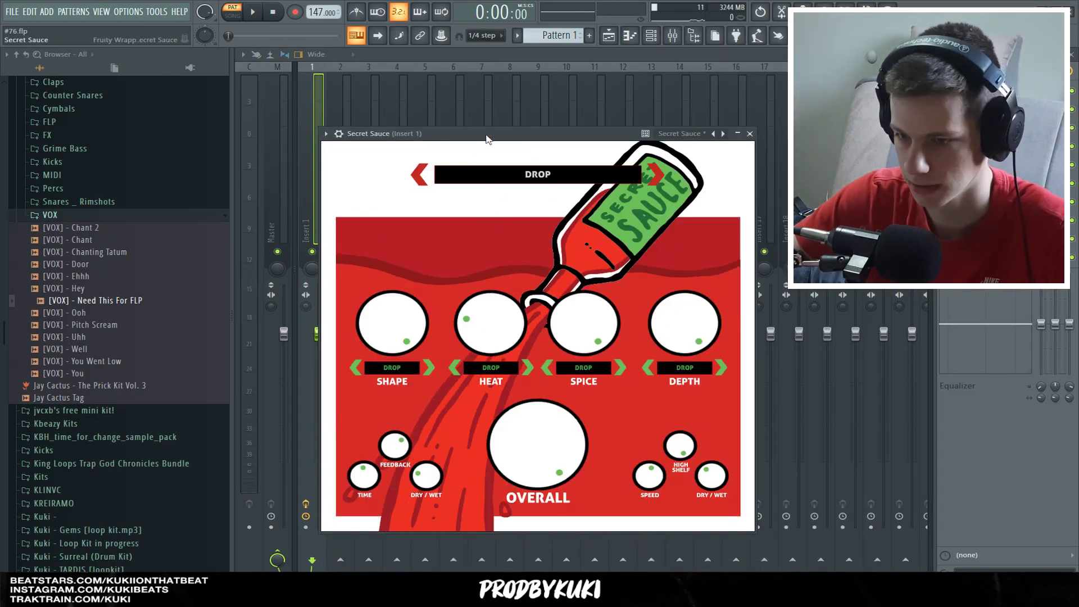
Step: Lower Secret Sauce's Overall amount well below maximum while listening to the melody
left_click_drag(474, 465, 468, 579)
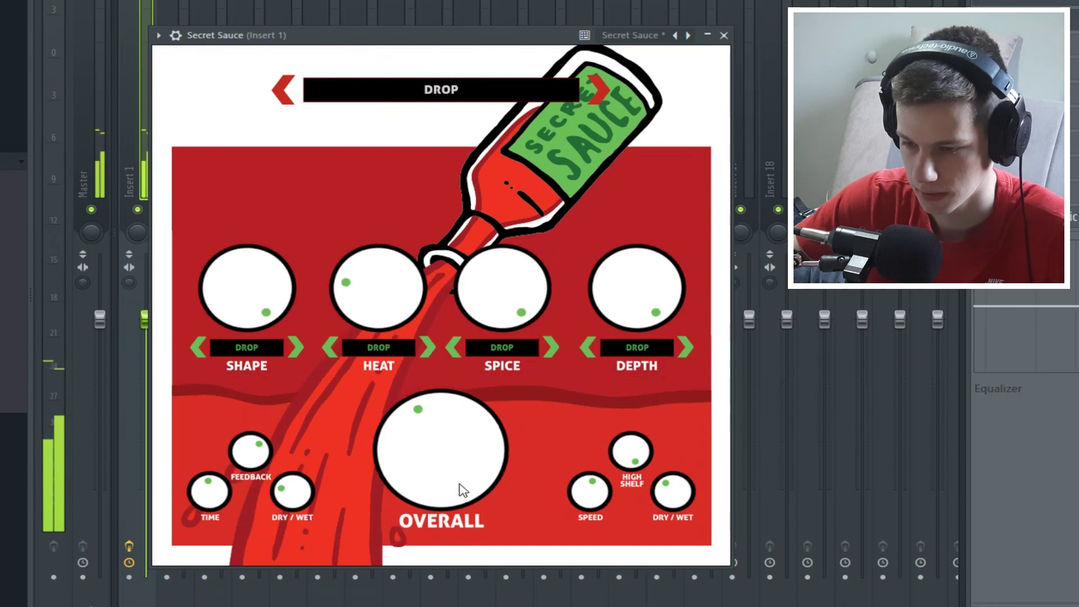
left_click(444, 454)
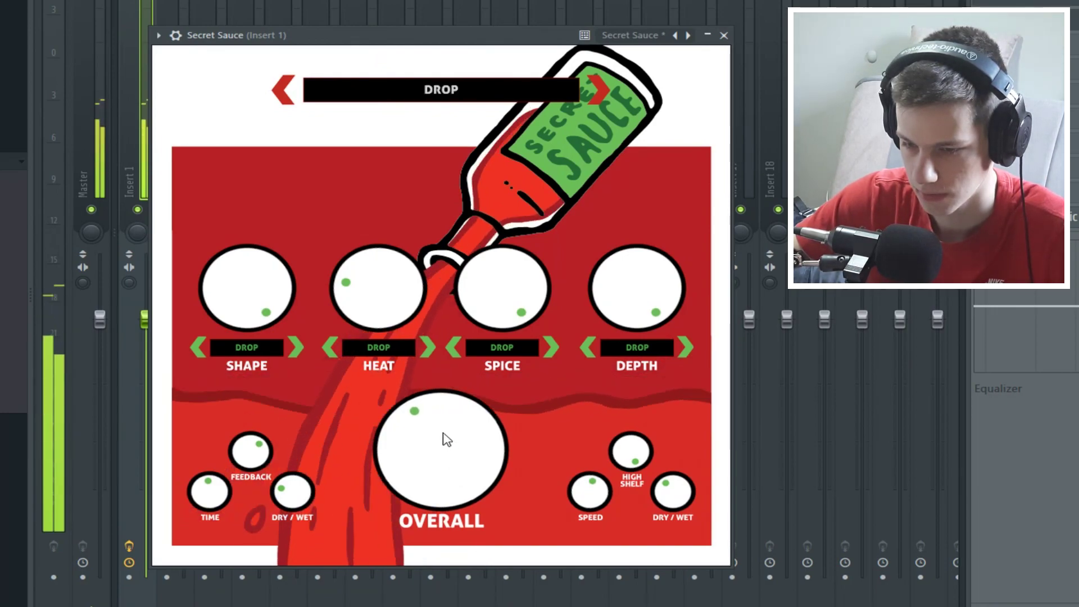
left_click_drag(443, 436, 441, 452)
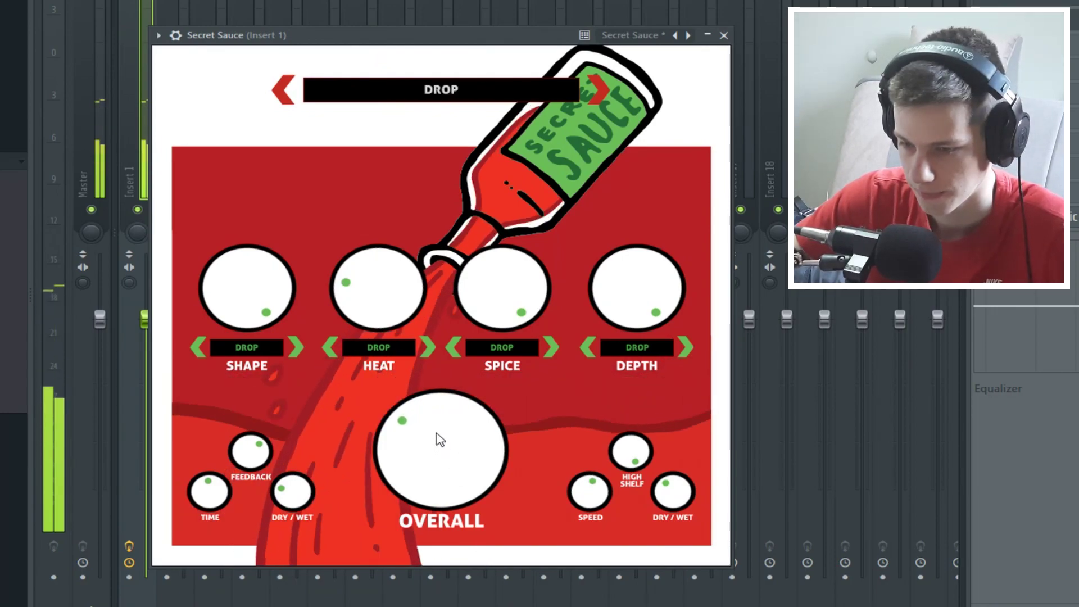
left_click_drag(440, 439, 439, 441)
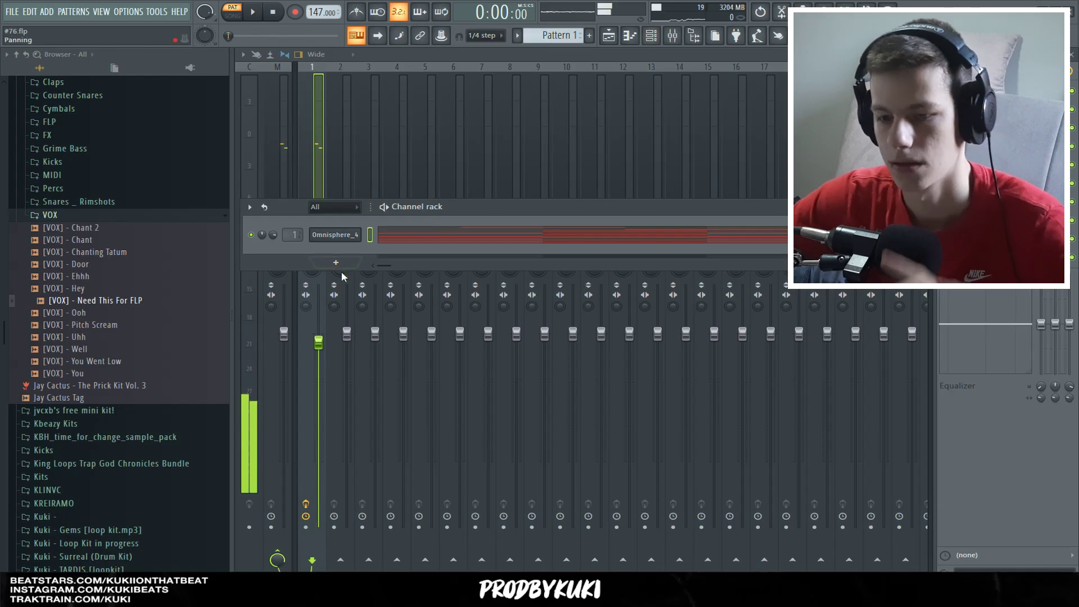
Step: Add a second Omnisphere channel with the BUYLOOPS - Pad 3 patch from BUYLOOPS - Omnisphere Bank Vol 1
left_click(347, 267)
left_click(472, 204)
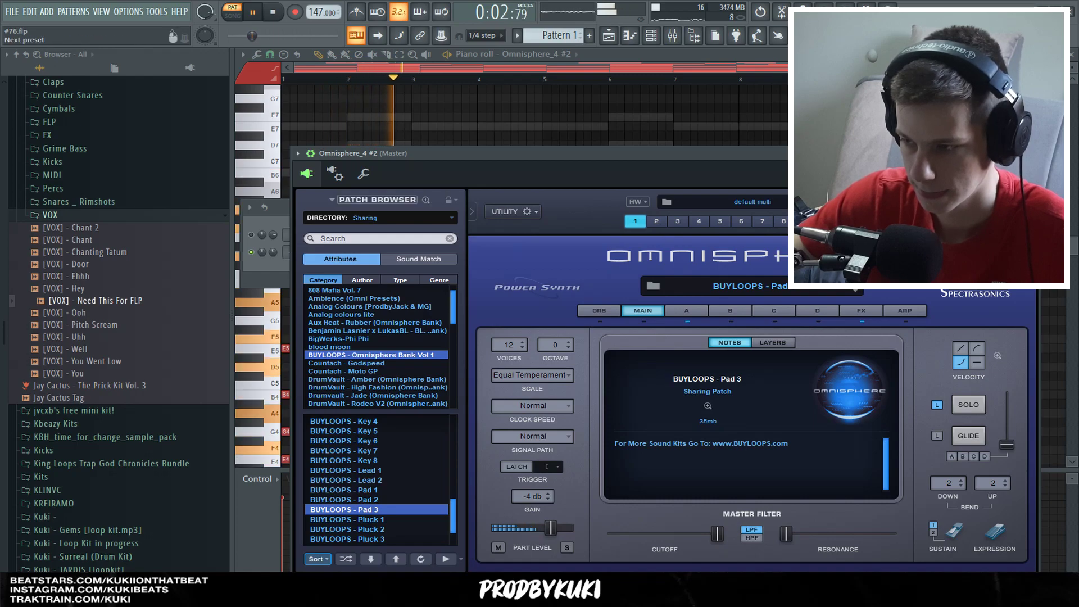
left_click(1034, 153)
Step: Route the second Omnisphere channel to mixer Insert 1 and play its pad notes
left_click_drag(500, 205, 500, 203)
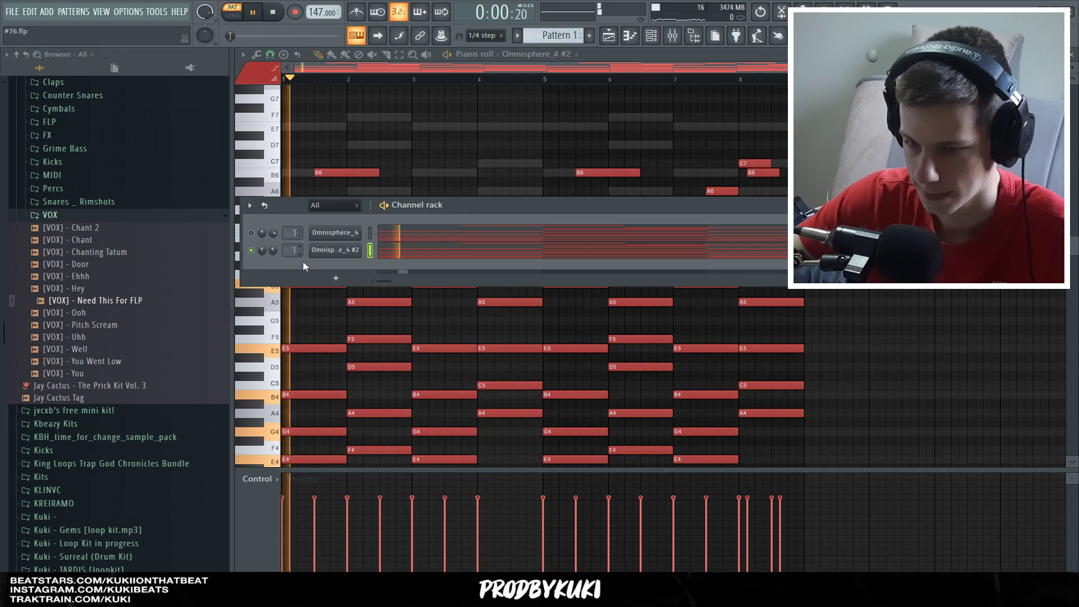
key("F6")
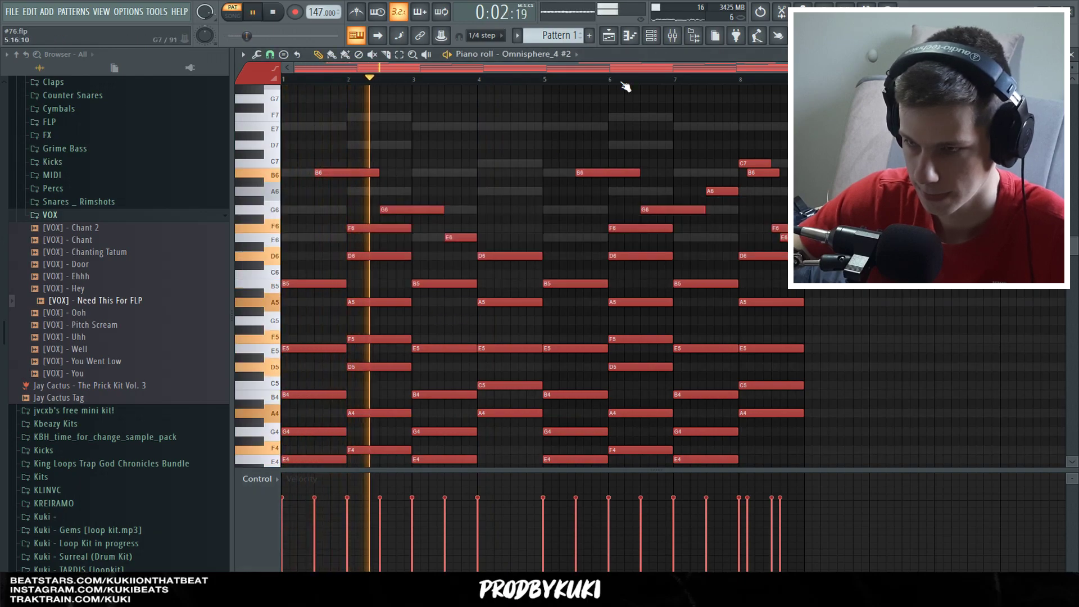
key("F6")
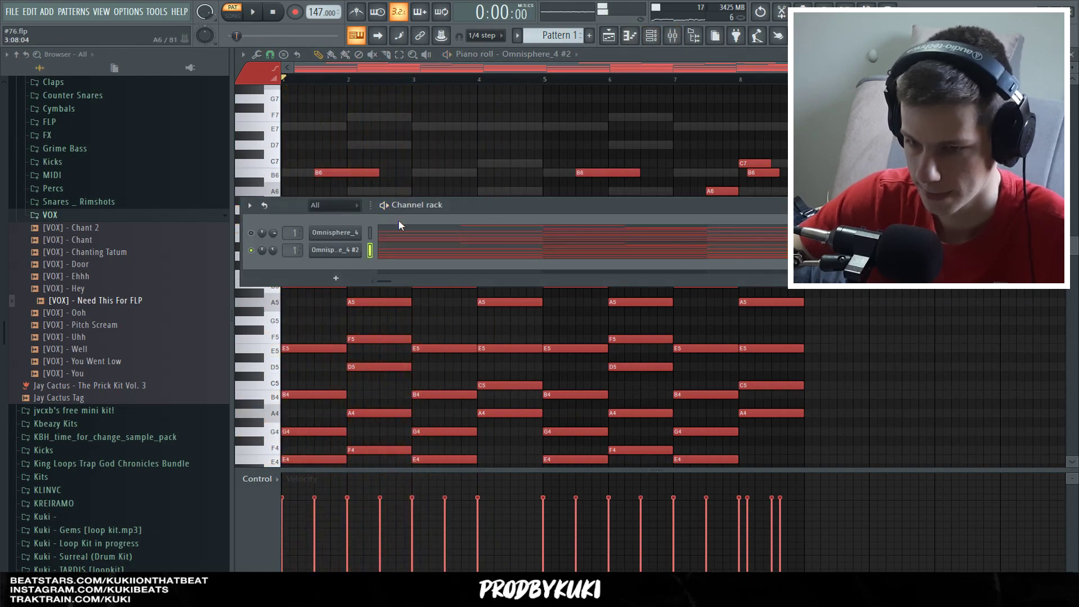
Step: Review the second Omnisphere channel's pad patch and its notes in the piano roll
left_click(346, 250)
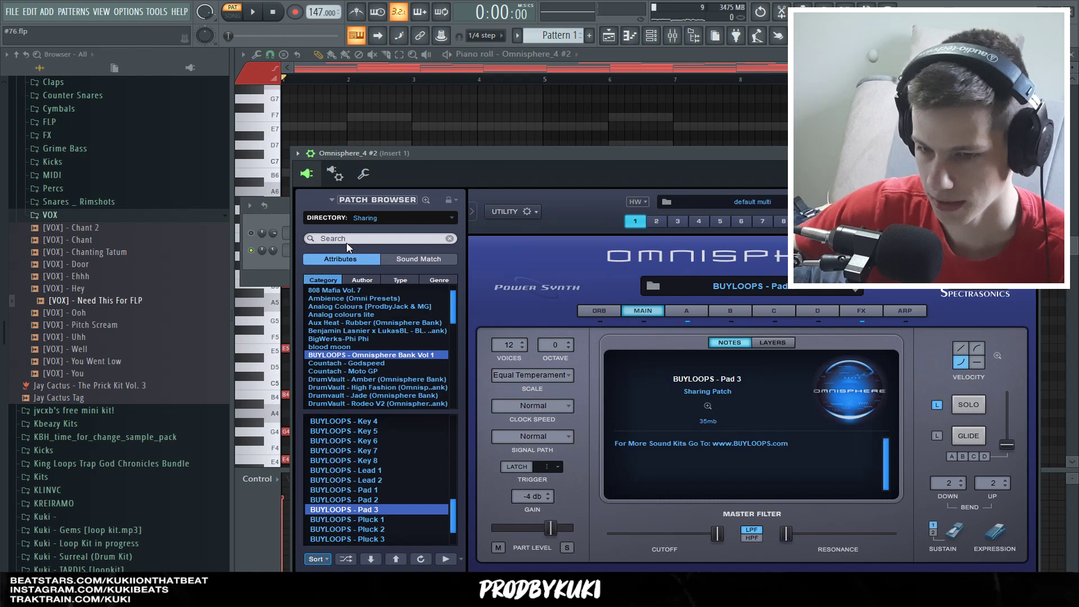
left_click(263, 261)
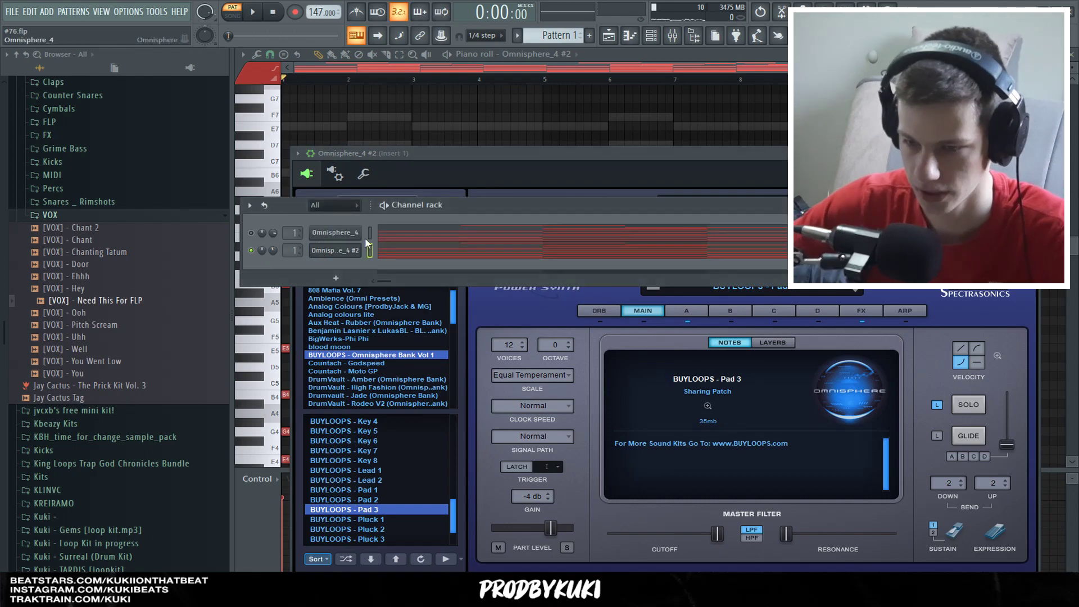
left_click(421, 251)
left_click(421, 252)
scroll(546, 296, "down", 5)
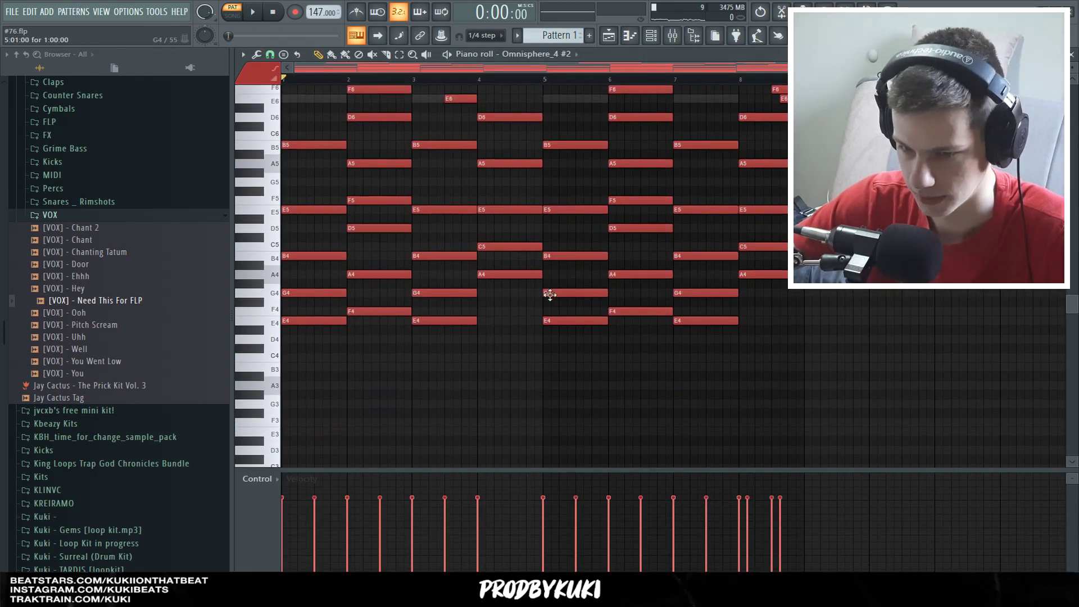
scroll(548, 296, "up", 6)
Step: Unmute the original Omnisphere channel and play both layers together
left_click(652, 35)
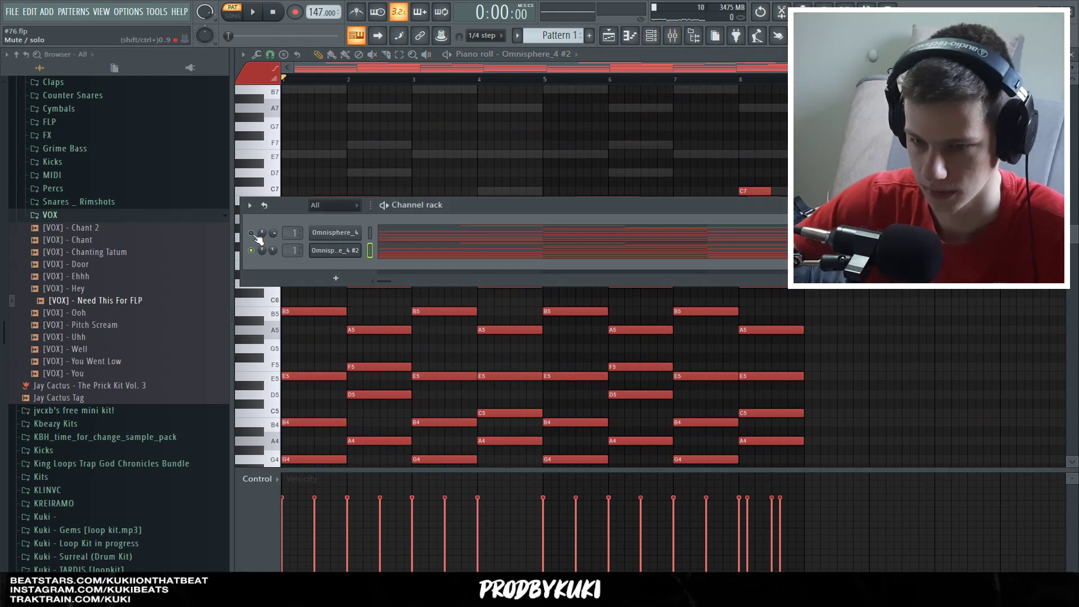
left_click(382, 302)
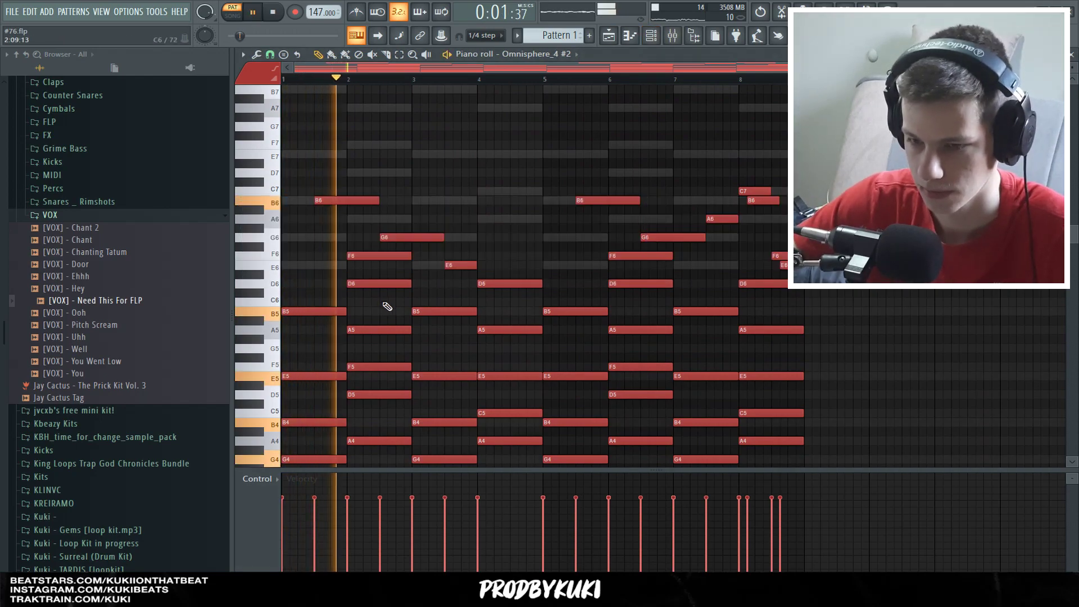
scroll(482, 216, "down", 1)
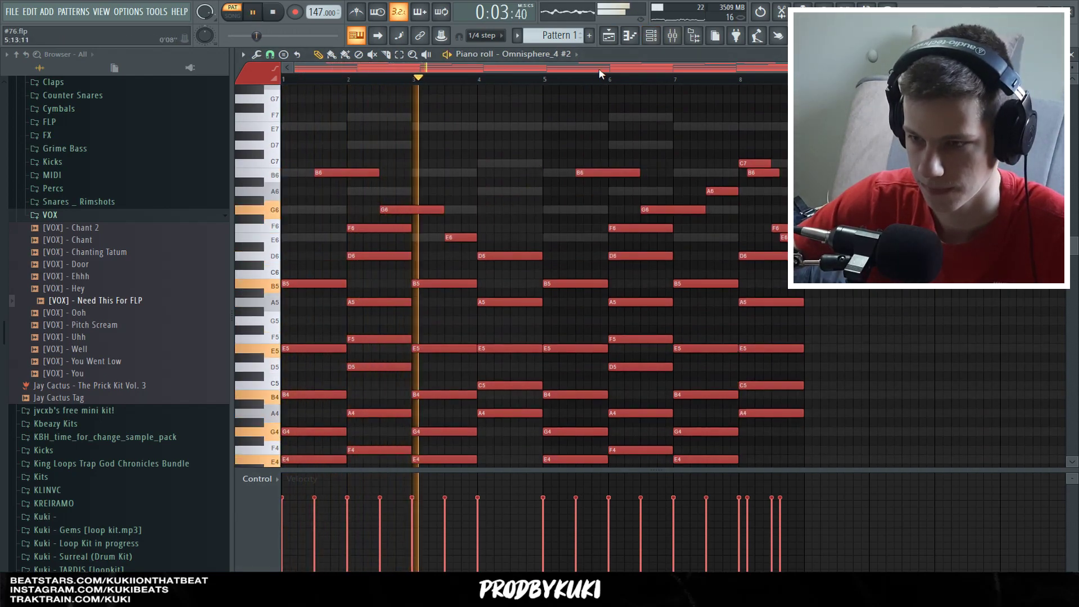
scroll(569, 134, "down", 1)
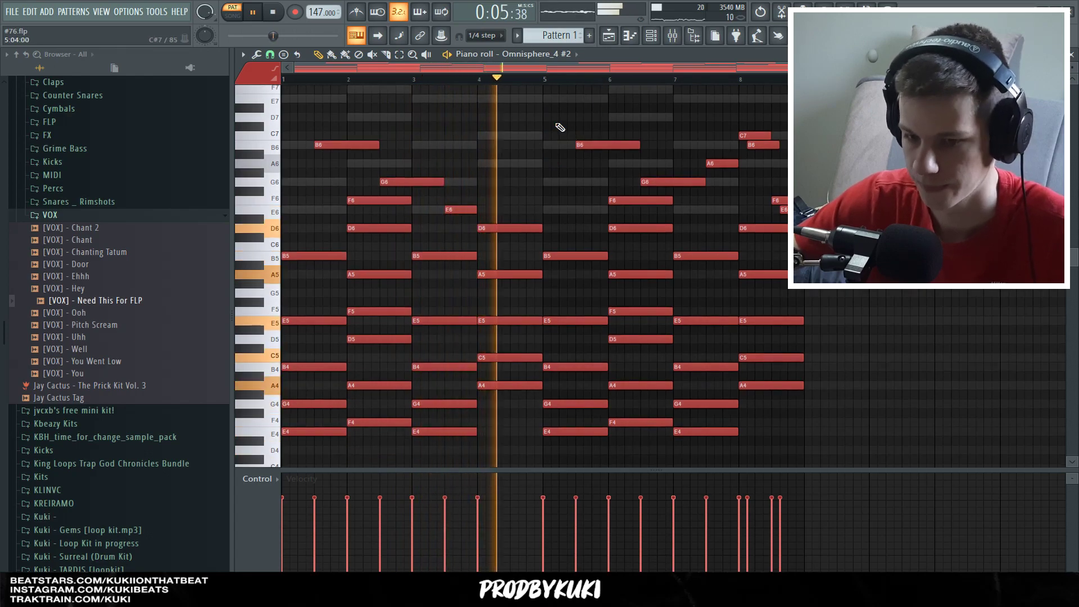
Step: Add a Kontakt channel to the channel rack beneath the two Omnisphere channels
scroll(562, 126, "up", 1)
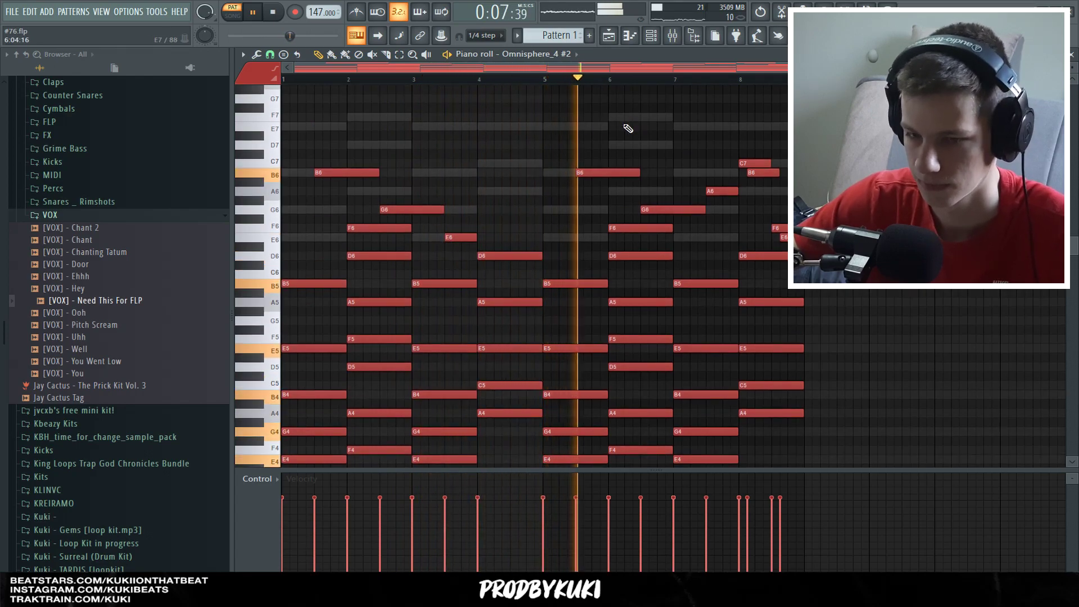
scroll(705, 145, "up", 1)
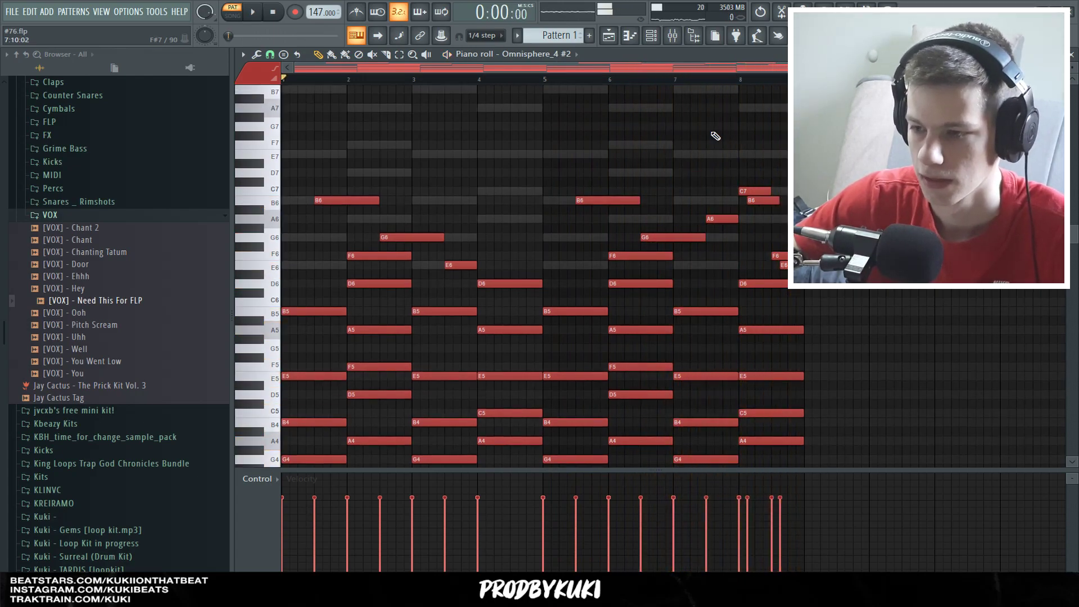
left_click(653, 36)
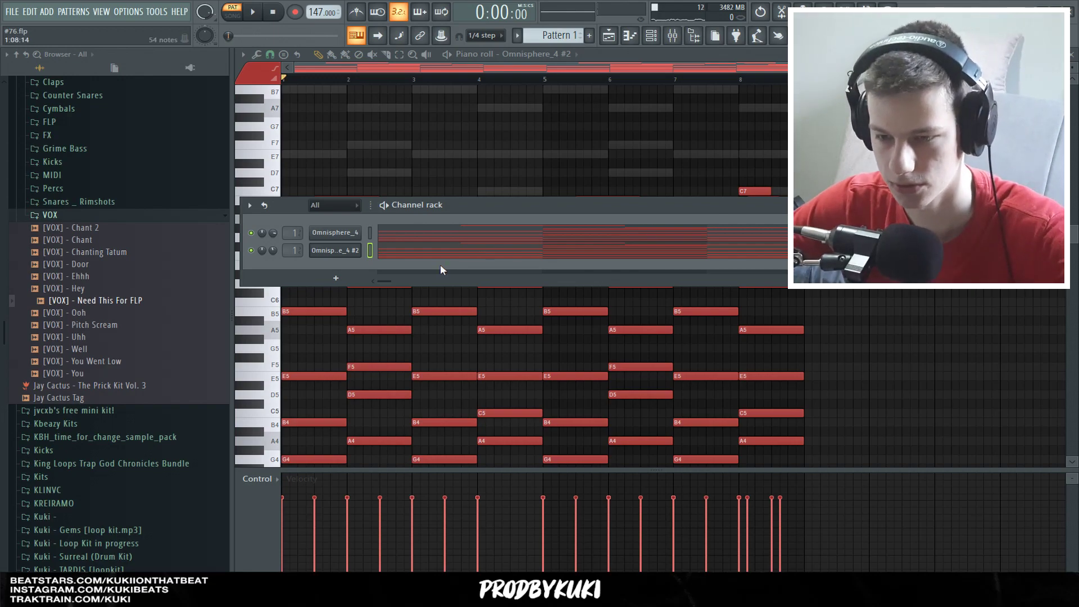
left_click(336, 278)
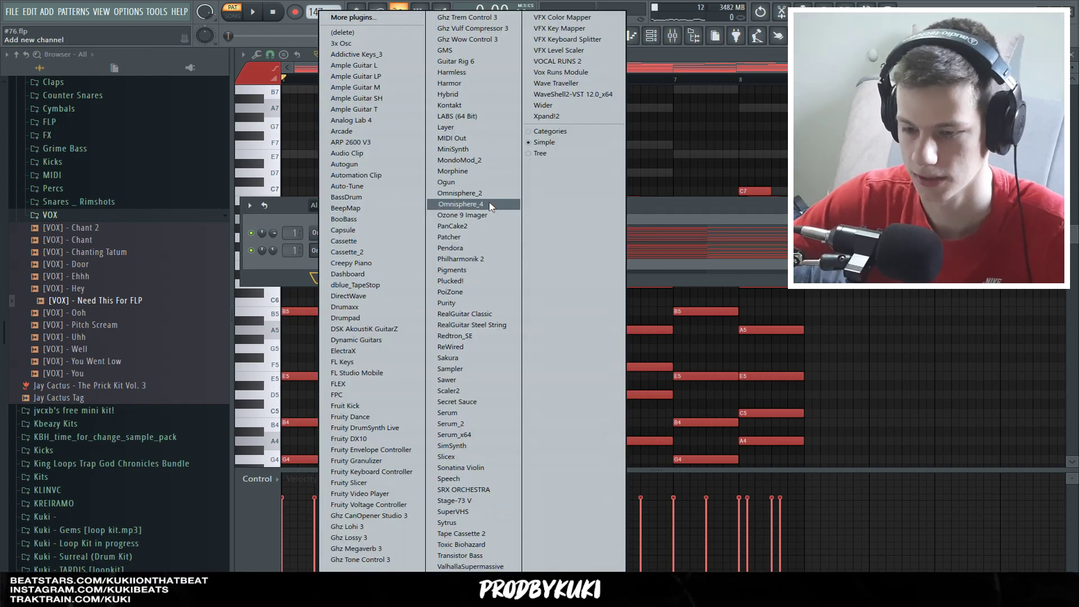
left_click(460, 204)
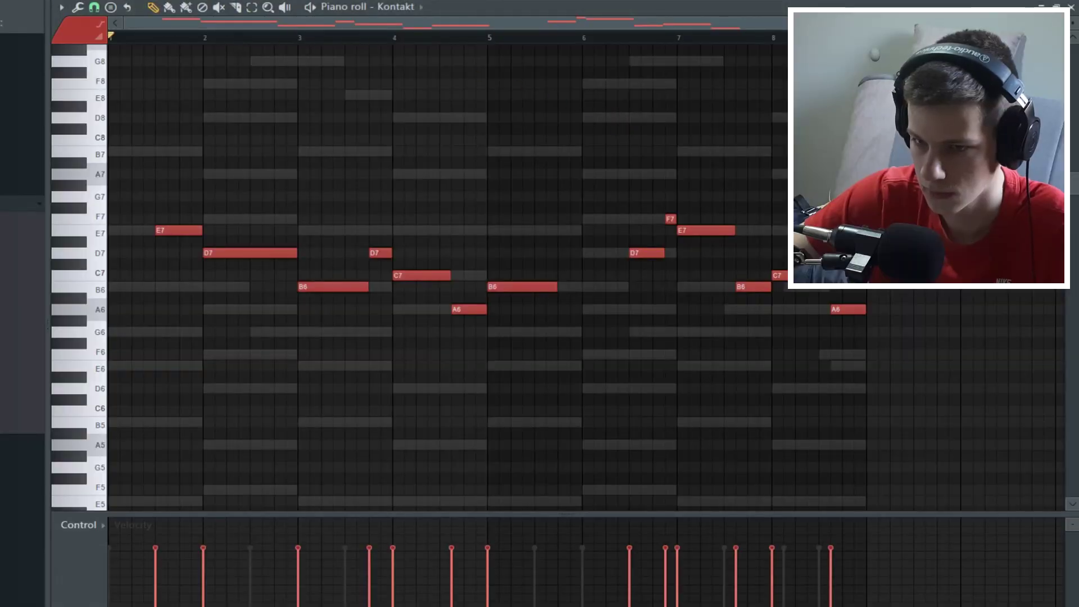
Step: Play the Kontakt melody together with the Omnisphere layers and follow its notes in the piano roll
key("space")
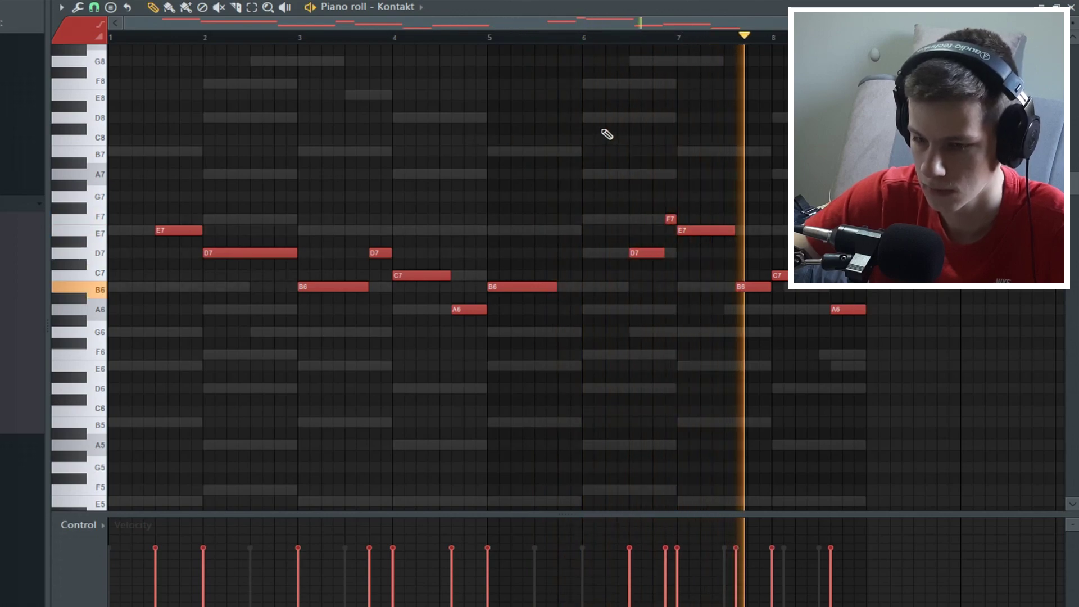
scroll(771, 109, "down", 1)
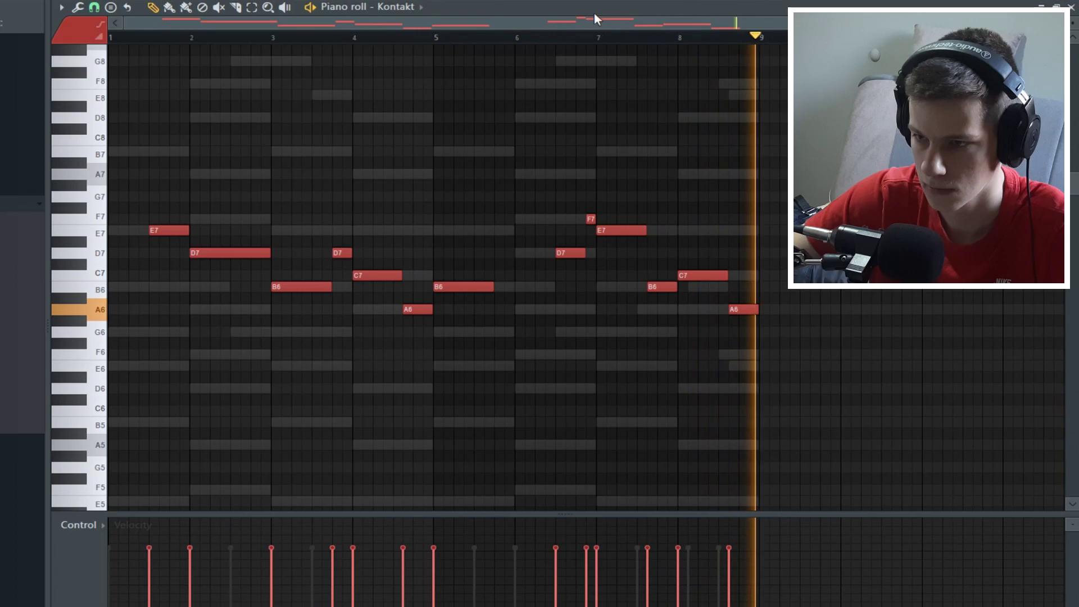
key("F6")
left_click(176, 267)
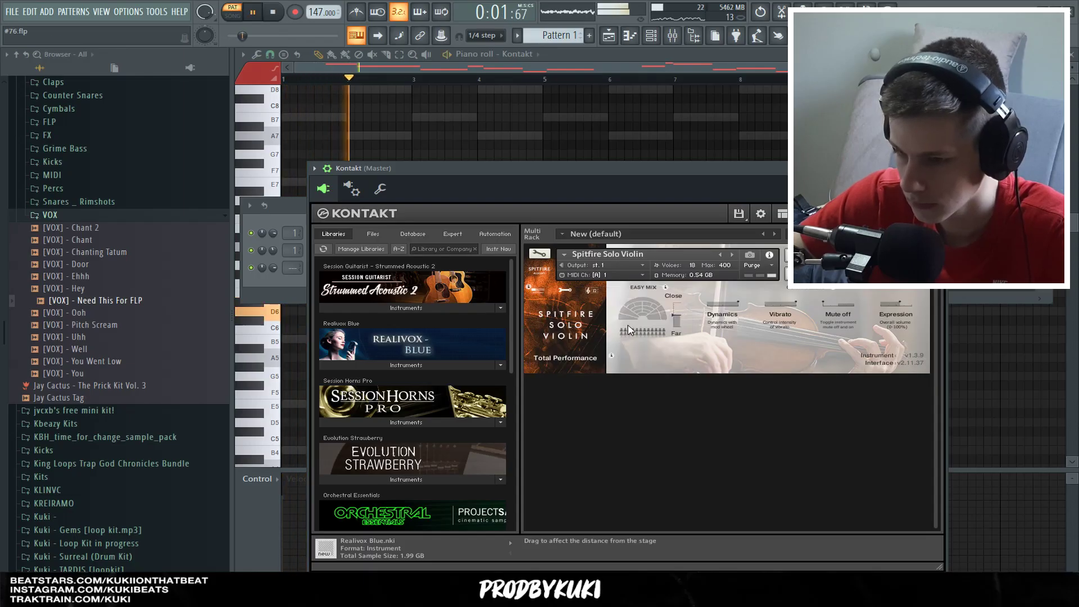
left_click(708, 128)
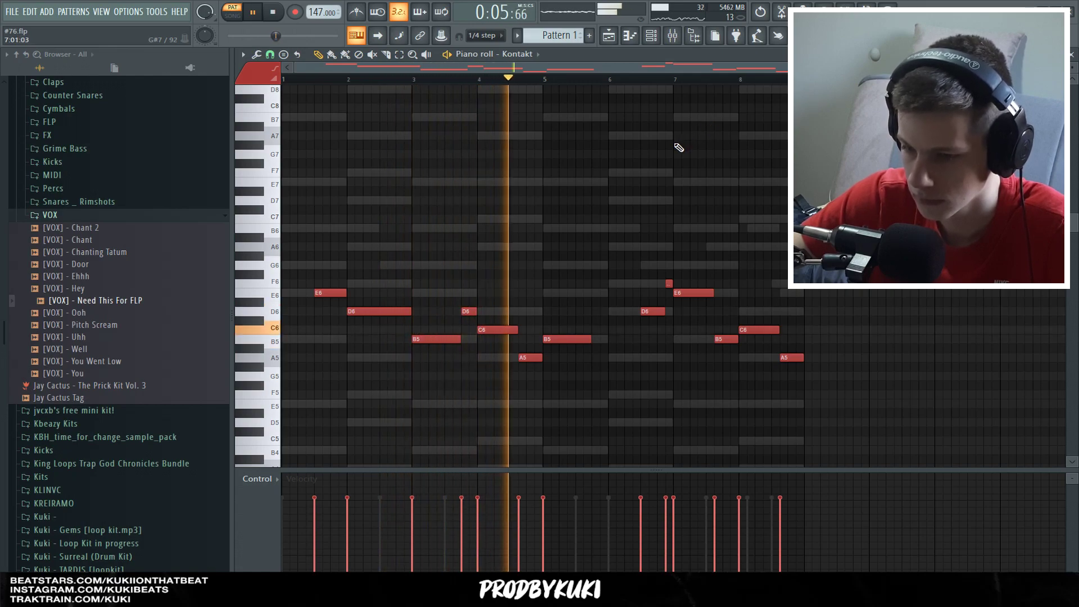
scroll(677, 151, "down", 1)
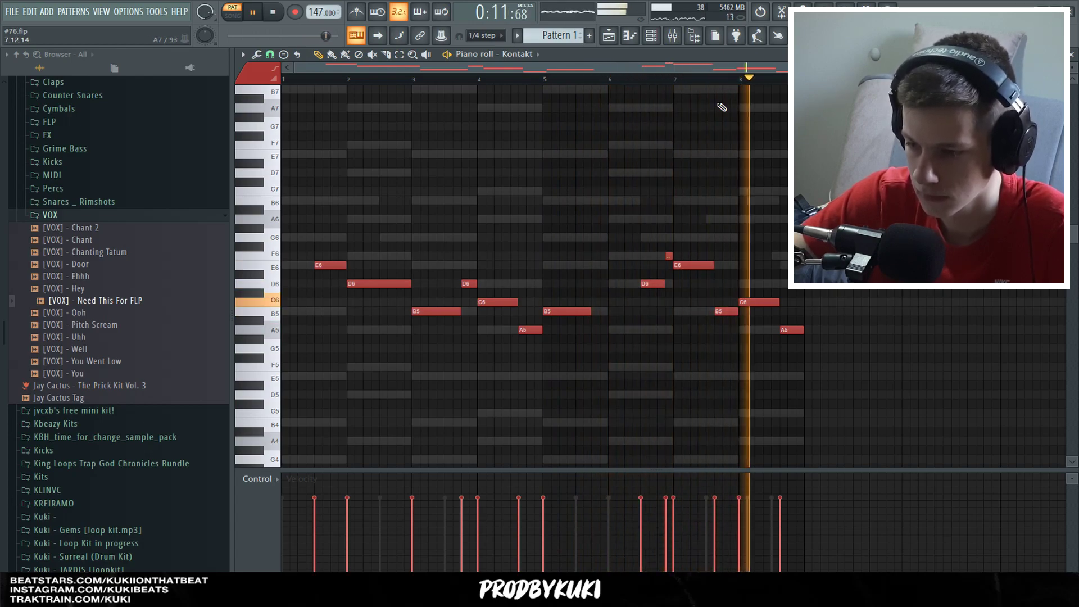
key("space")
Step: Examine the Spitfire Solo Violin instrument and its controllers in the Kontakt channel
left_click(648, 40)
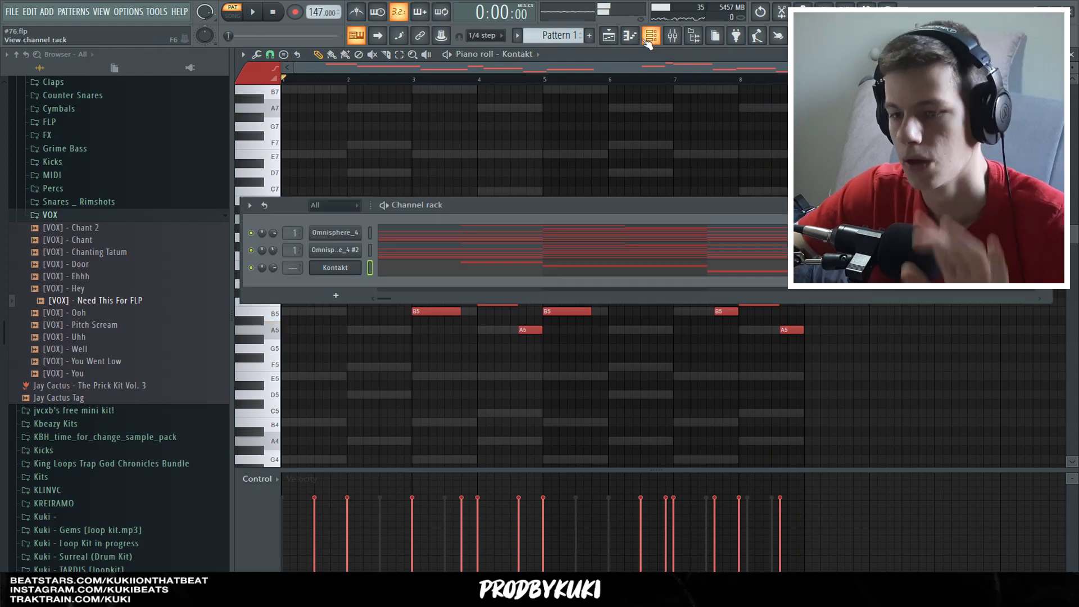
left_click(354, 271)
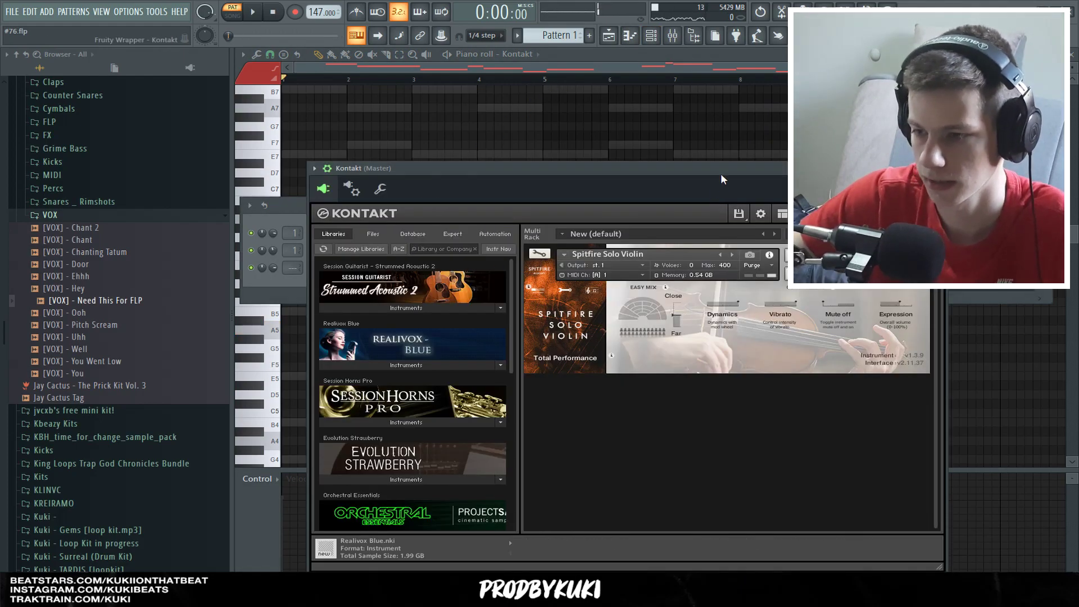
left_click_drag(721, 174, 732, 136)
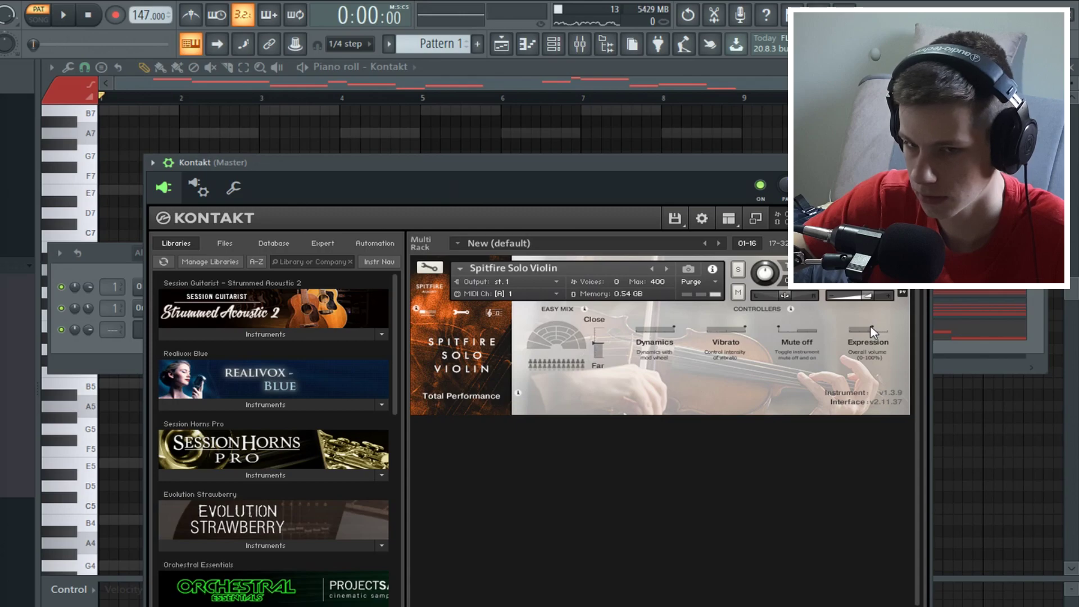
left_click(1004, 328)
left_click(980, 331)
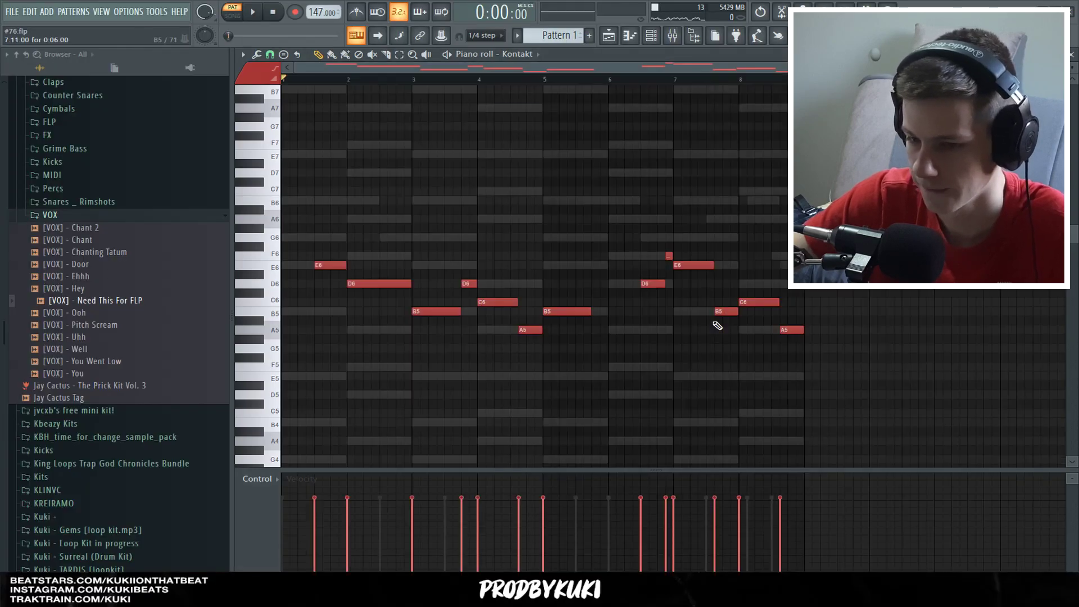
Step: Lengthen the Kontakt melody's B5 note in bar 5 to the end of the bar and play it back
left_click_drag(877, 399, 272, 186)
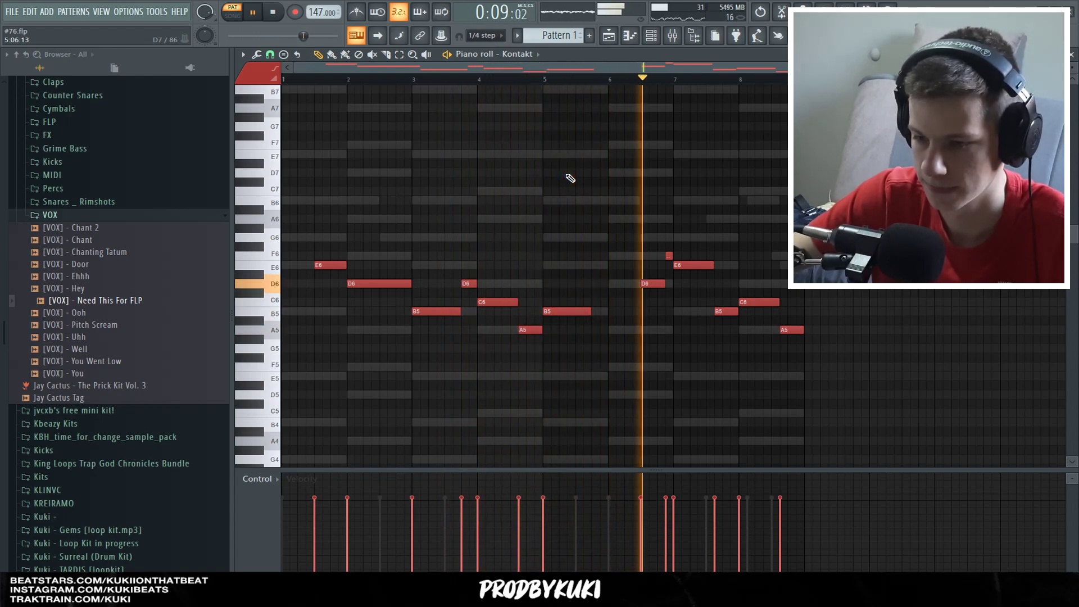
left_click_drag(592, 314, 609, 313)
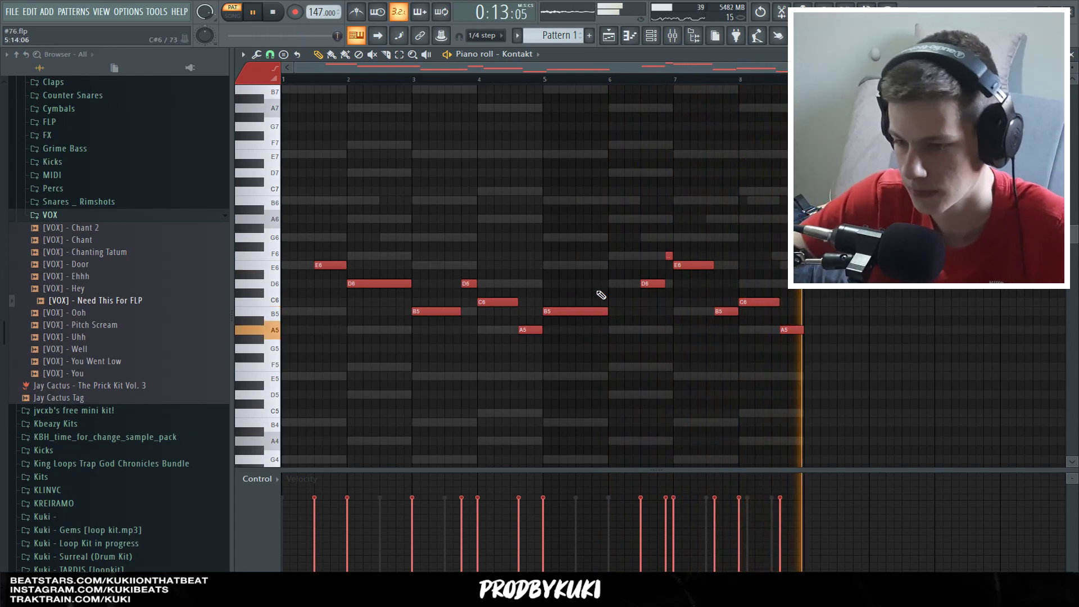
scroll(573, 155, "up", 2, "ctrl")
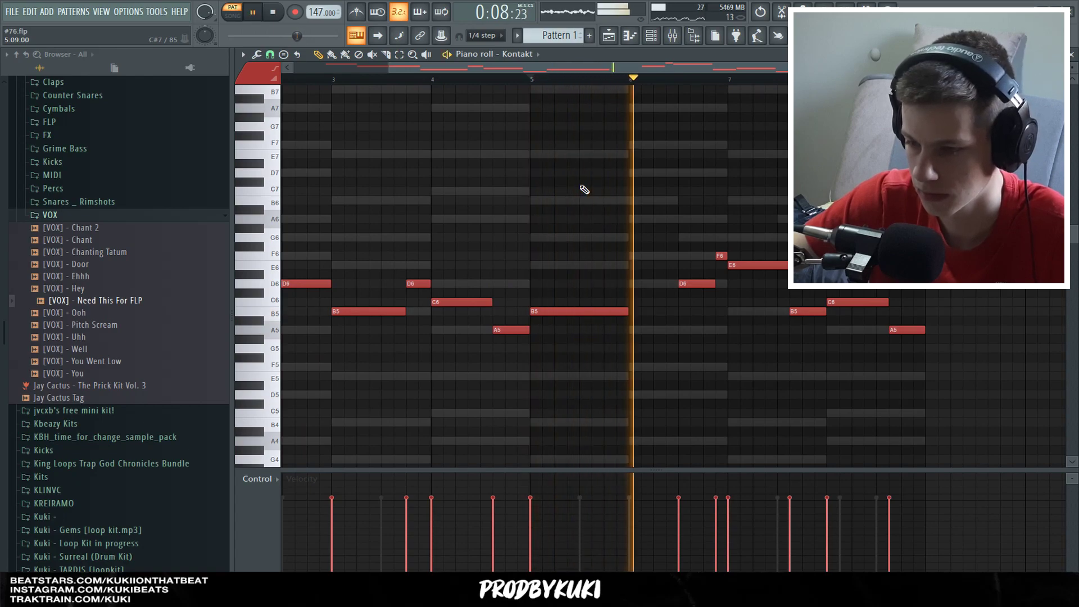
scroll(640, 242, "down", 2, "ctrl")
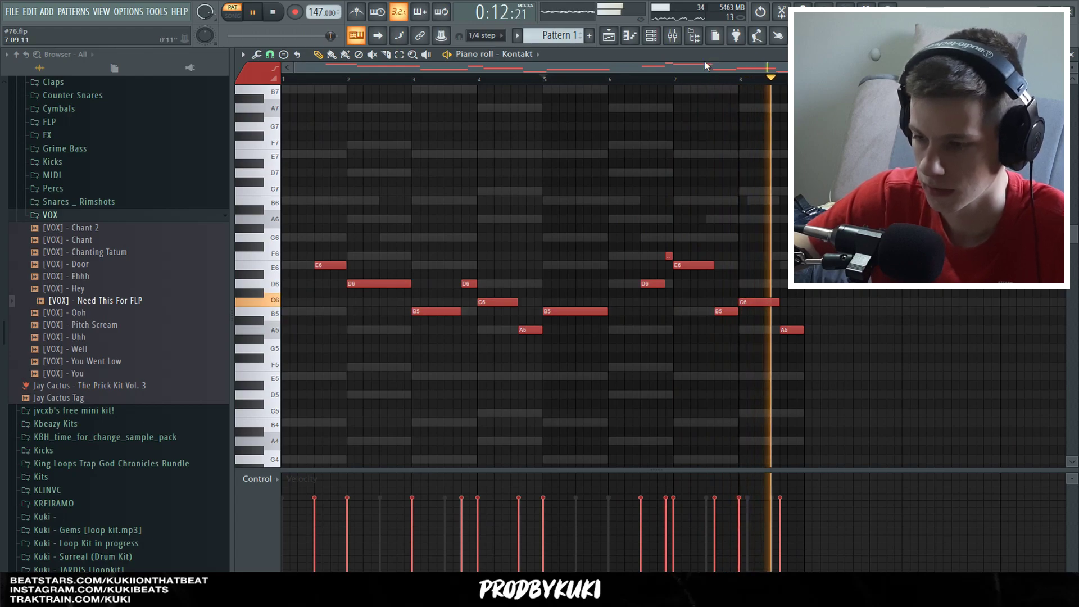
Step: Route the Kontakt channel to mixer Insert 2 and solo that track
left_click(650, 36)
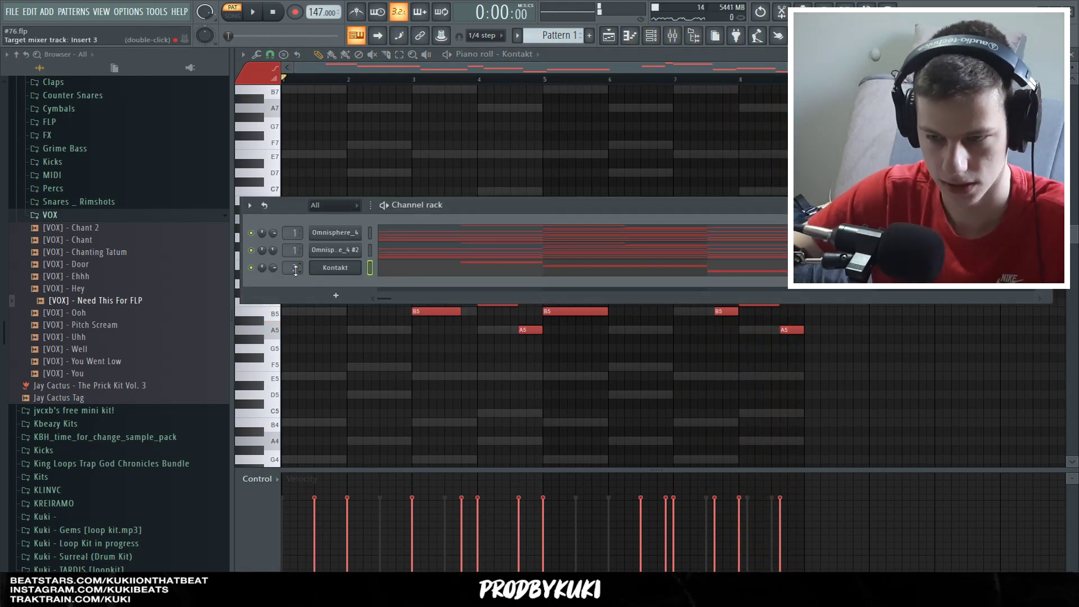
left_click(672, 36)
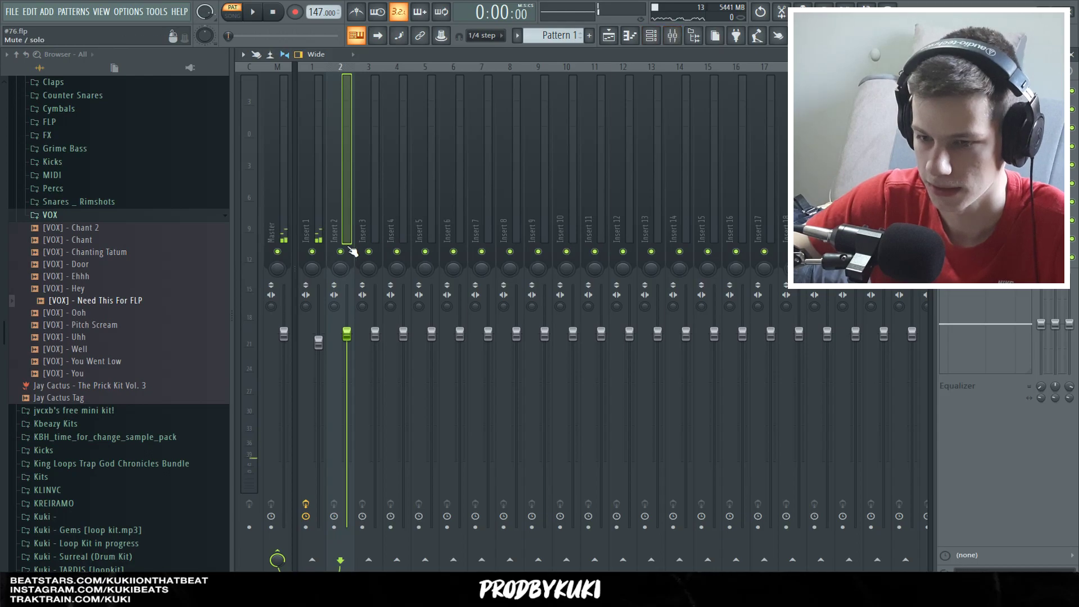
right_click(354, 248)
right_click(340, 251)
Step: With Fruity Parametric EQ 2 on Insert 2, lower band 1 to -18 dB at about 163 Hz and roll off the highs with band 7 at 20000 Hz
right_click(401, 292)
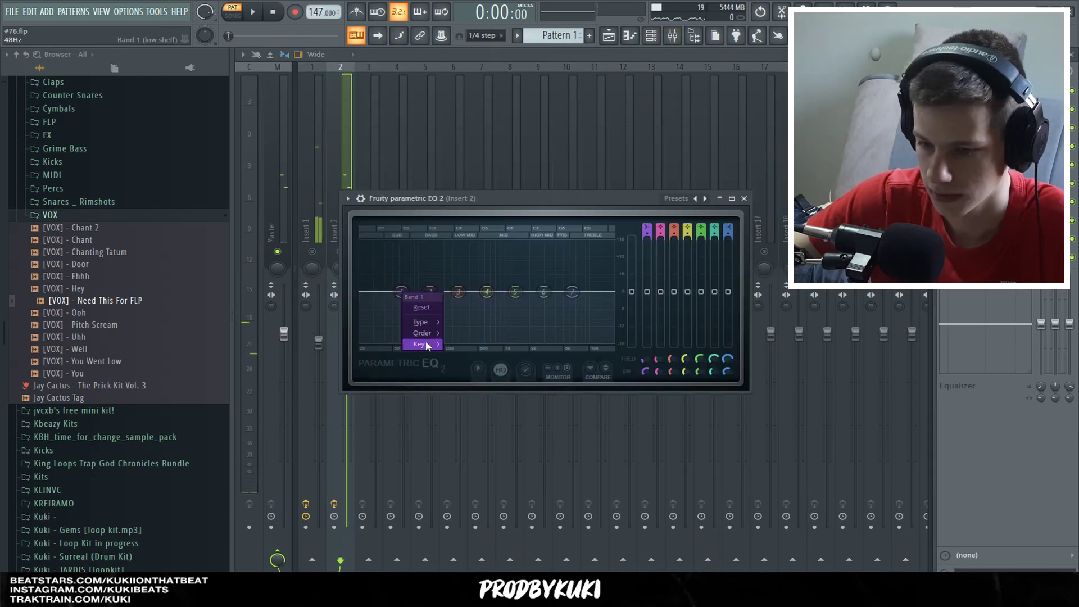
left_click(465, 354)
left_click_drag(401, 291, 434, 341)
key("space")
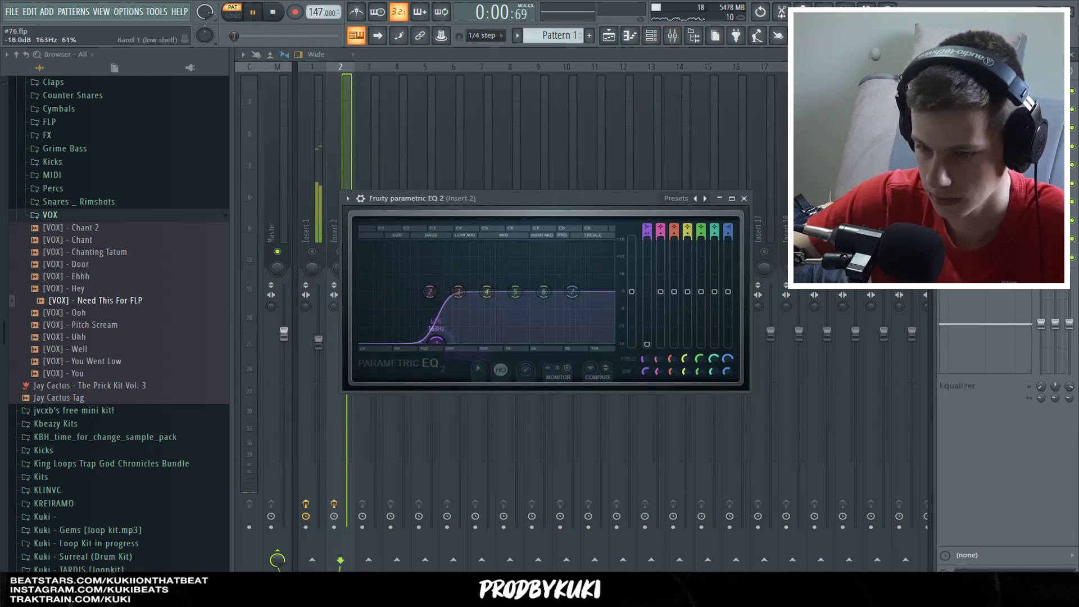
left_click_drag(572, 291, 587, 301)
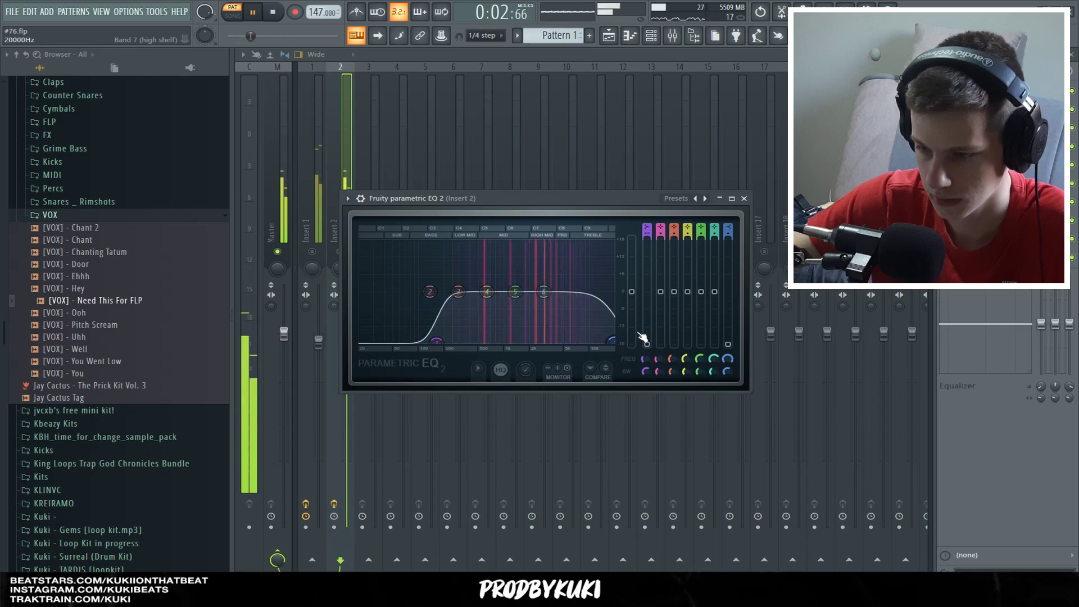
left_click(743, 199)
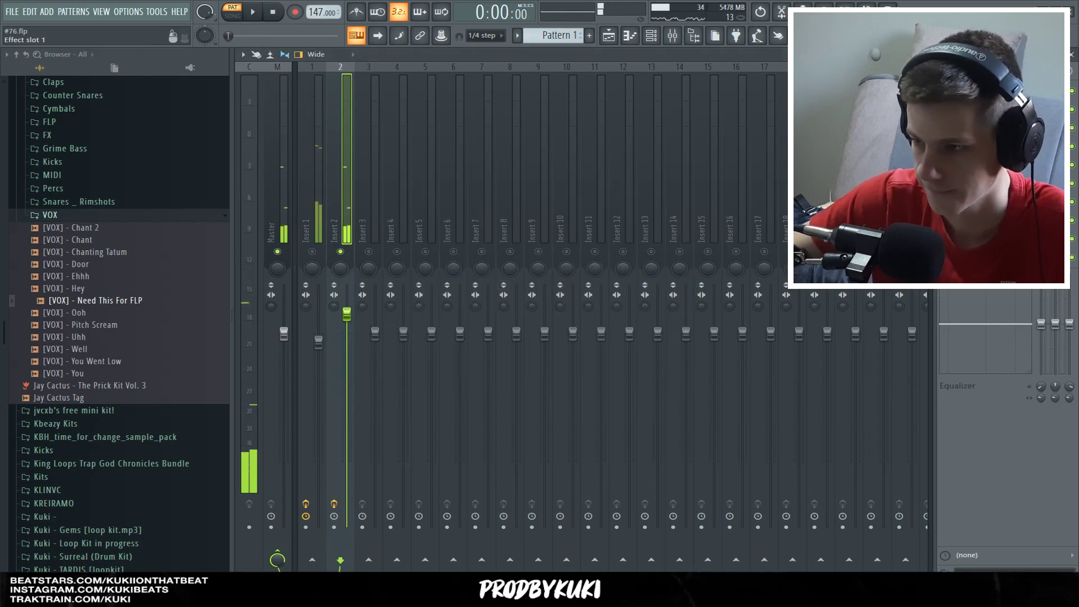
Step: Add ValhallaVintageVerb to Insert 2 with the Thin Plate preset and a mix of about 25.6%
left_click(946, 90)
left_click(862, 191)
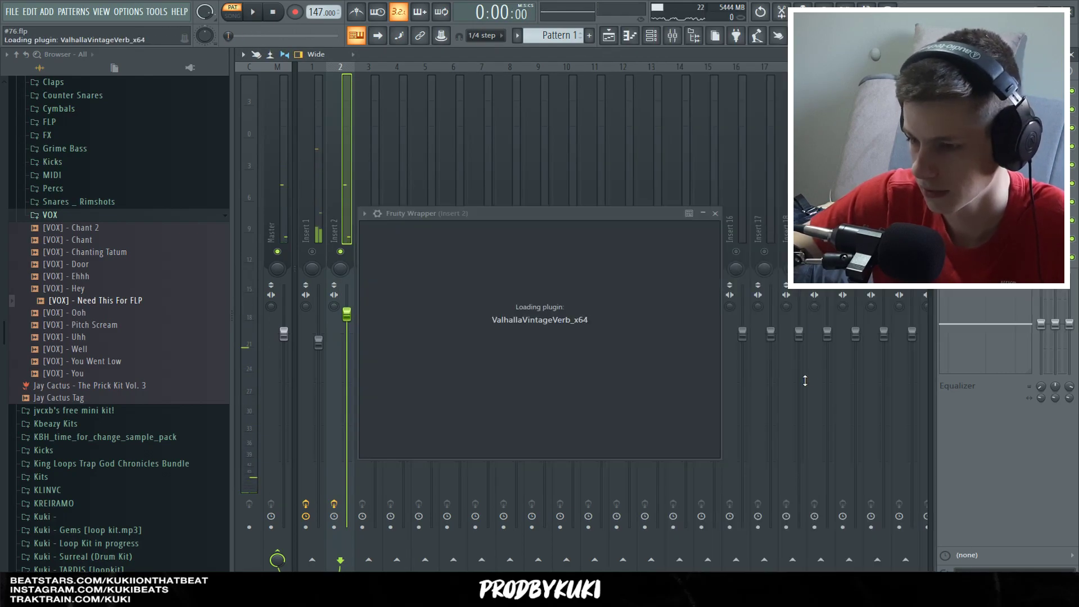
left_click(831, 421)
mouse_move(814, 342)
left_click(944, 305)
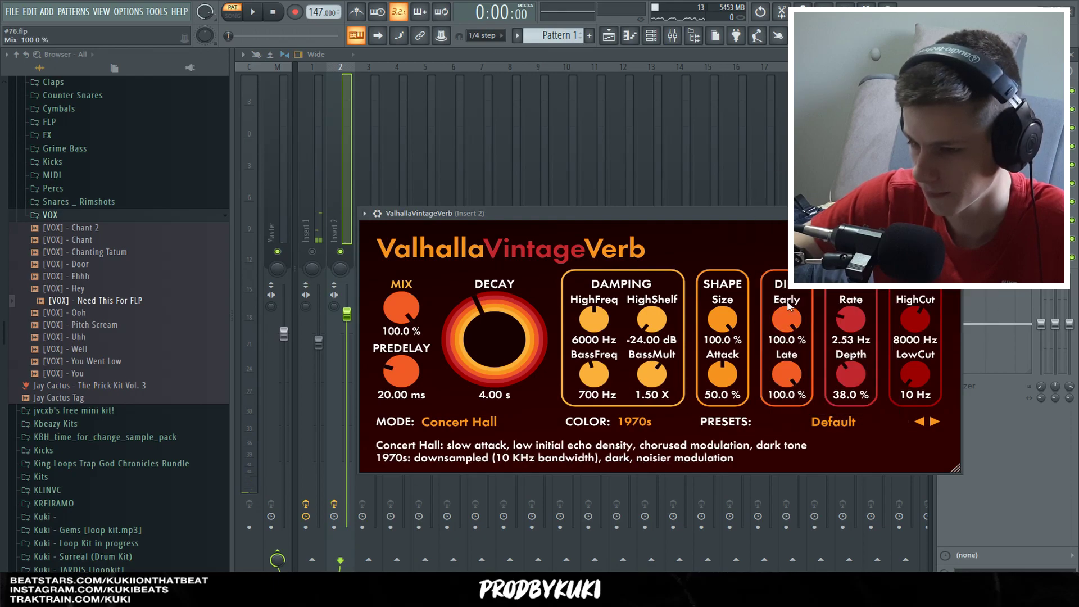
key("space")
left_click_drag(401, 309, 396, 333)
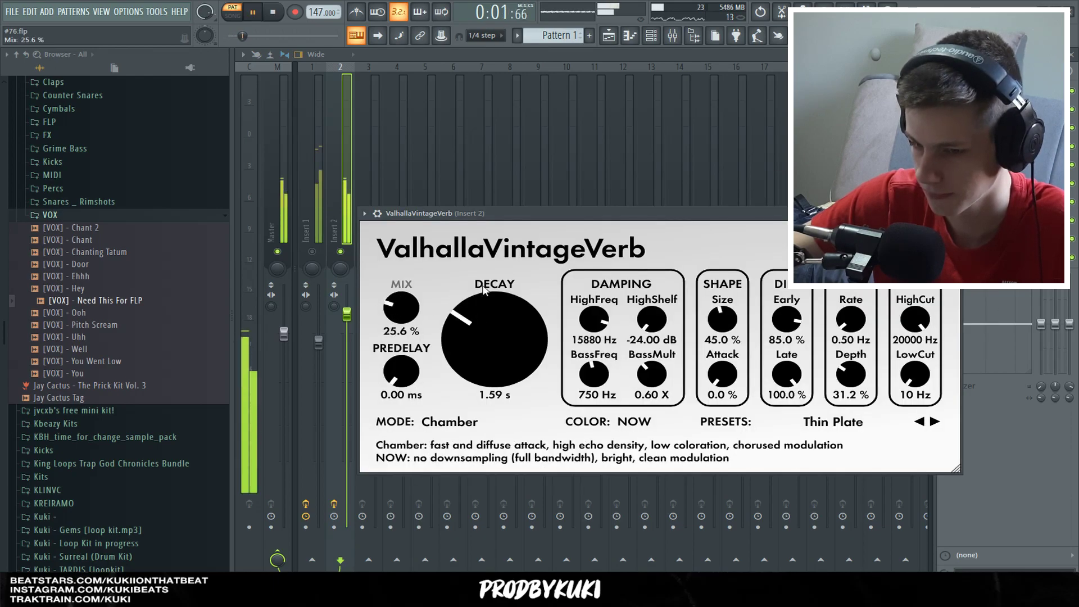
left_click(954, 214)
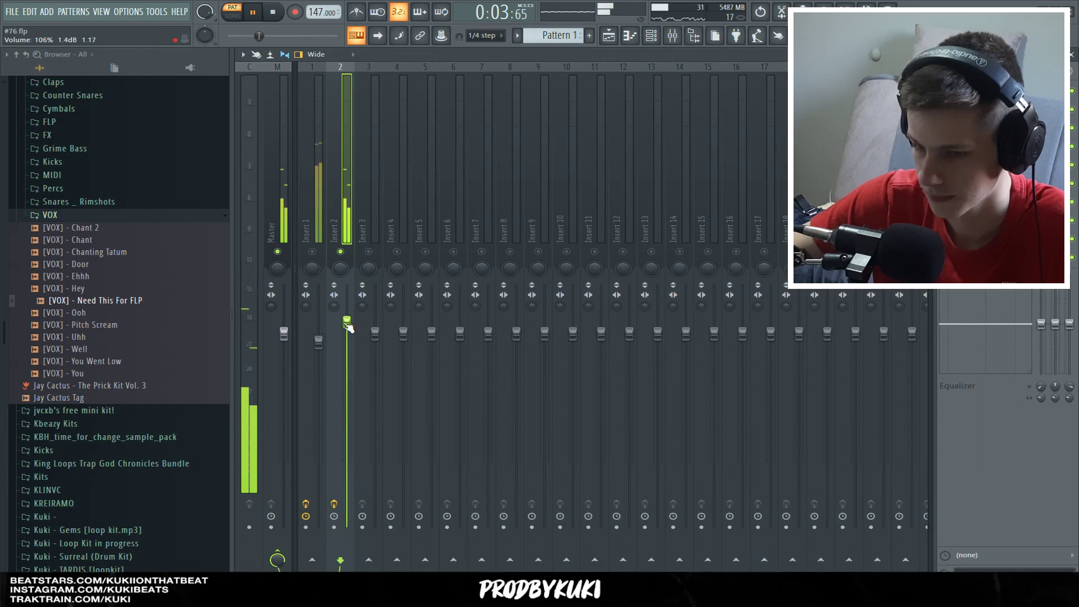
Step: Raise the Insert 1 and Insert 2 volume faders and play both tracks together to balance them
left_click(320, 342)
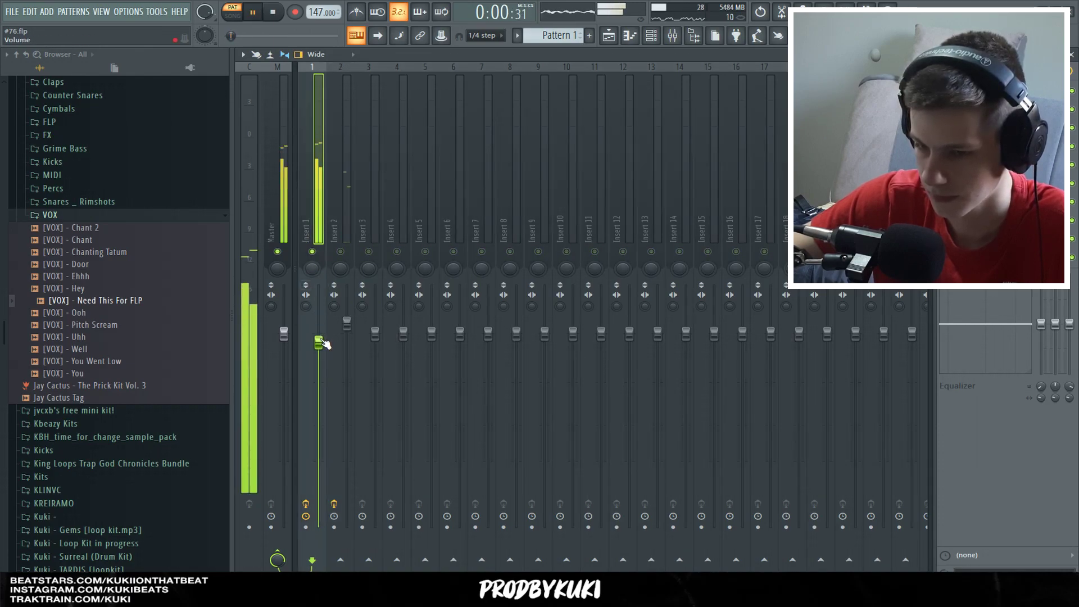
left_click(344, 335)
key("space")
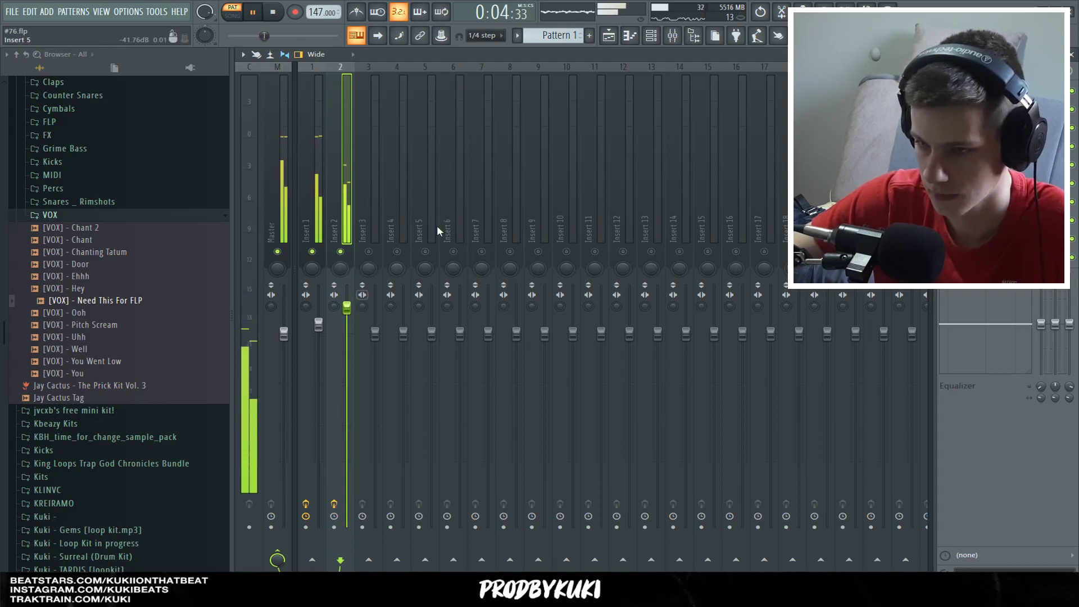
Step: Transpose the selected channels from A minor to G minor
left_click(651, 37)
left_click(249, 206)
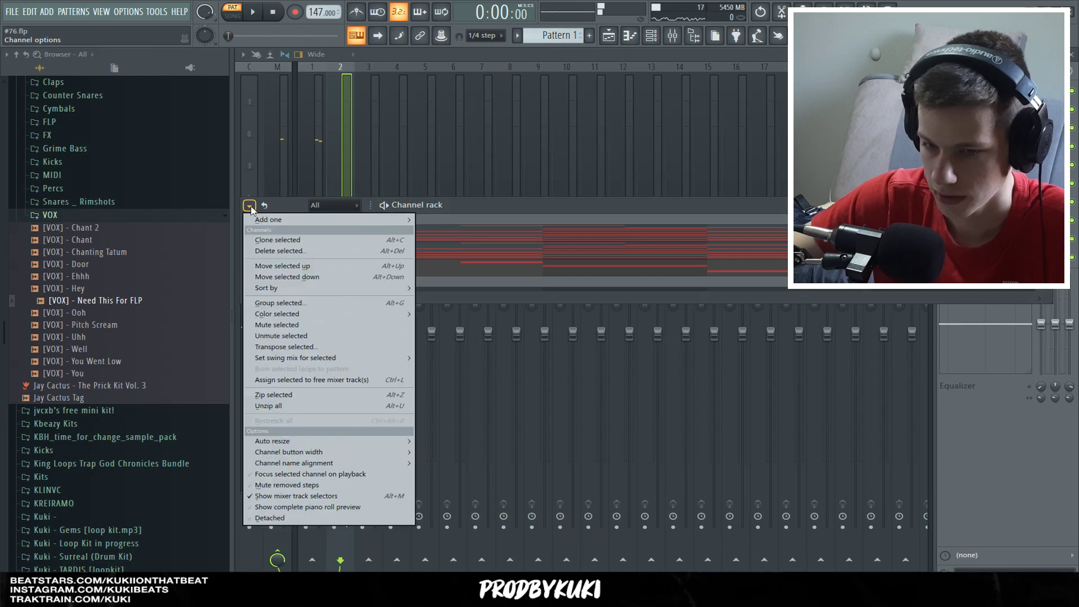
left_click(287, 346)
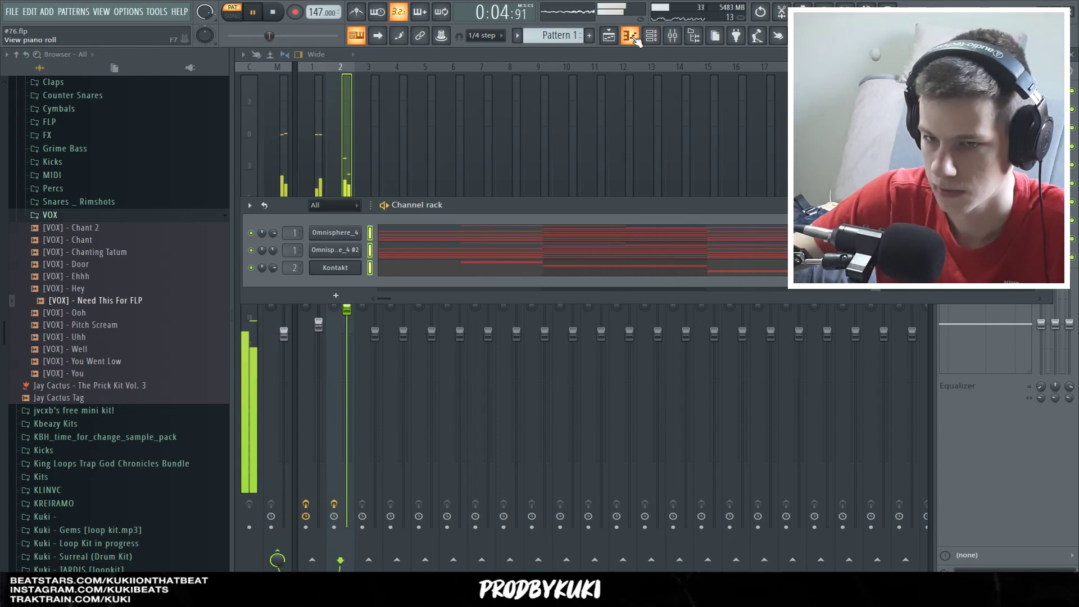
Step: Set the scale highlighting root note to G in the piano roll of the first Omnisphere channel
left_click(554, 232)
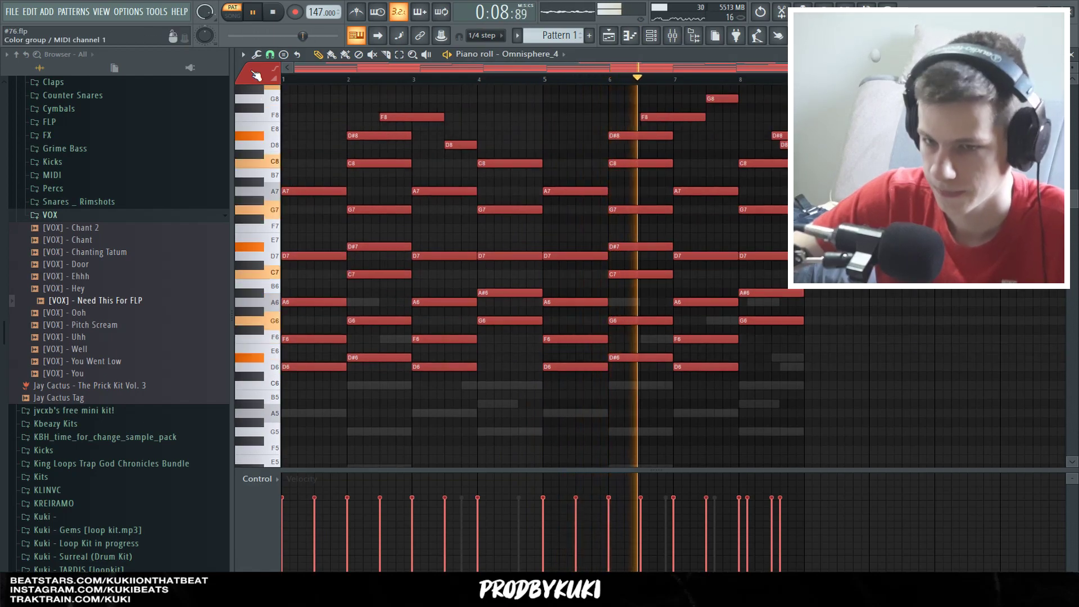
key("space")
left_click(242, 54)
mouse_move(270, 126)
mouse_move(388, 135)
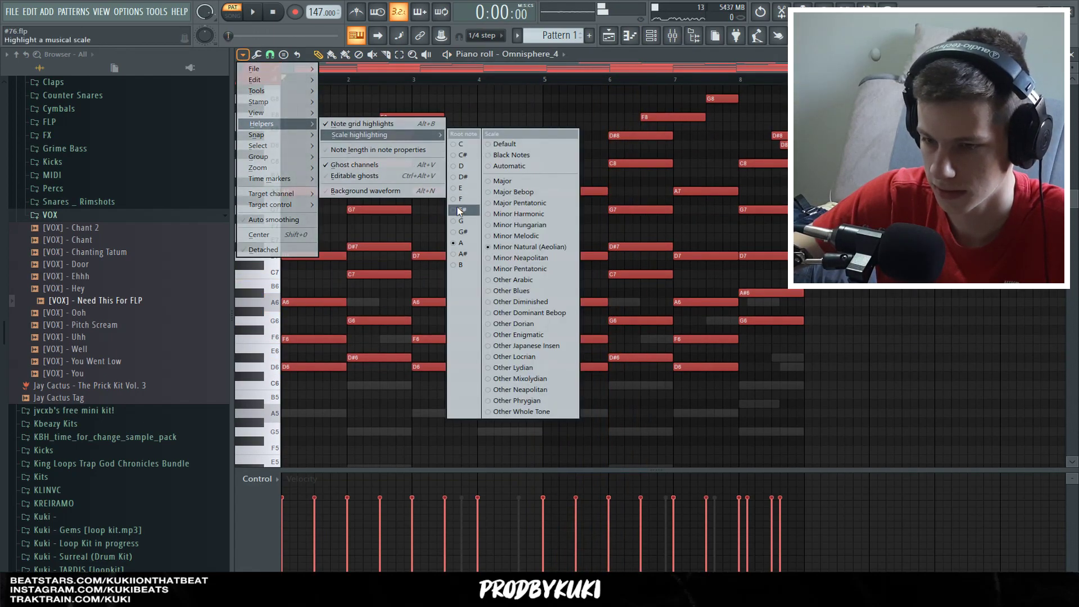
left_click(461, 221)
scroll(548, 130, "up", 3)
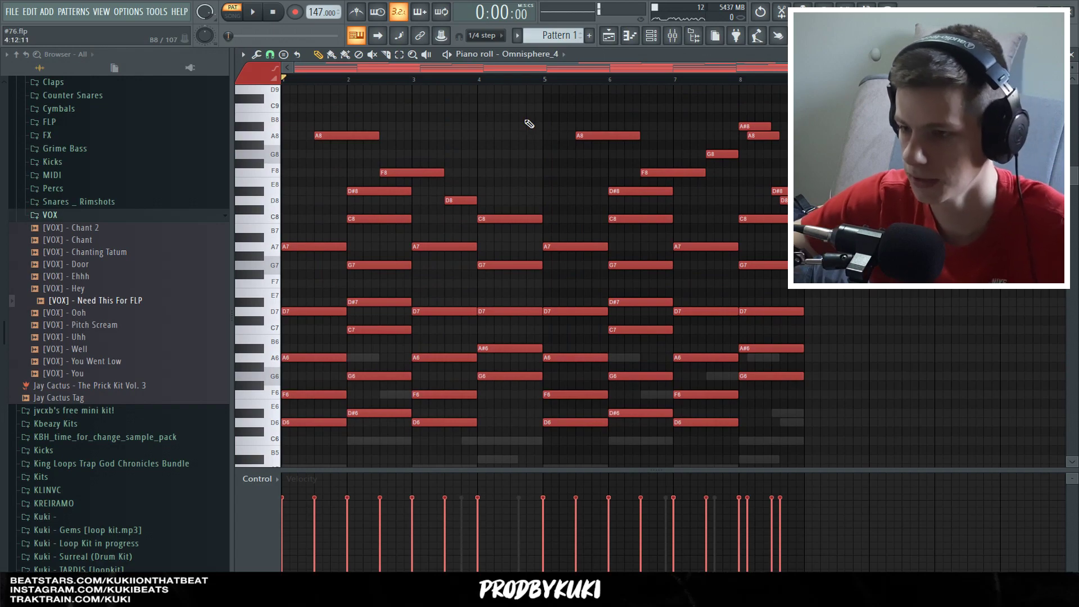
Step: Play back the transposed melody with the channel rack showing and save the project
scroll(529, 124, "down", 1)
key("space")
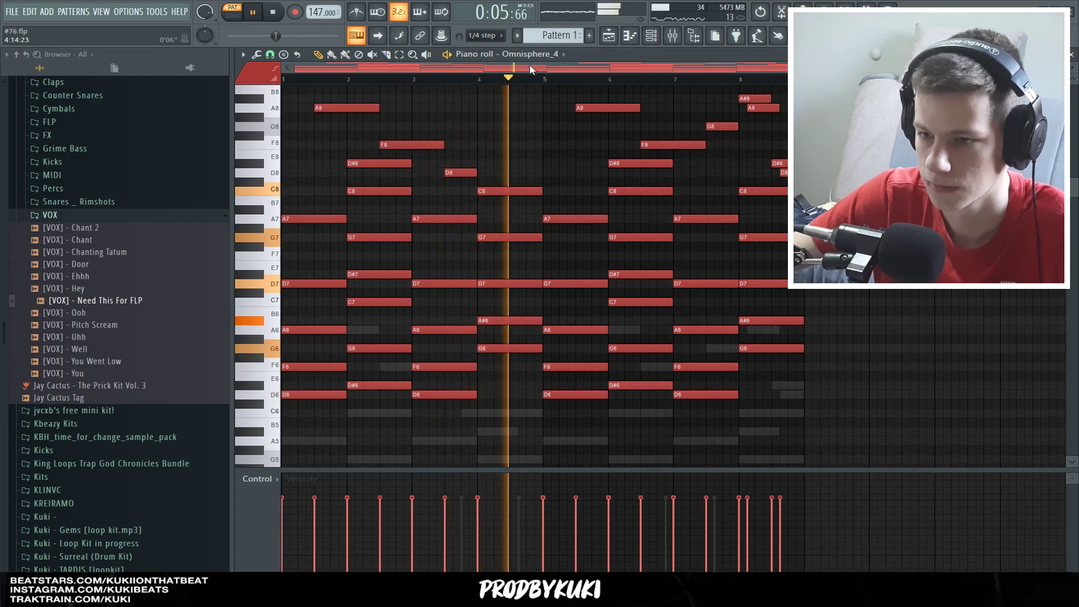
key("F6")
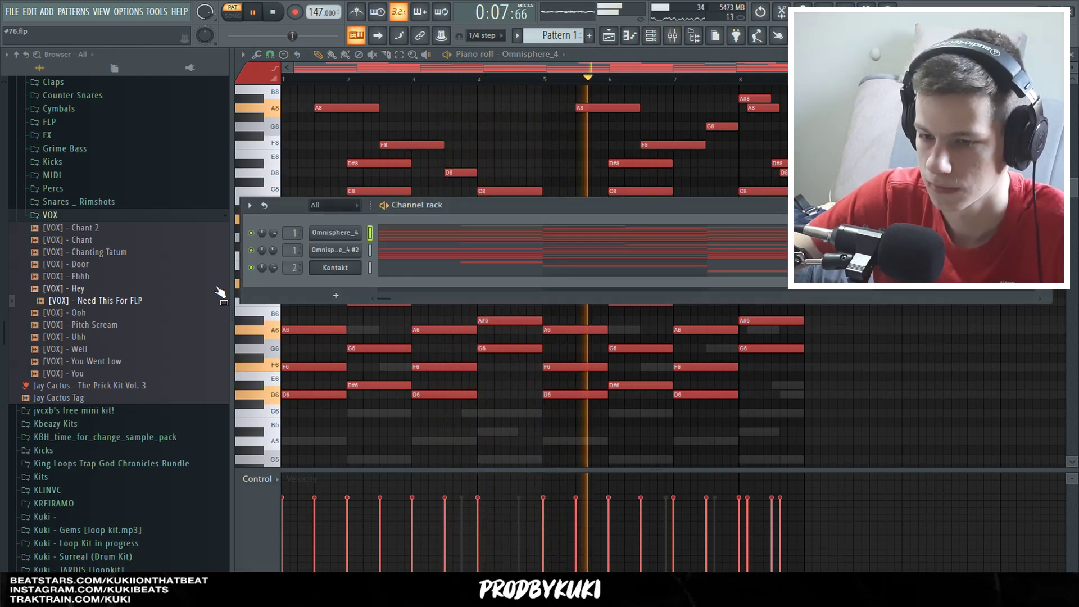
scroll(219, 291, "up", 5)
left_click(106, 410)
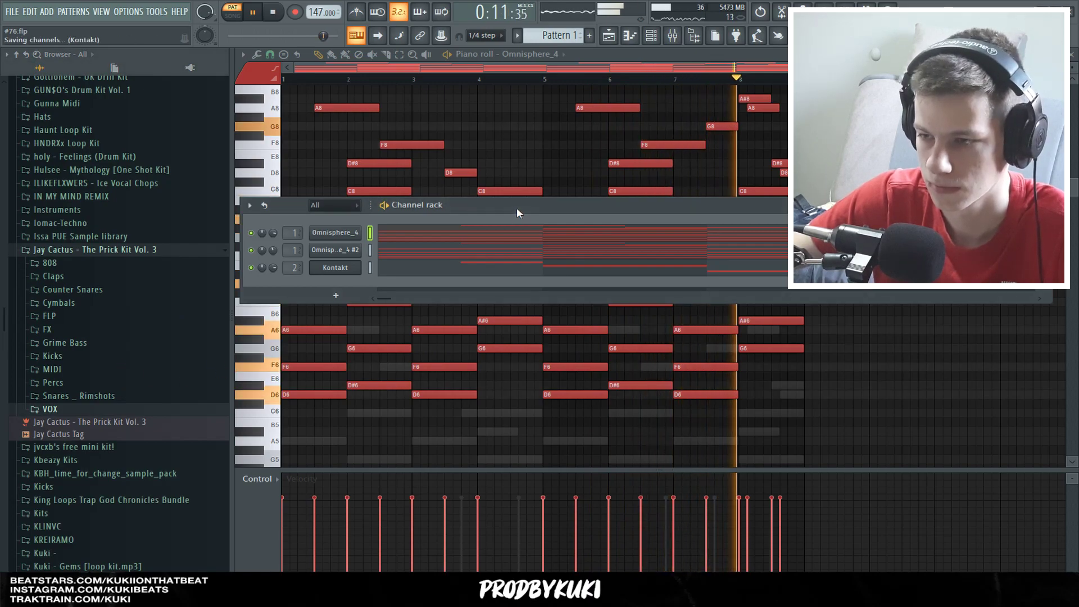
key("space")
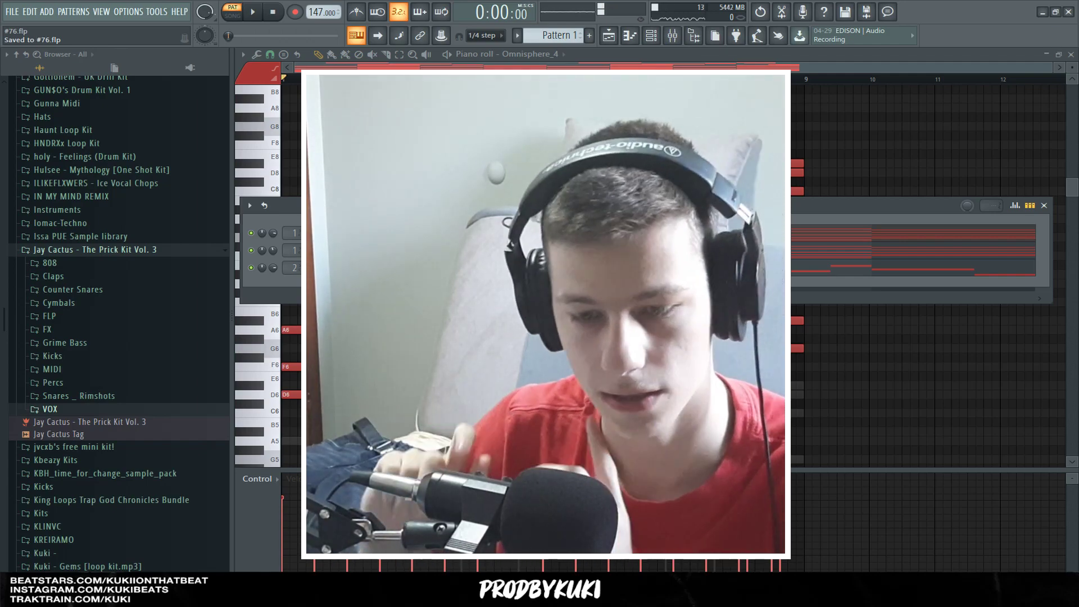
Step: Add the [SNARE] - Blend sample from the kit's Snares _ Rimshots folder as a channel, with hits on steps 9 and 29
left_click(138, 396)
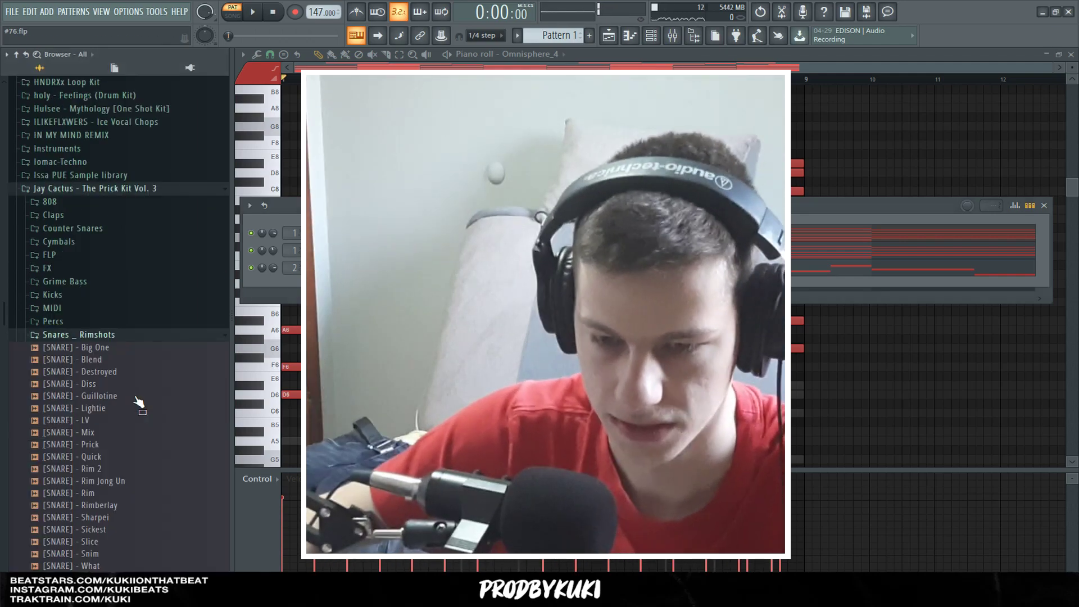
left_click(100, 410)
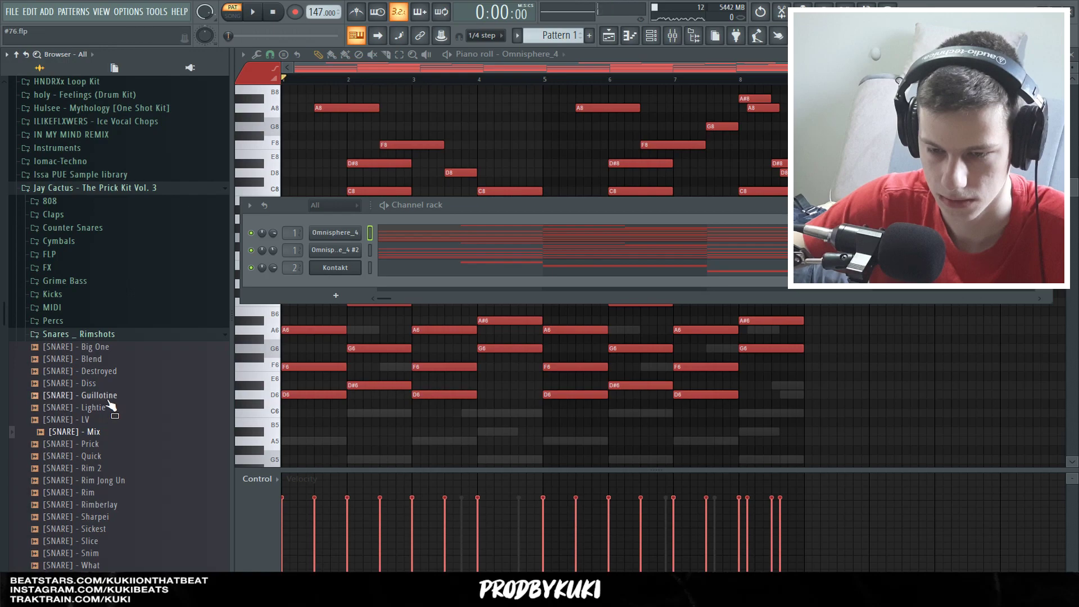
left_click_drag(111, 373, 349, 281)
key("space")
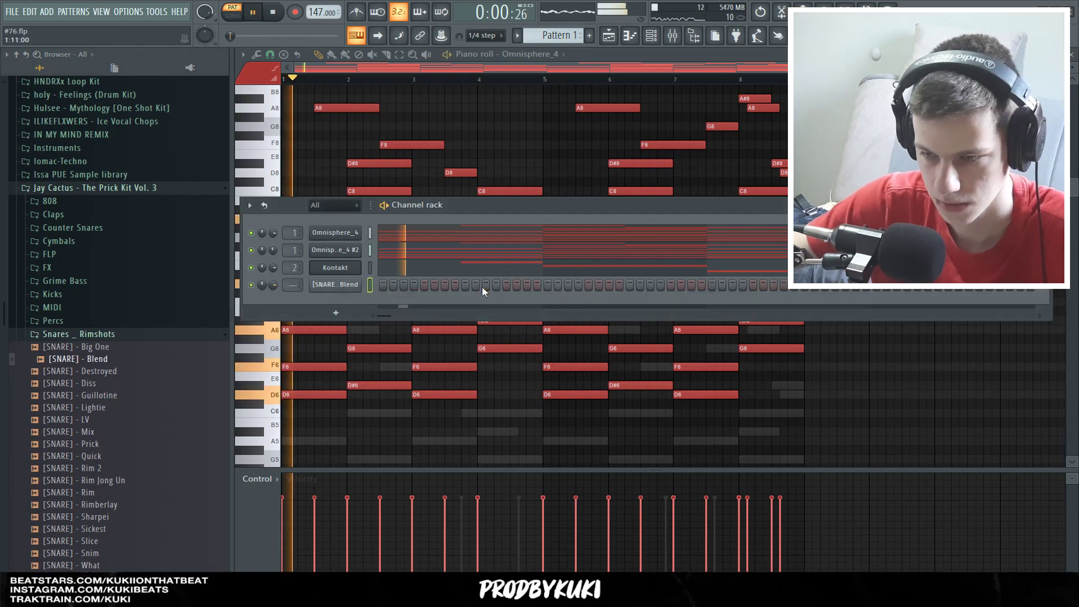
left_click(671, 285)
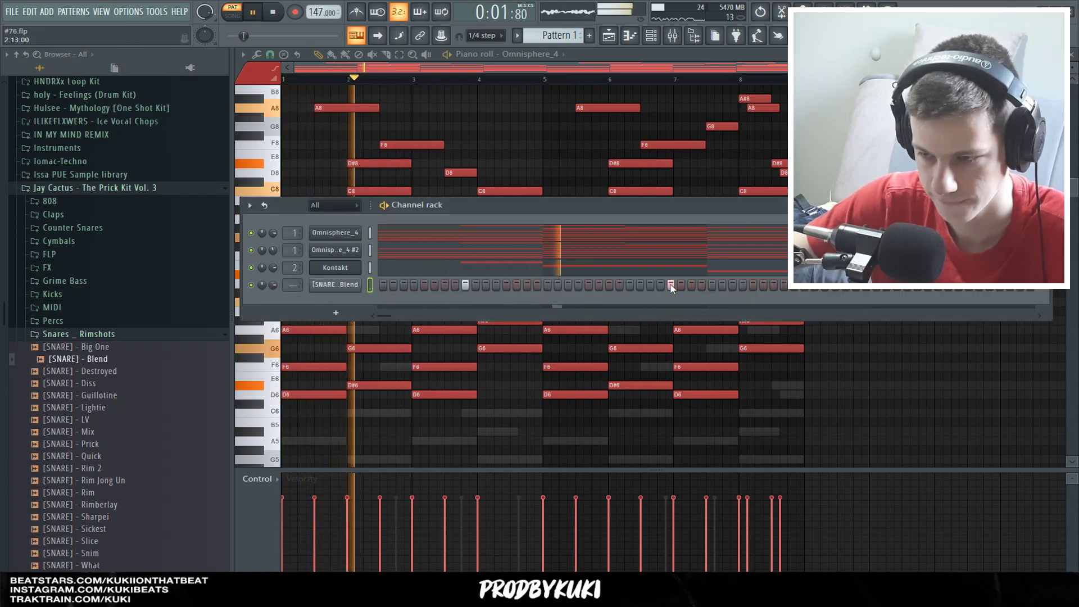
left_click(356, 286)
key("Escape")
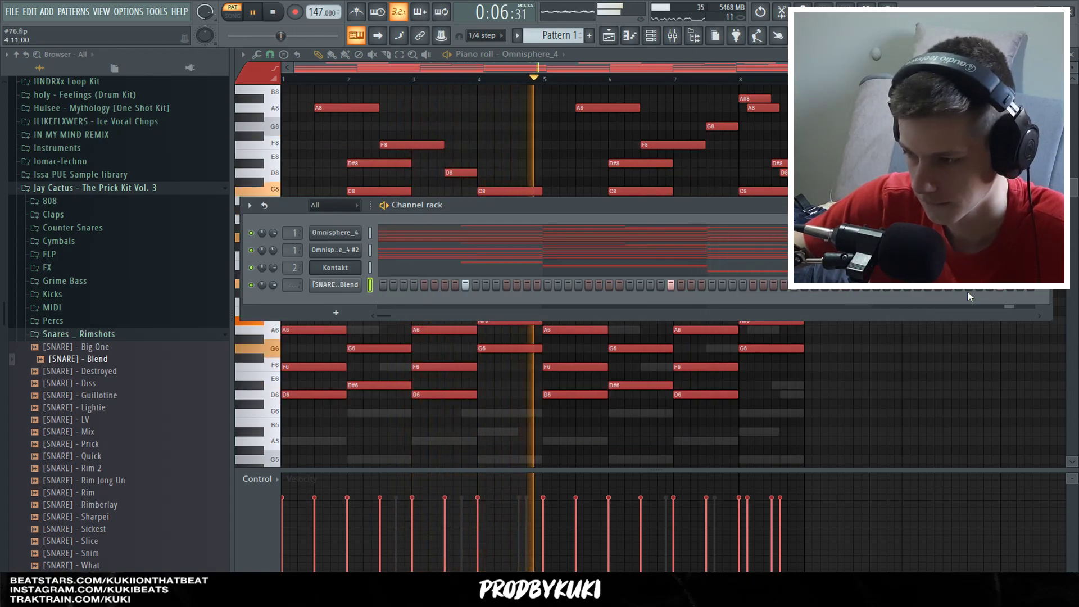
key("space")
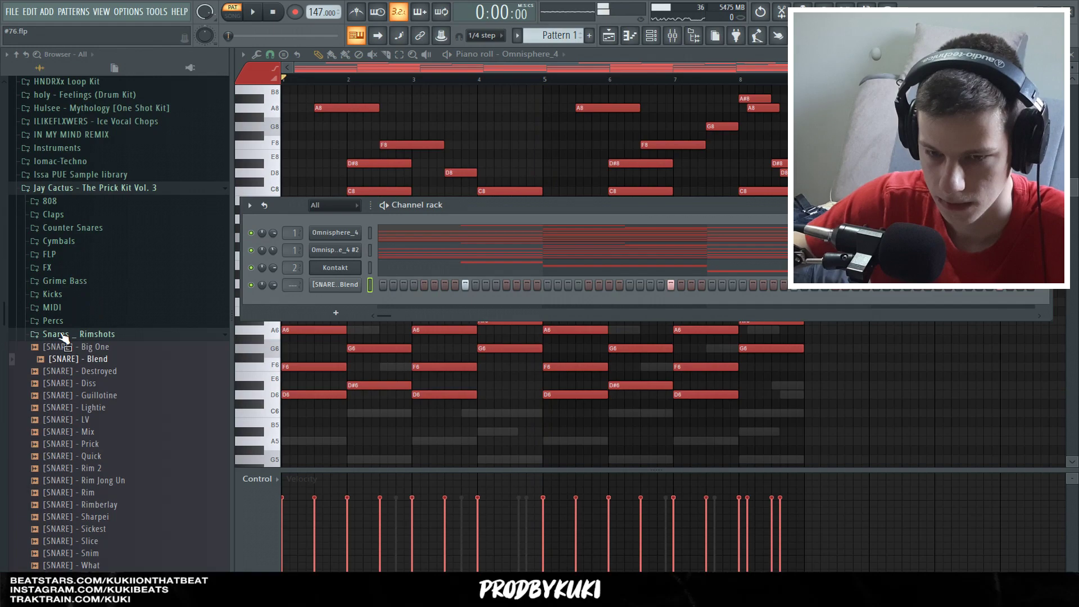
Step: Replace the snare channel's sample with [SNARE] - Rim Jong Un and play the pattern
left_click_drag(64, 337, 66, 363)
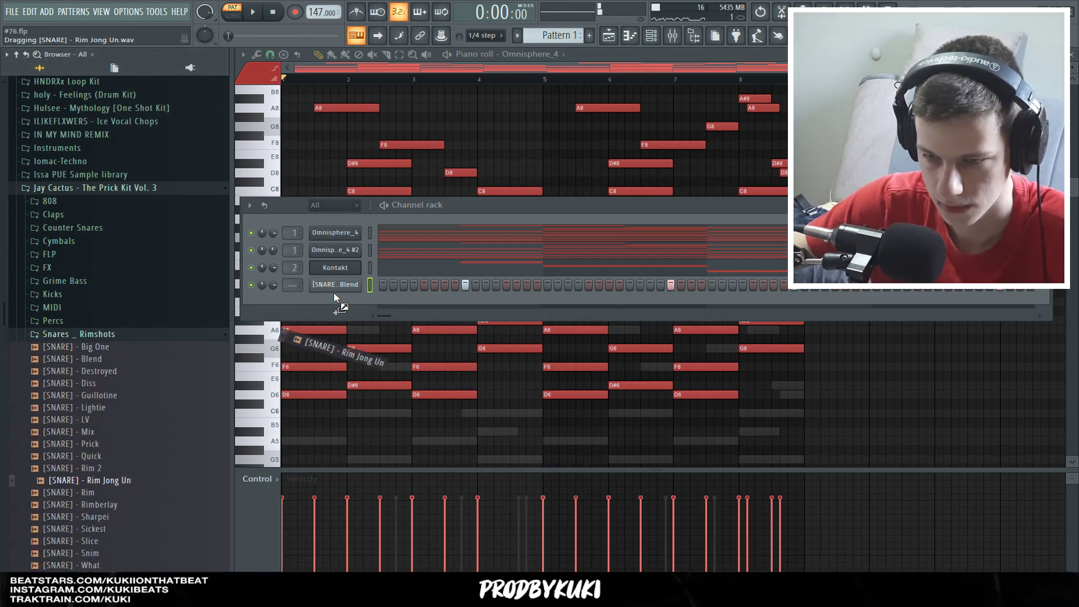
left_click_drag(334, 291, 335, 286)
key("space")
Step: Add the [Hi Hat] - Tinny sample from the kit's Cymbals Hi-Hat folder as a new channel
left_click(79, 334)
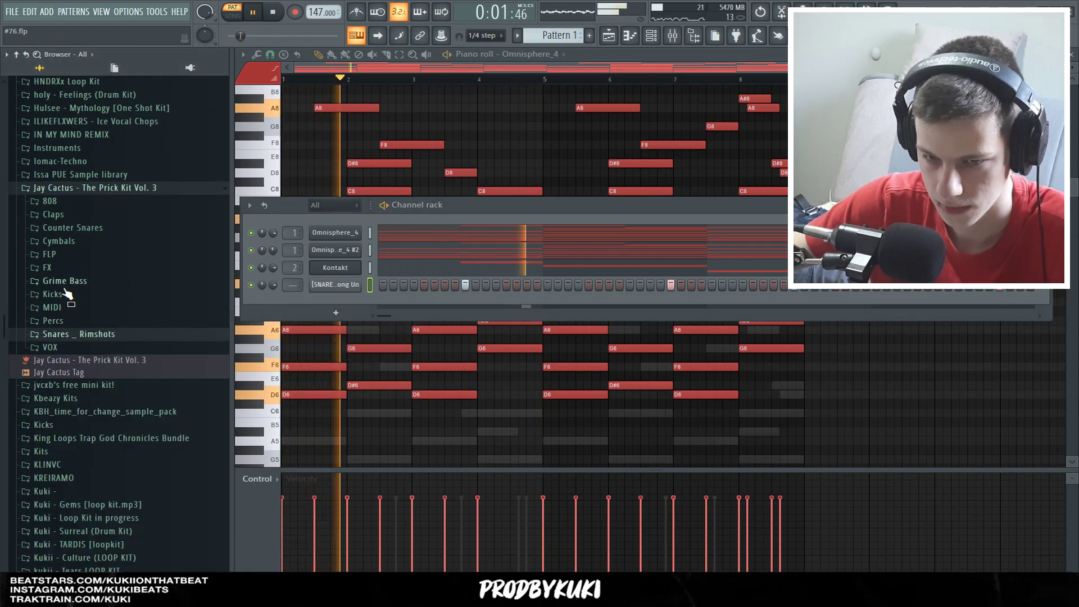
key("space")
left_click(70, 244)
left_click_drag(87, 487, 377, 302)
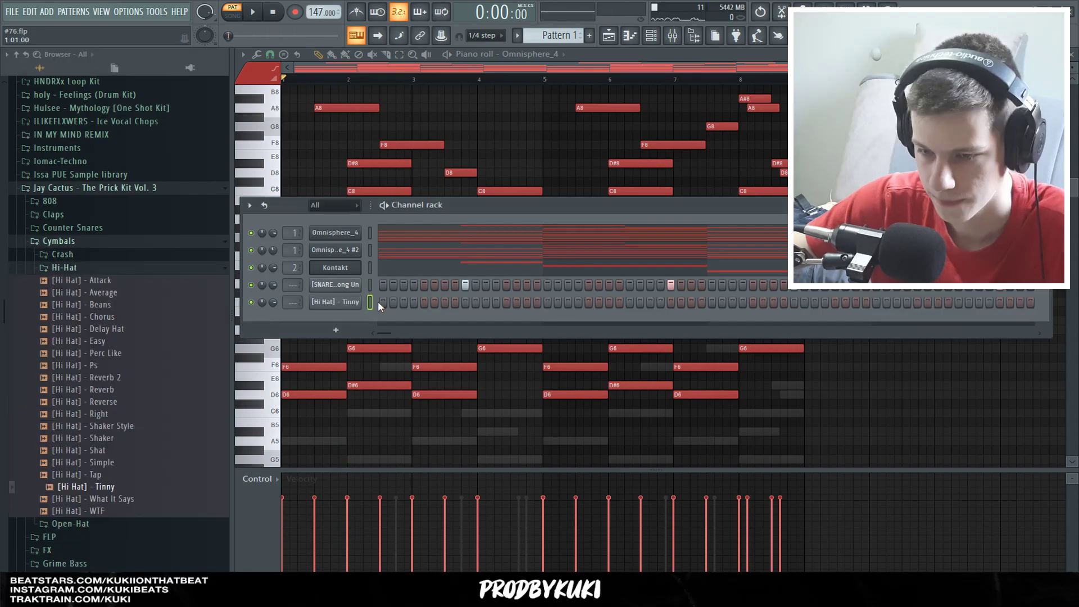
Step: Sequence the hi-hat on steps 1, 4, 7, 12, 17, 20, 23 and 27, checking the rhythm during playback
left_click(443, 303)
key("space")
left_click(496, 303)
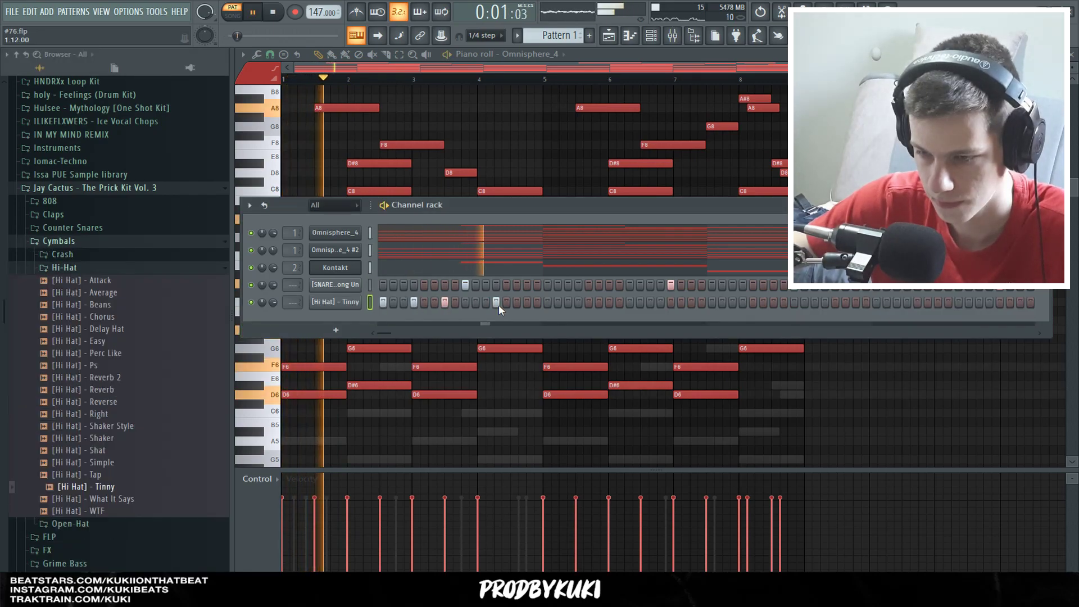
key("space")
left_click(528, 305)
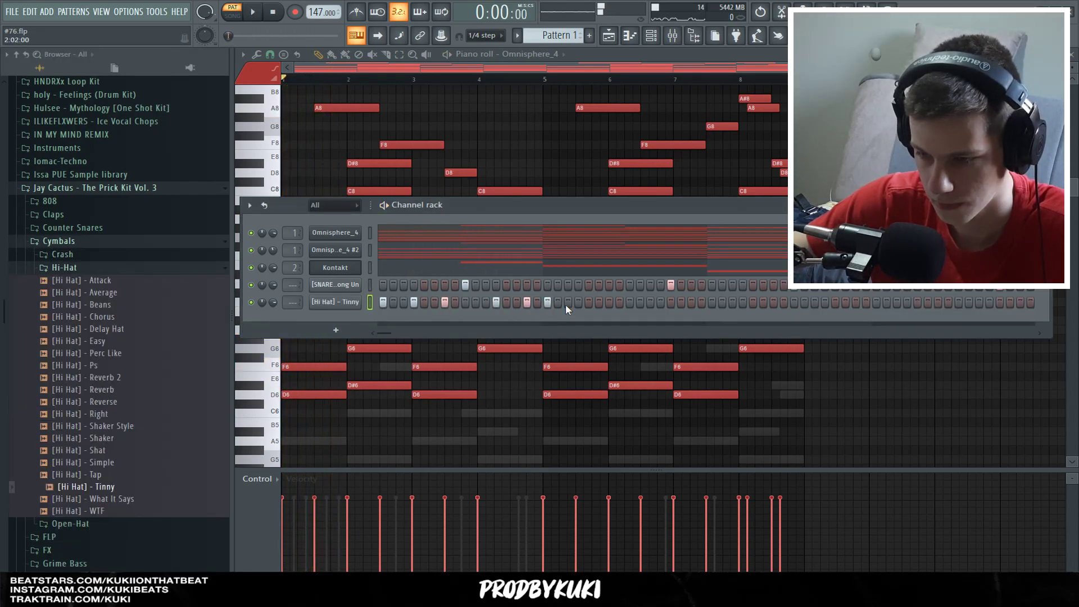
left_click(527, 303)
left_click(537, 304)
key("space")
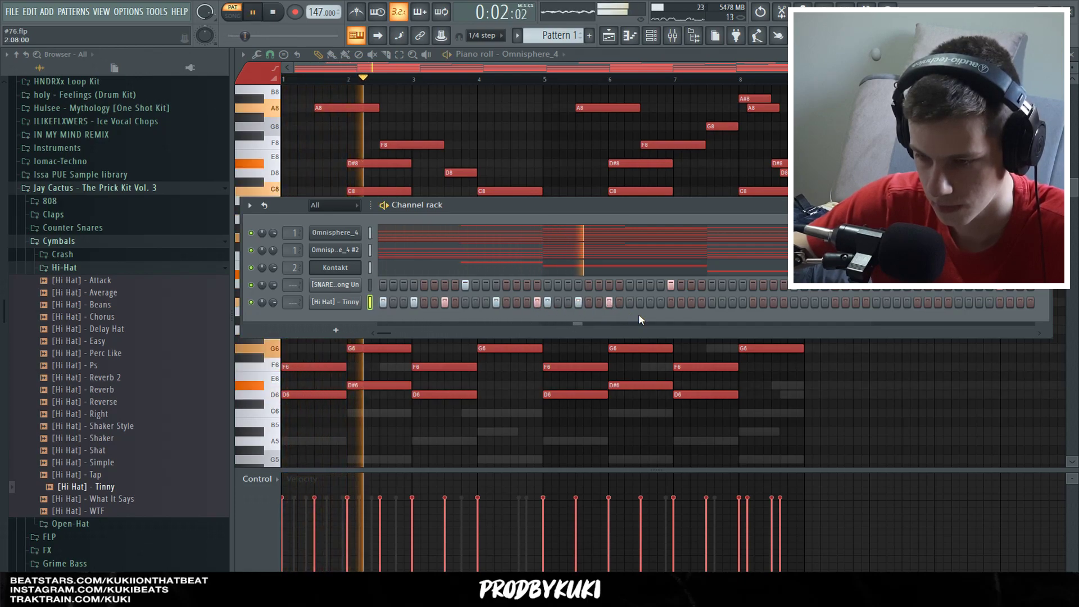
key("space")
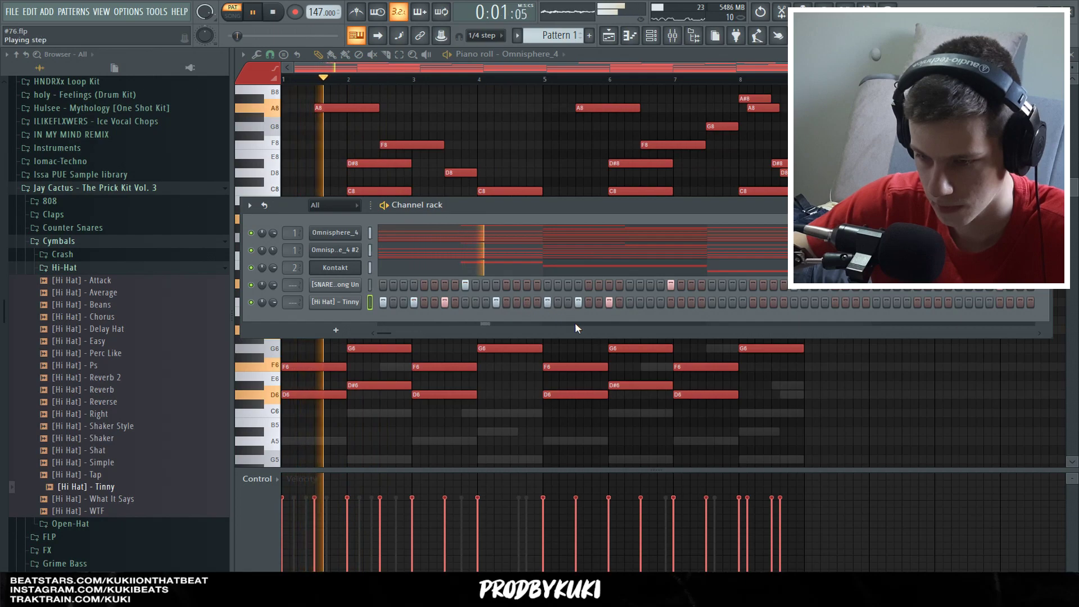
left_click(650, 302)
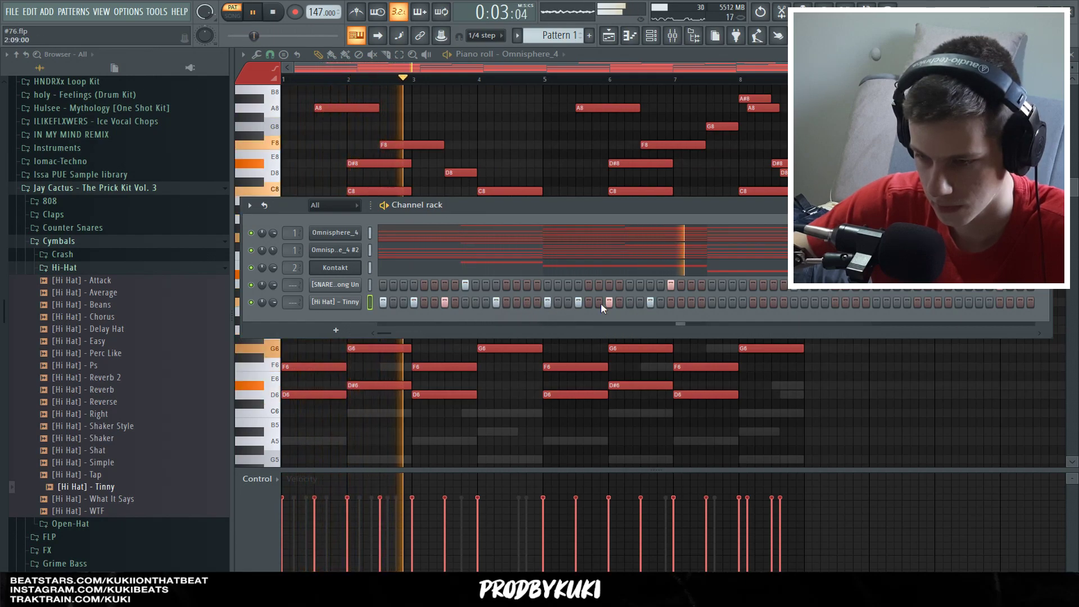
key("space")
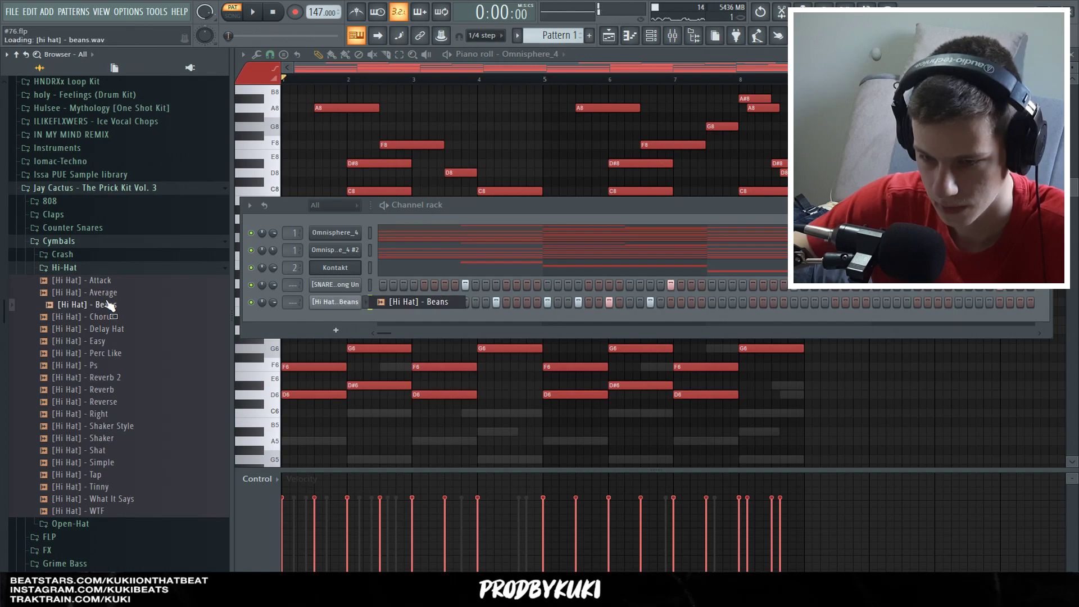
Step: Try the Chorus sample on the hi-hat channel, replace it with [Hi Hat] - Delay Hat and listen in context
left_click(110, 316)
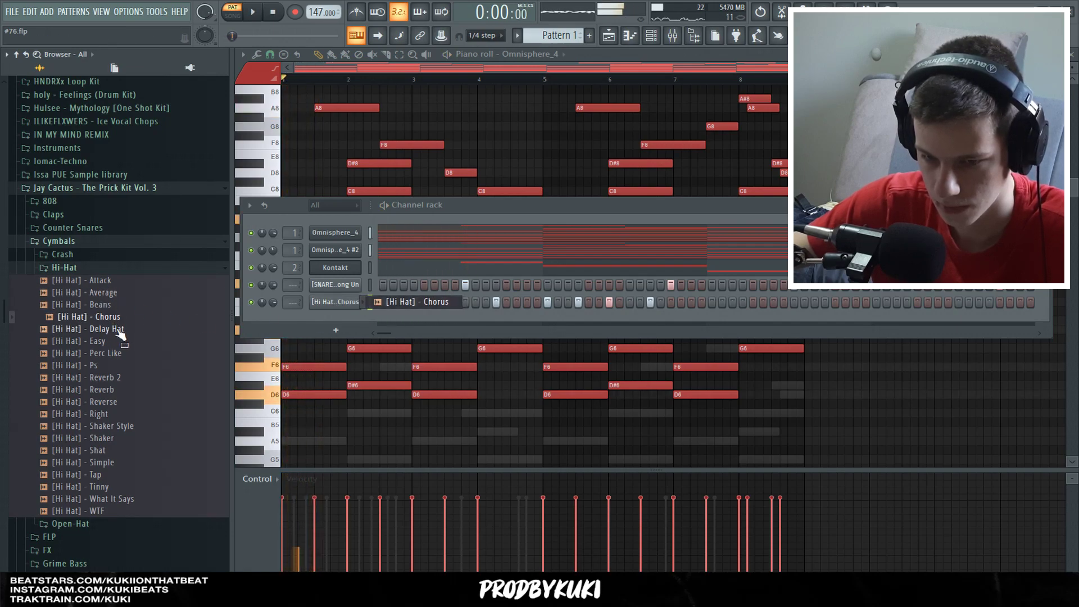
left_click(119, 330)
key("space")
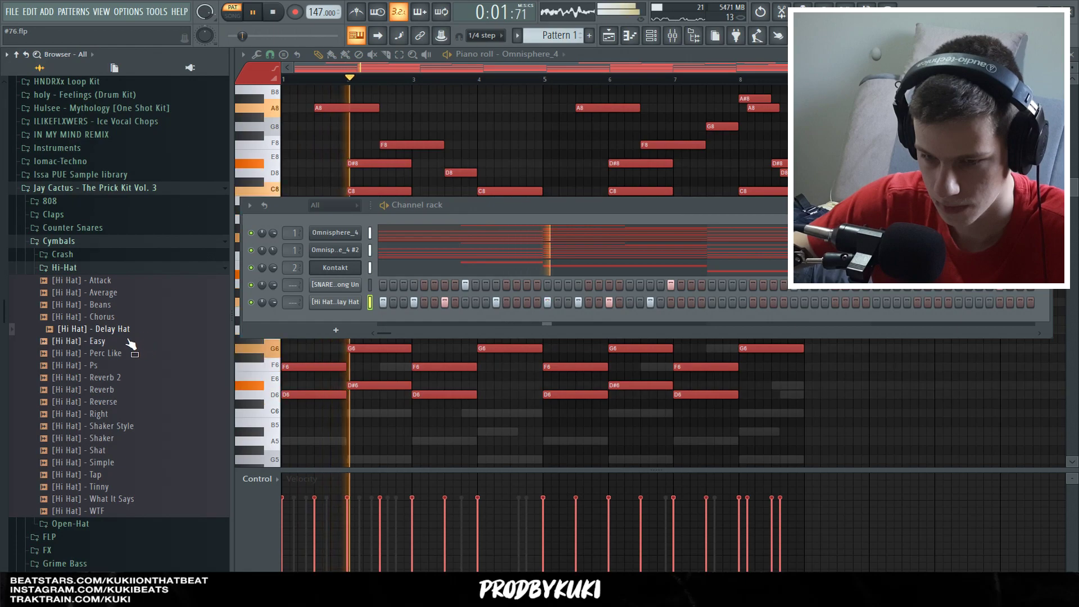
key("space")
left_click(337, 303)
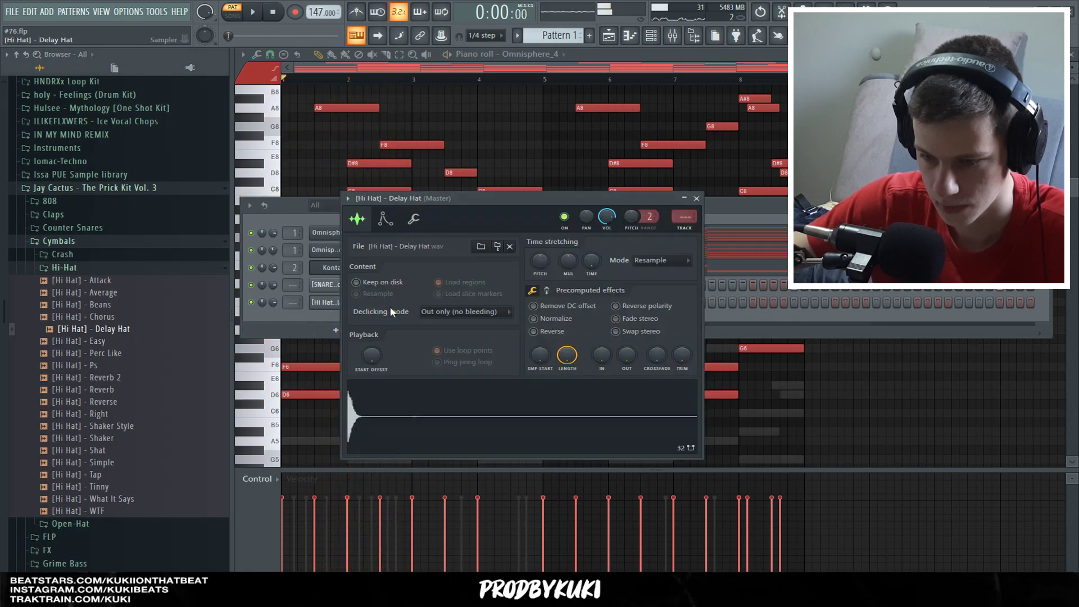
key("Escape")
key("space")
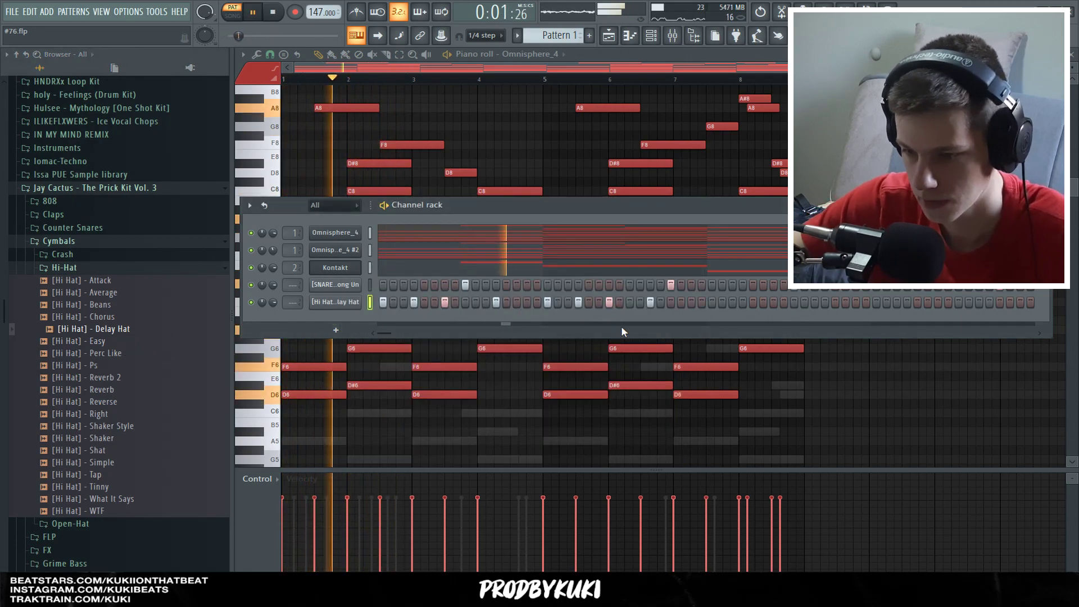
Step: Open the Delay Hat channel in the piano roll and add a two-step C5 note at step 15 of bar 1
right_click(336, 301)
left_click(387, 302)
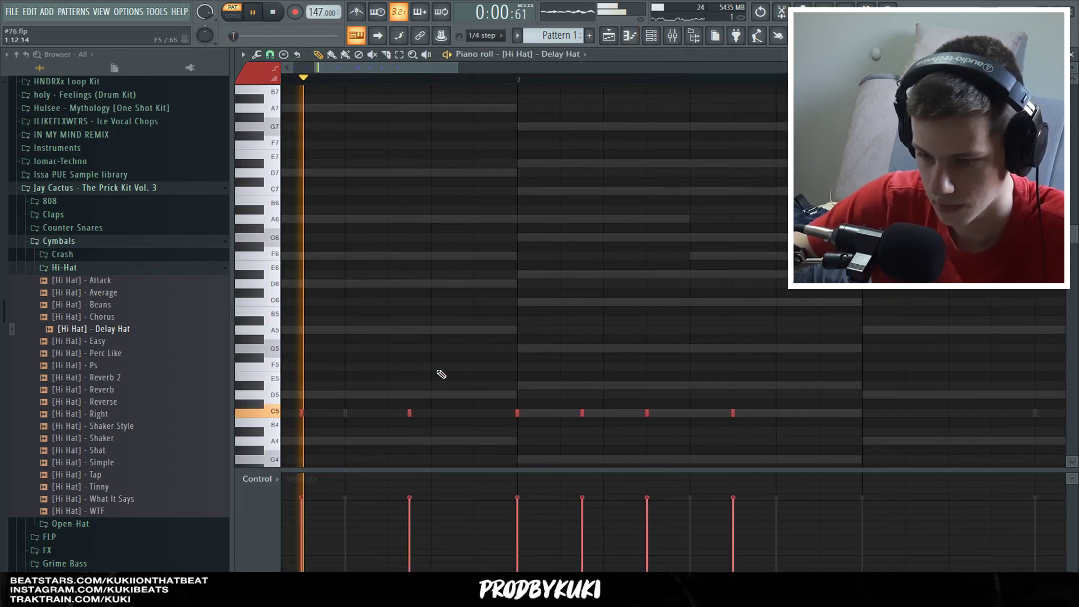
left_click(482, 414)
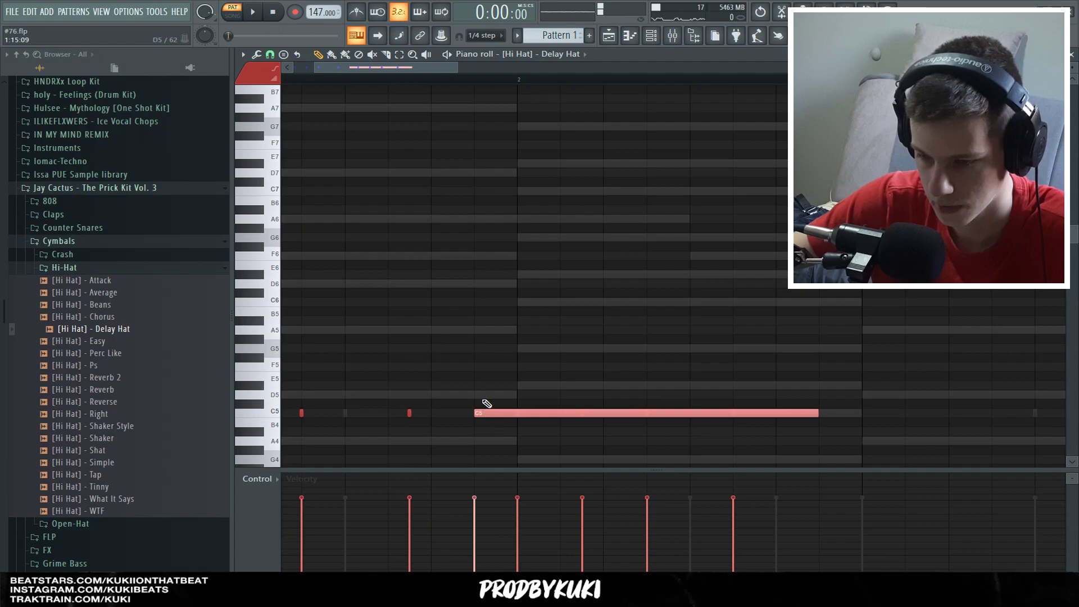
scroll(489, 364, "down", 2)
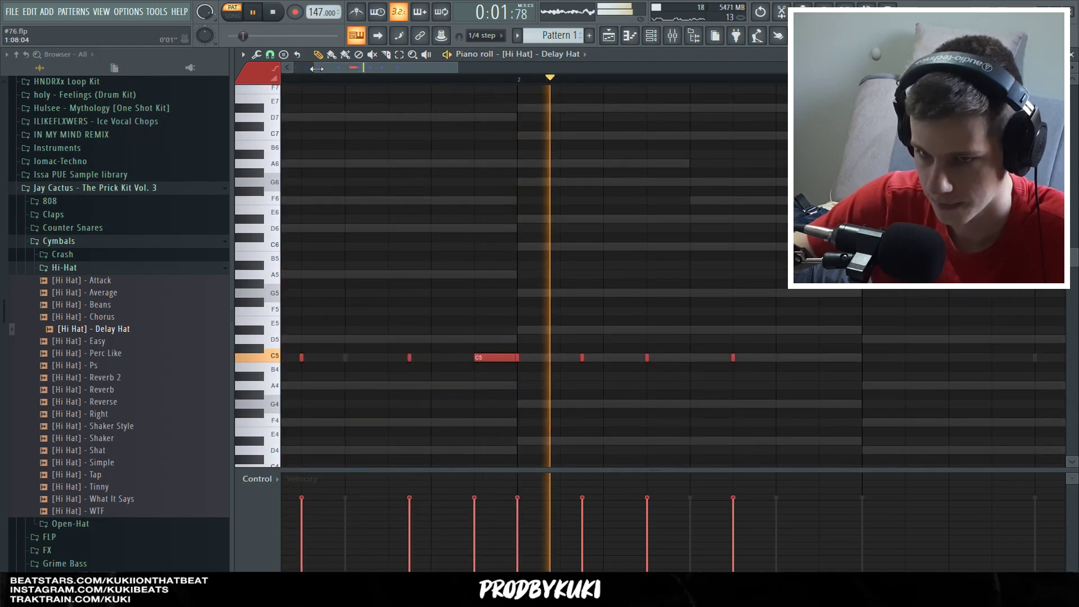
key("space")
Step: Change the piano roll snap setting and redraw the C5 note at step 15 of bar 1 shorter than one step
left_click(271, 55)
left_click(291, 198)
right_click(481, 359)
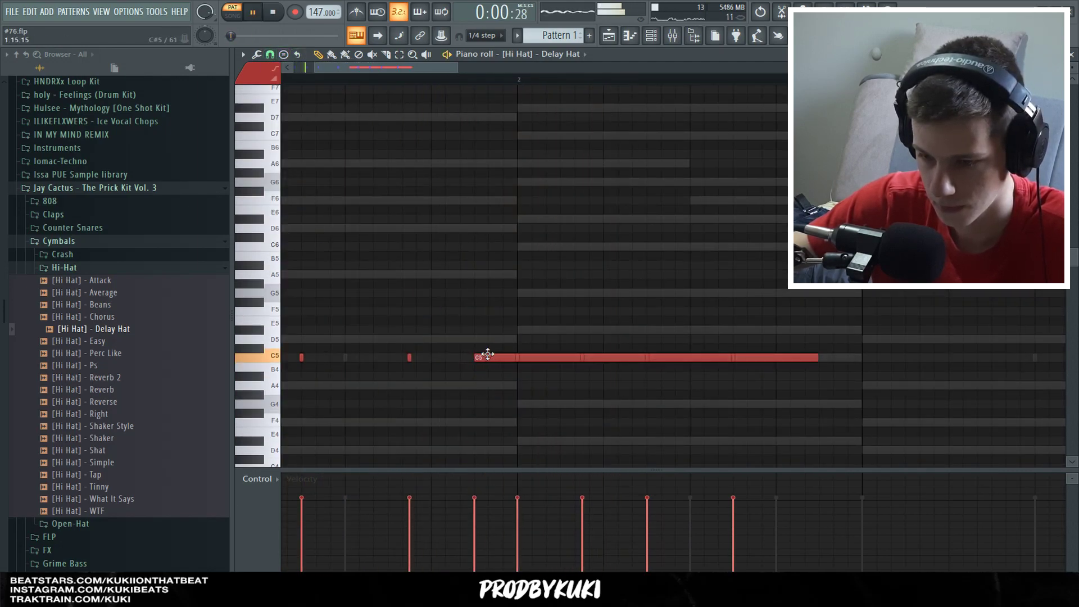
left_click_drag(815, 358, 487, 355)
scroll(601, 338, "down", 3)
scroll(605, 339, "up", 1)
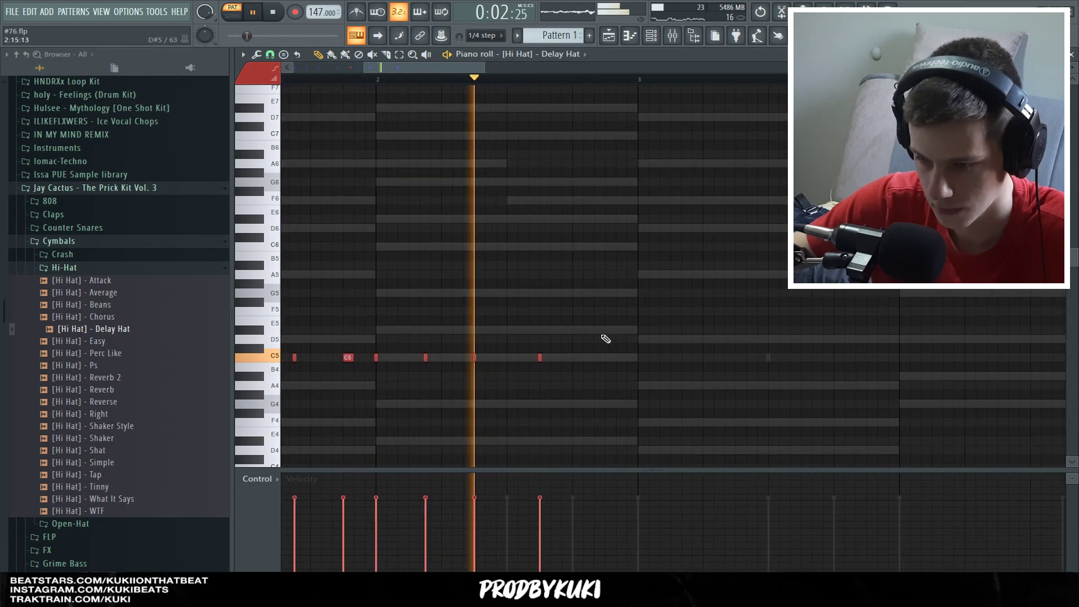
scroll(573, 359, "down", 2)
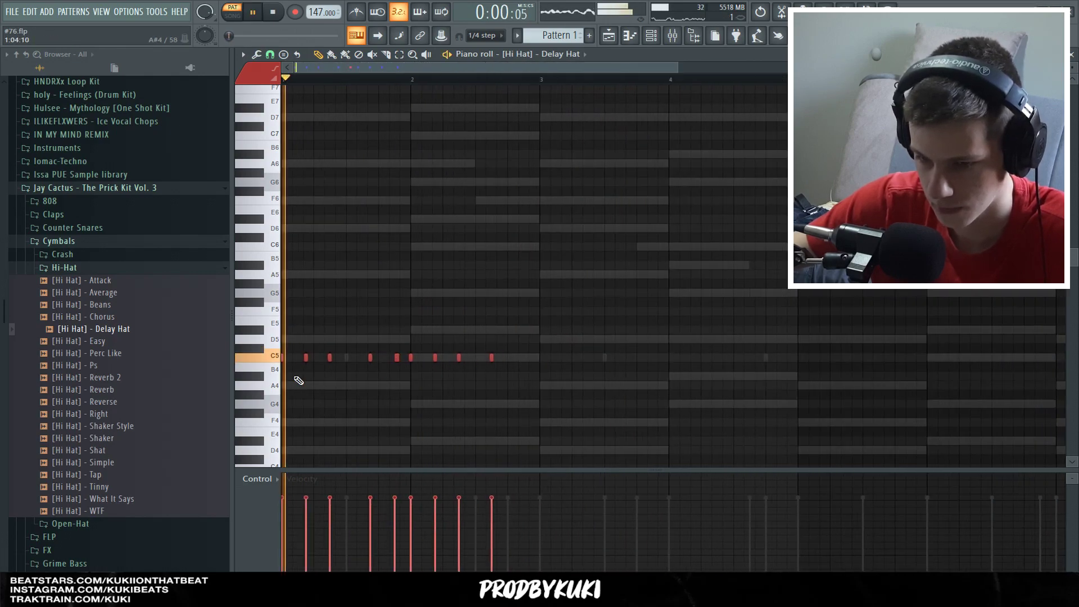
Step: Draw a C5 hi-hat note at the start of bar 1 and chop it into a three-note roll
key("space")
scroll(287, 382, "up", 3)
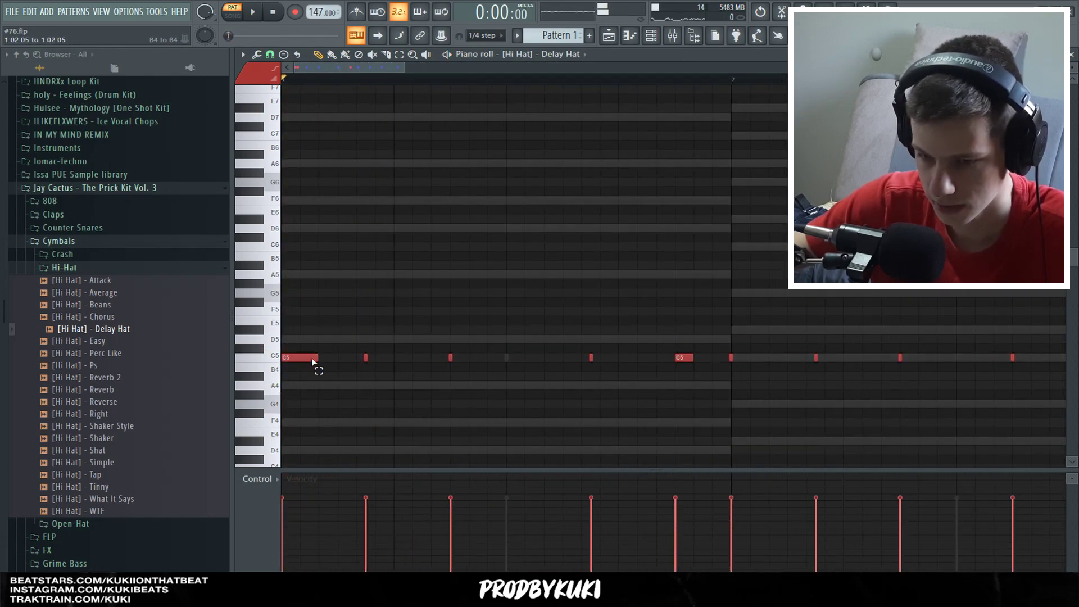
key("ctrl+u")
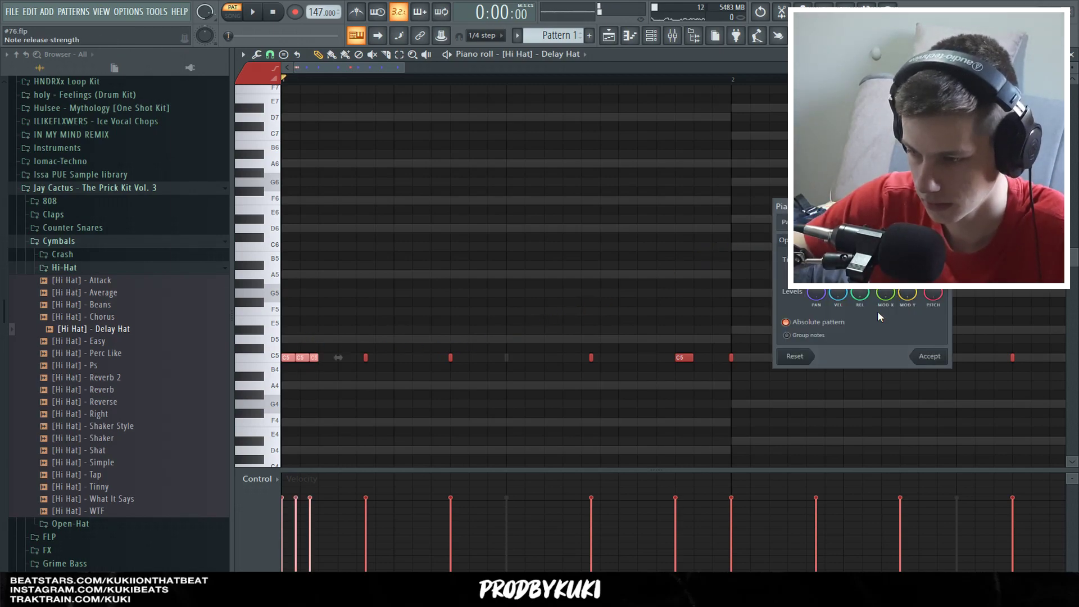
key("Return")
key("space")
scroll(691, 312, "down", 2)
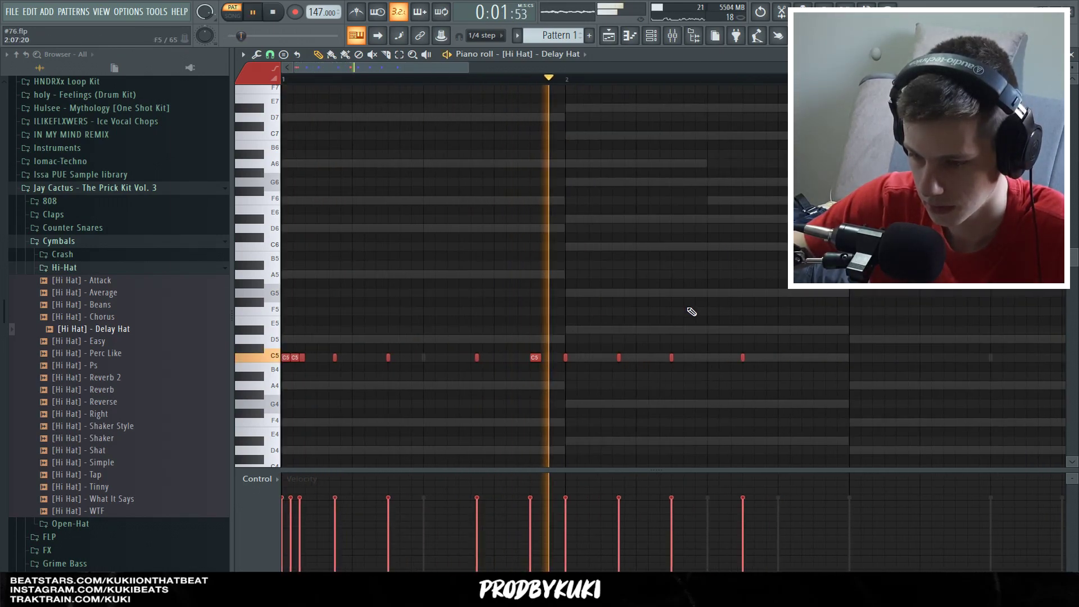
Step: Draw a C5 hi-hat note at step 15 of bar 2, chop it into a three-note roll and play the pattern
key("space")
scroll(865, 369, "up", 1)
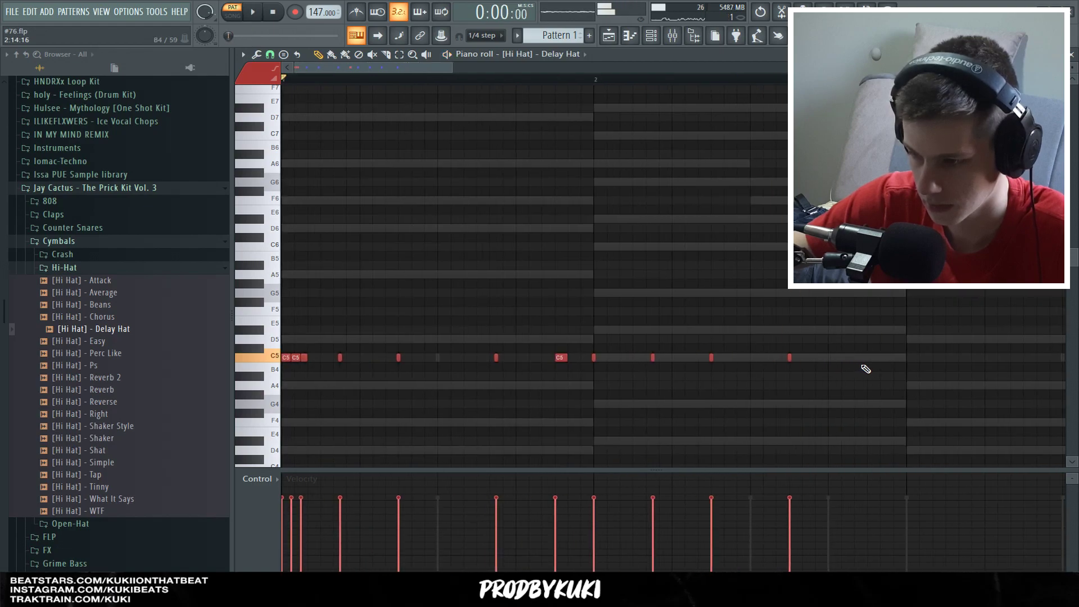
scroll(865, 369, "up", 2)
key("alt+u")
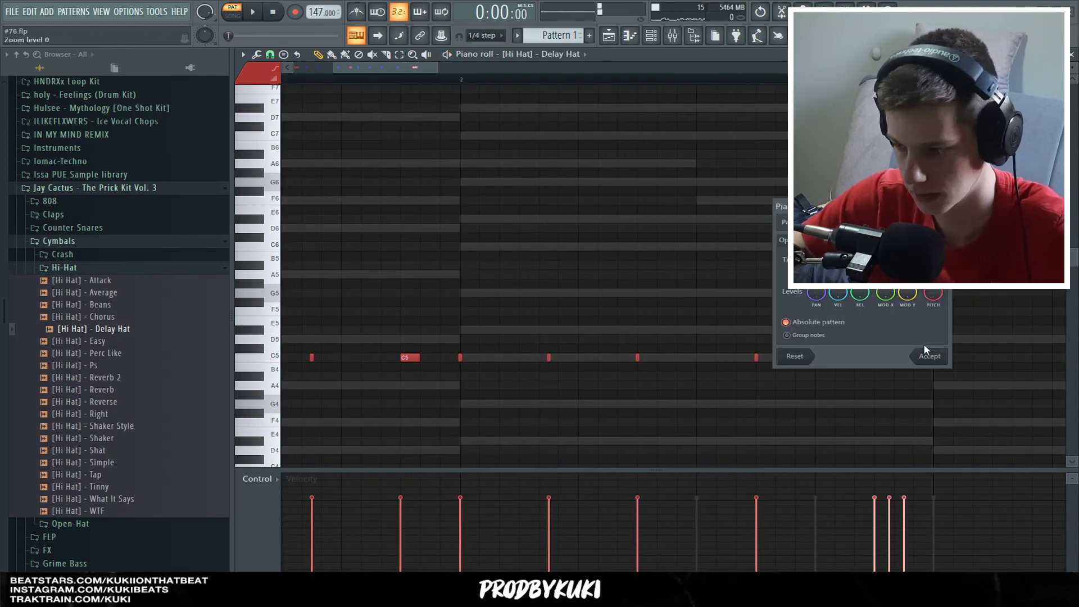
left_click(928, 355)
key("space")
scroll(877, 320, "down", 2)
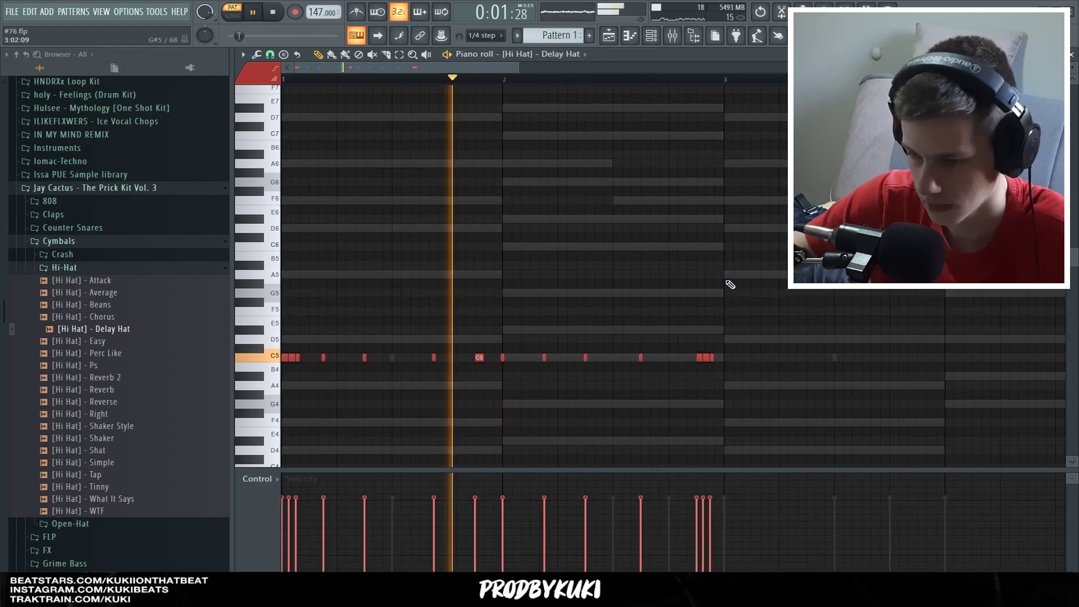
Step: Repeat the two-bar hi-hat pattern in bars 3 and 4, adding a three-note roll with rising velocities at step 15 of bar 3
scroll(694, 282, "up", 1)
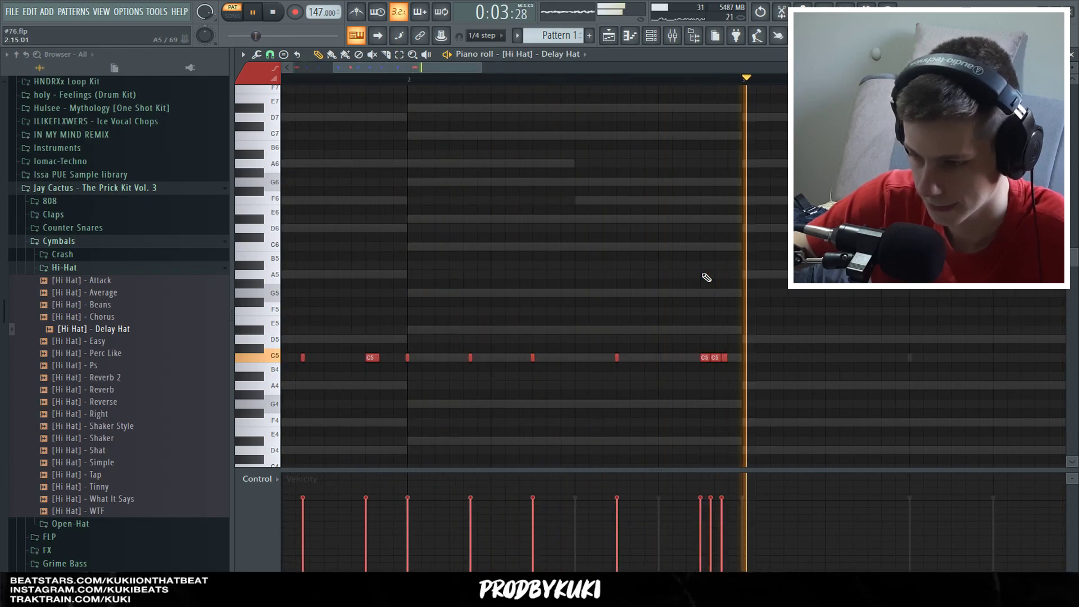
key("space")
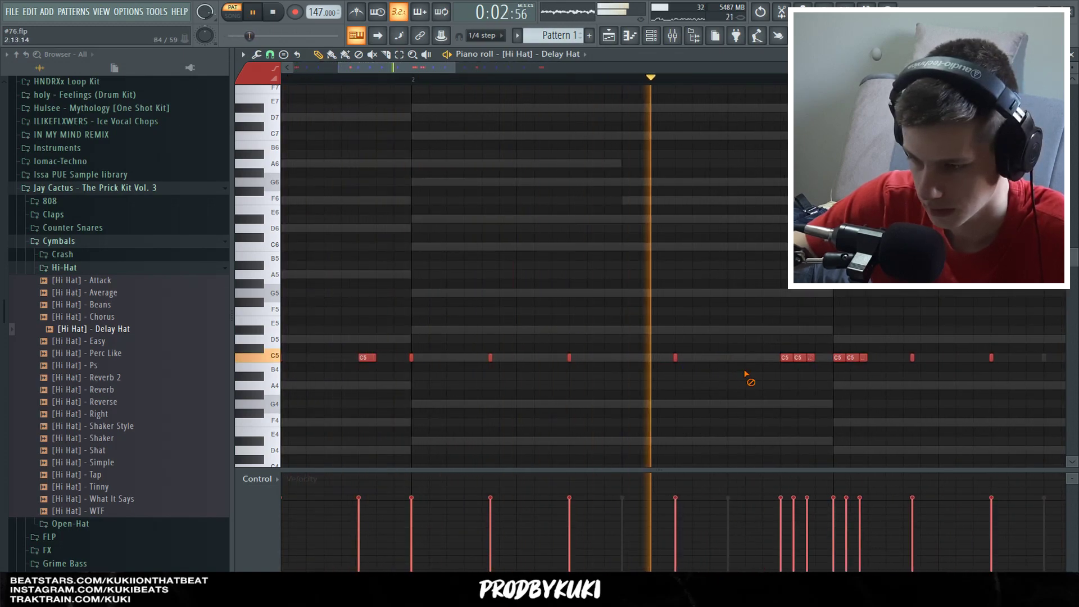
key("space")
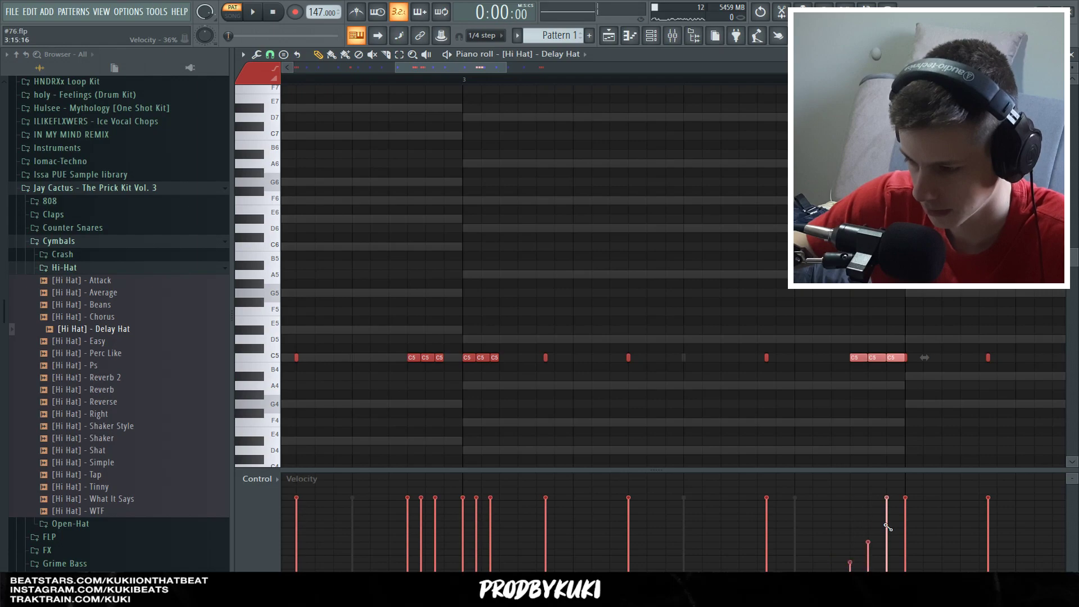
key("space")
Step: Replace the closing roll of bar 4 with a three-note C5 hi-hat roll spanning steps 13 to 16
scroll(730, 388, "down", 2)
scroll(639, 281, "down", 1)
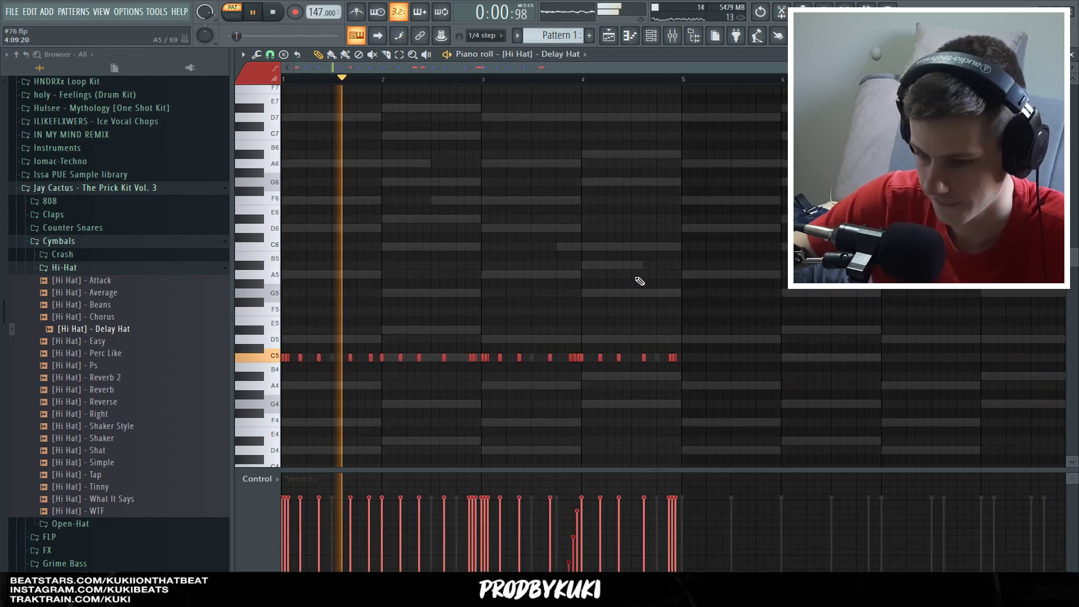
scroll(579, 272, "down", 1)
scroll(473, 263, "up", 1)
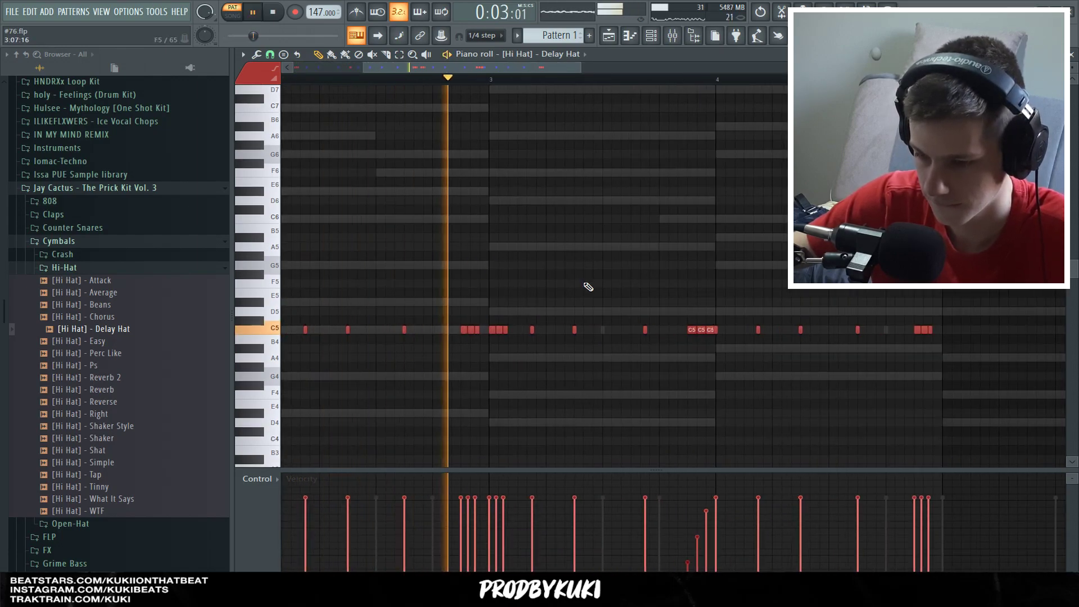
scroll(588, 286, "up", 4)
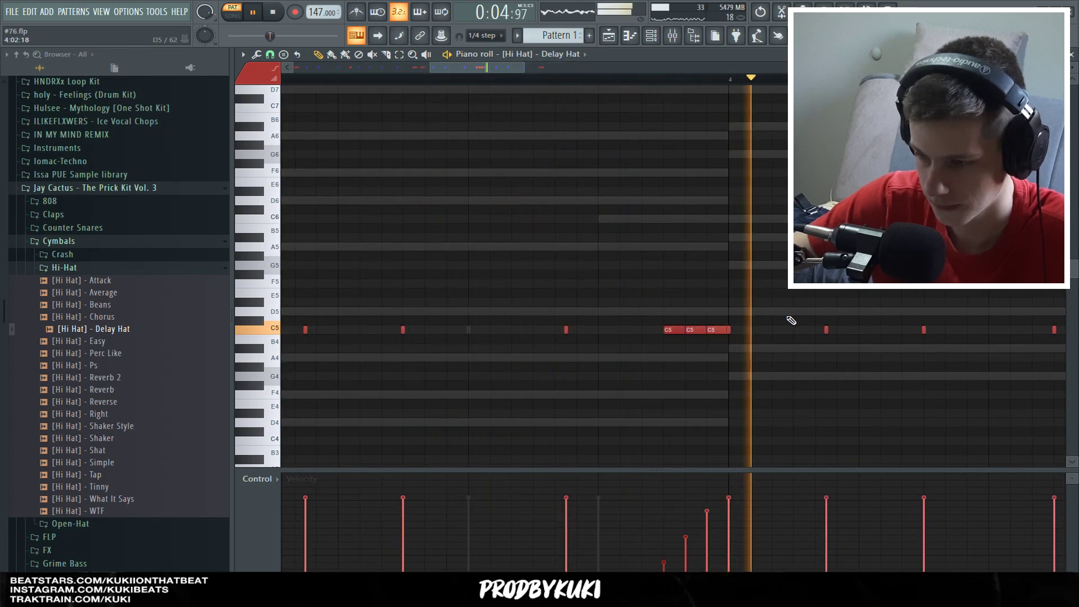
scroll(815, 315, "down", 2)
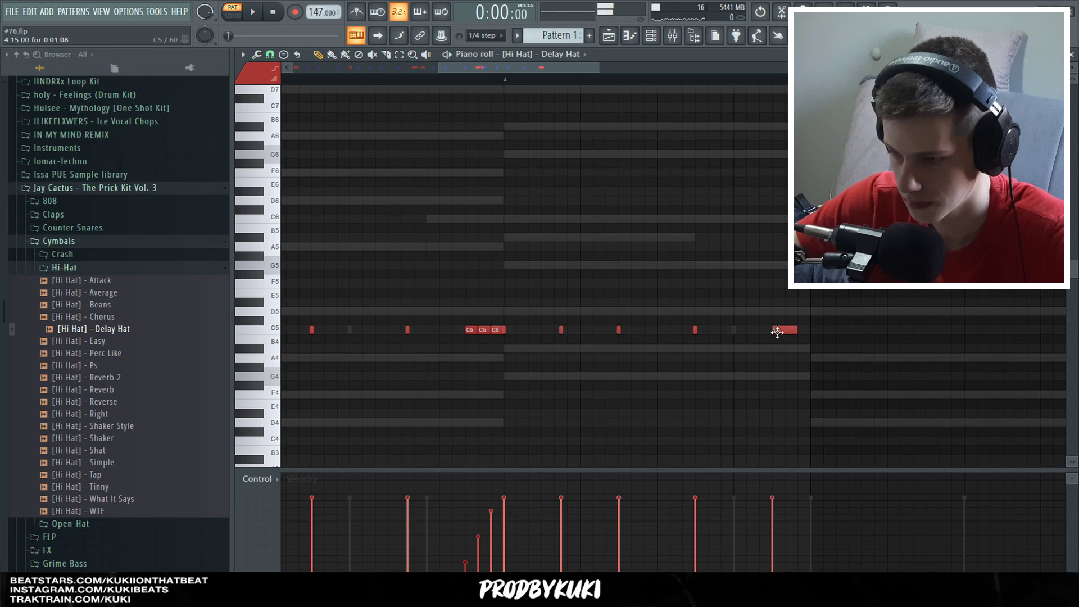
left_click(272, 55)
left_click(289, 197)
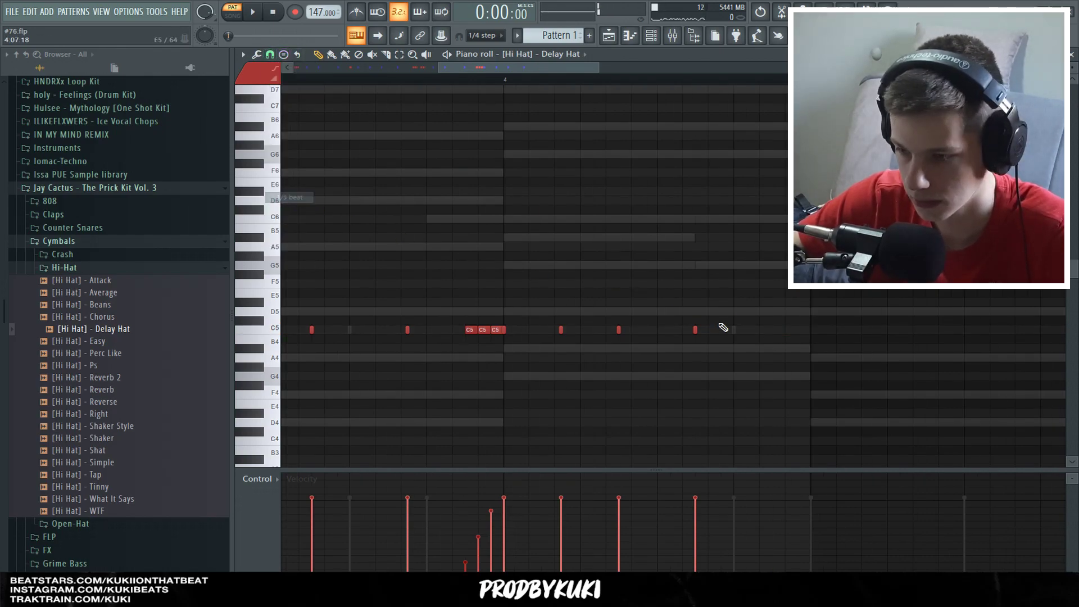
scroll(800, 337, "down", 2)
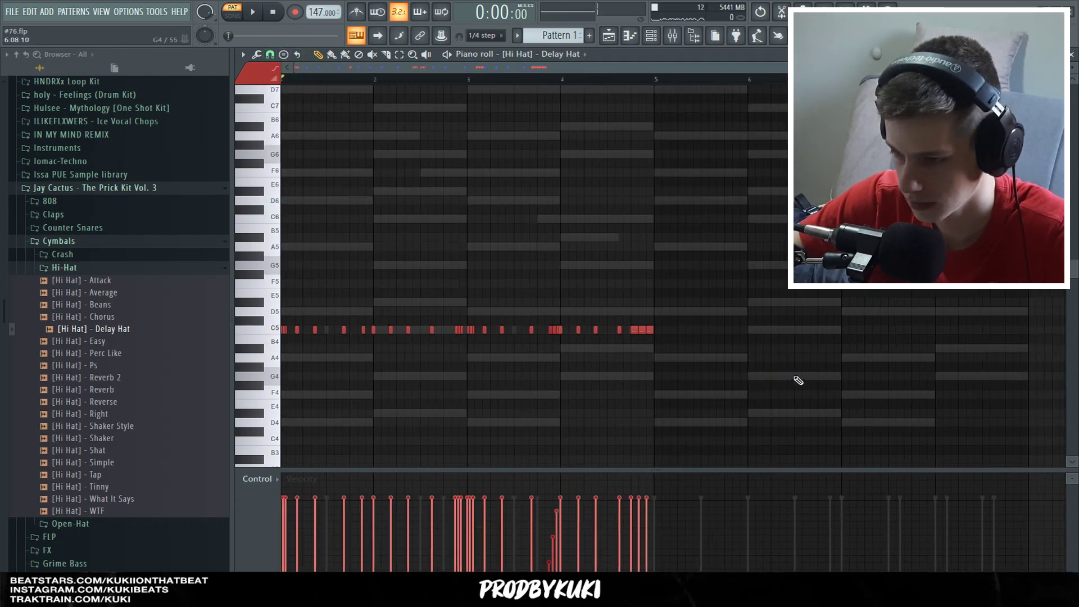
Step: Duplicate the four-bar hi-hat pattern into bars 5 to 8 and randomize the velocities of the roll ending bar 4
key("space")
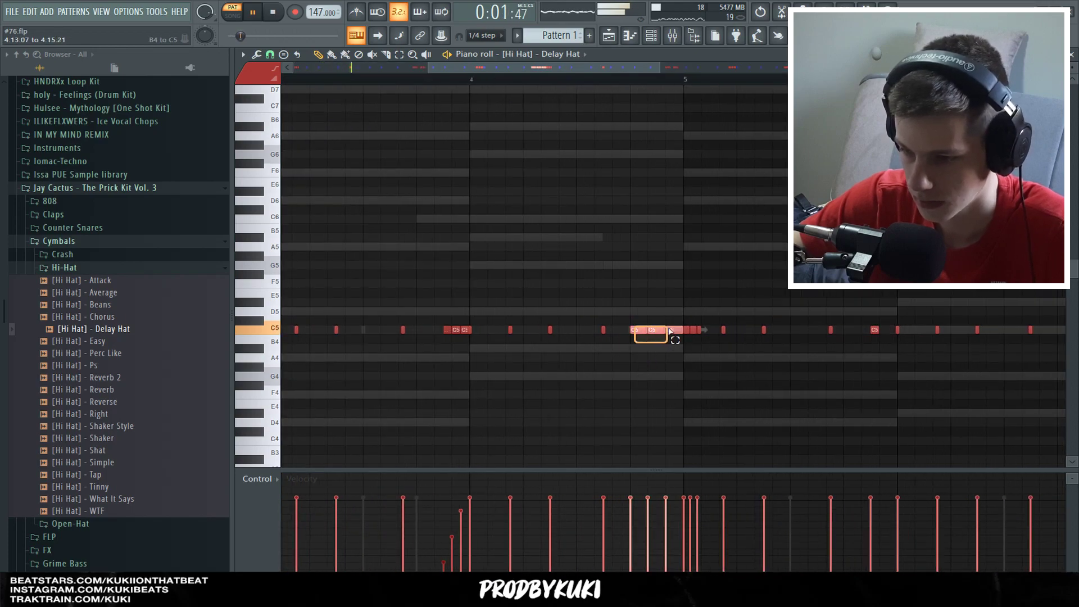
key("alt+r")
left_click(843, 382)
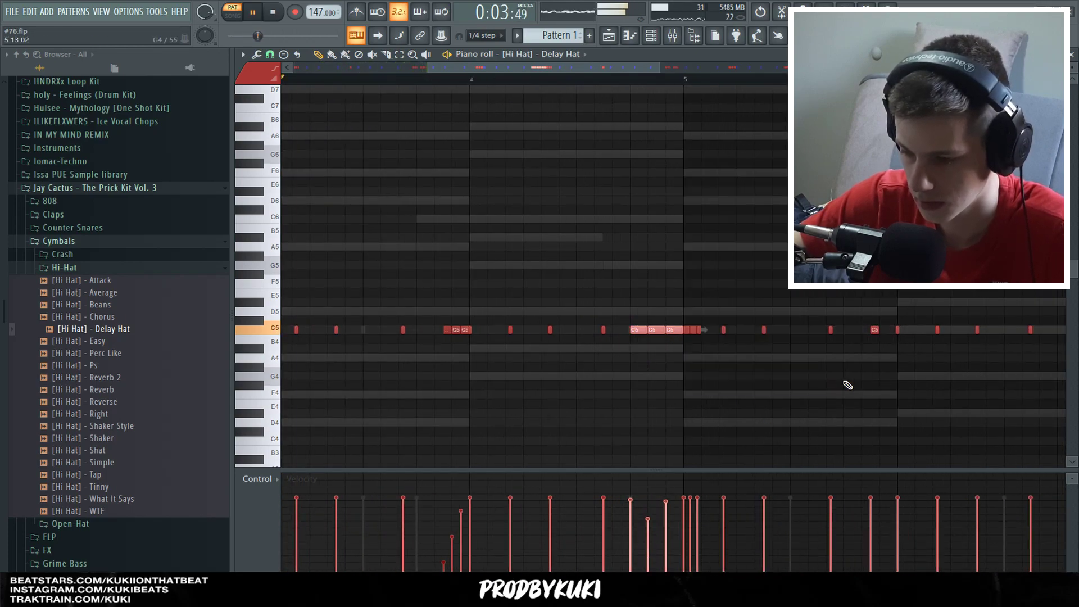
scroll(826, 401, "down", 1)
scroll(646, 375, "down", 2)
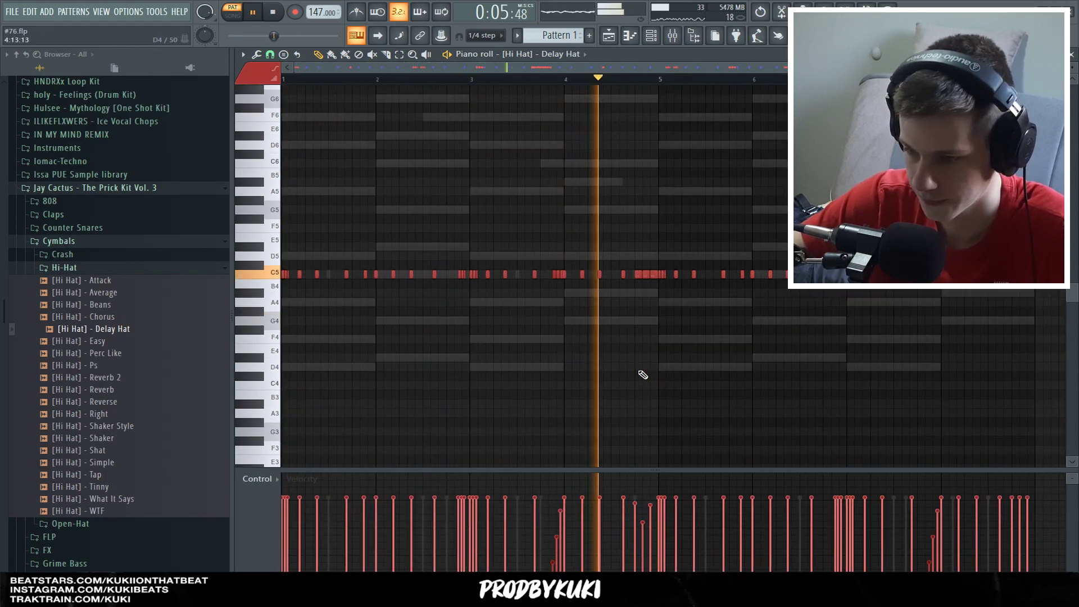
scroll(562, 343, "down", 1)
key("space")
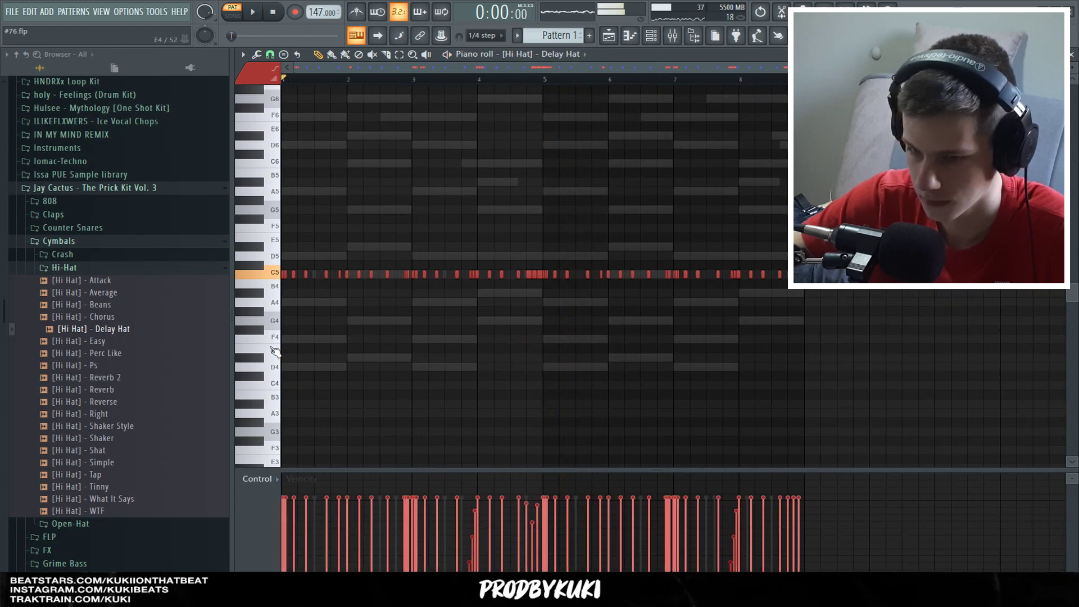
Step: Add a short D4 note after step 10 of bar 1 and short F4 notes at steps 13 and 15 of that bar
scroll(271, 353, "up", 2)
scroll(276, 371, "up", 3)
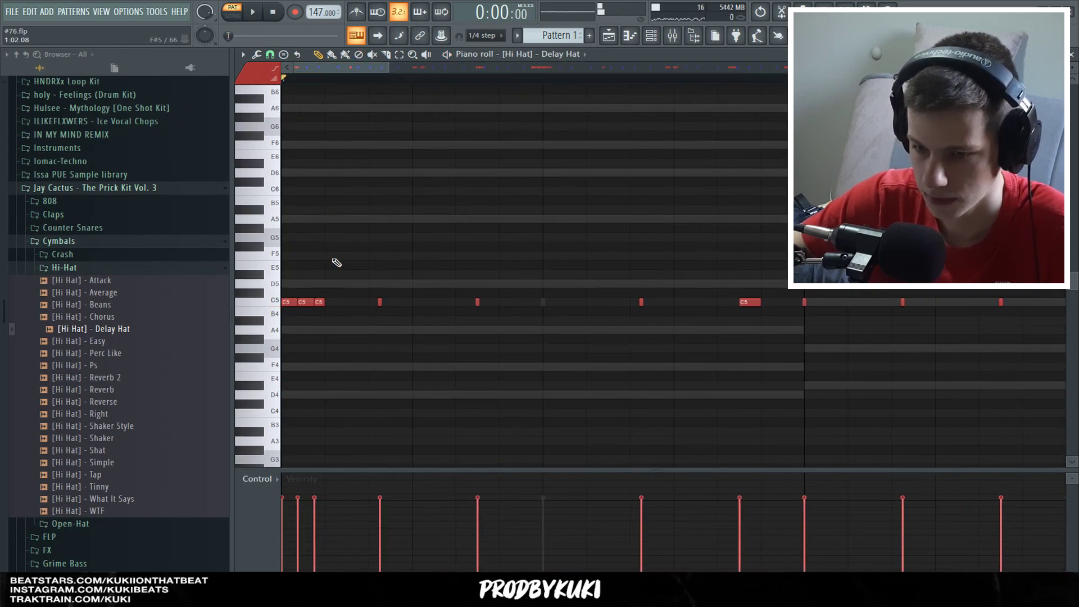
scroll(382, 306, "down", 1)
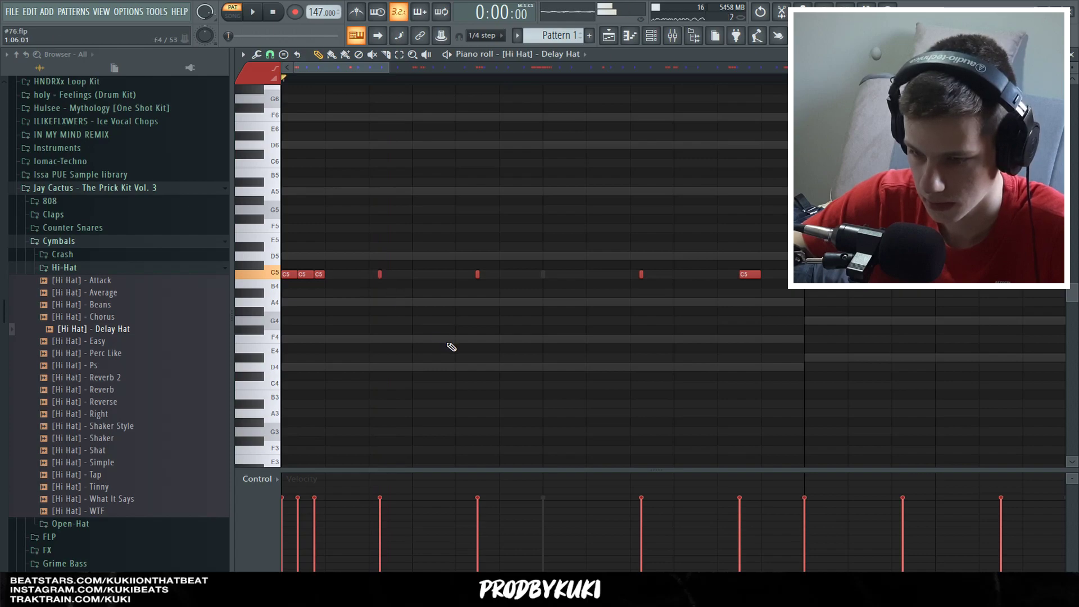
key("space")
key("space")
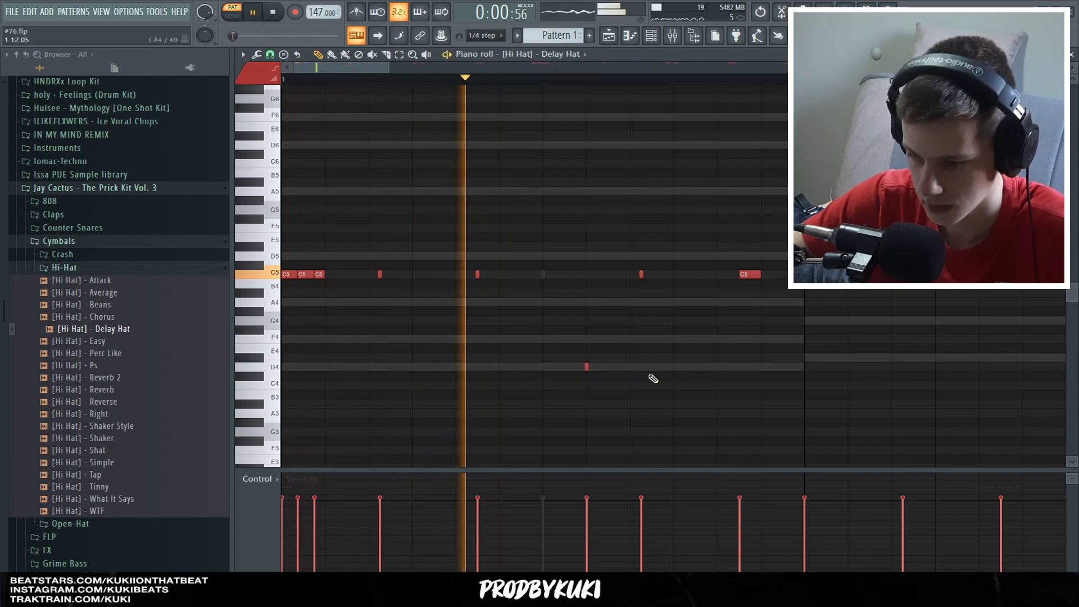
key("space")
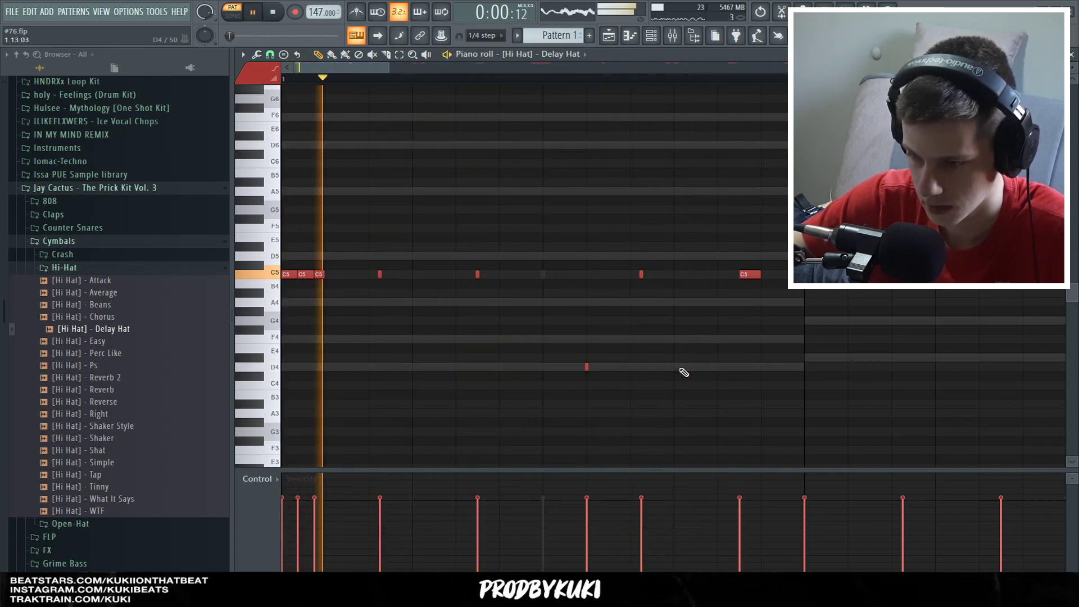
left_click(678, 341)
left_click(764, 341)
key("space")
Step: Select the D4 and two F4 notes in bar 1, lower their velocity and replay the pattern
left_click_drag(786, 331, 561, 380)
scroll(618, 432, "down", 7)
scroll(663, 432, "up", 6)
key("space")
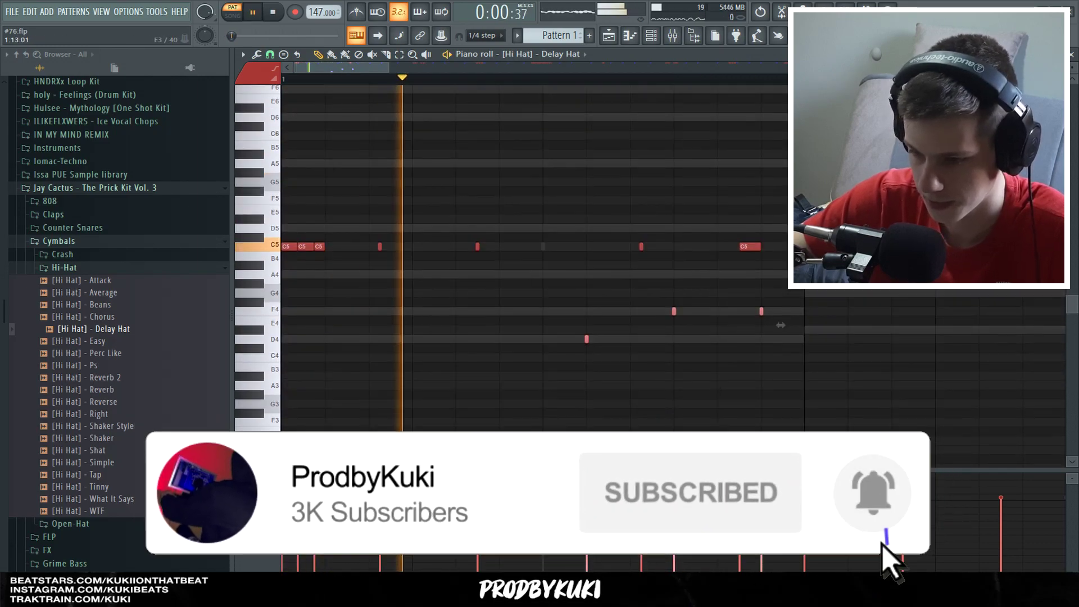
Step: Delete the D4 note from bar 1 and add a quieter short F4 note at step 13 of bar 3 during playback
scroll(780, 326, "down", 4)
left_click(681, 416, "ctrl")
scroll(638, 395, "up", 2)
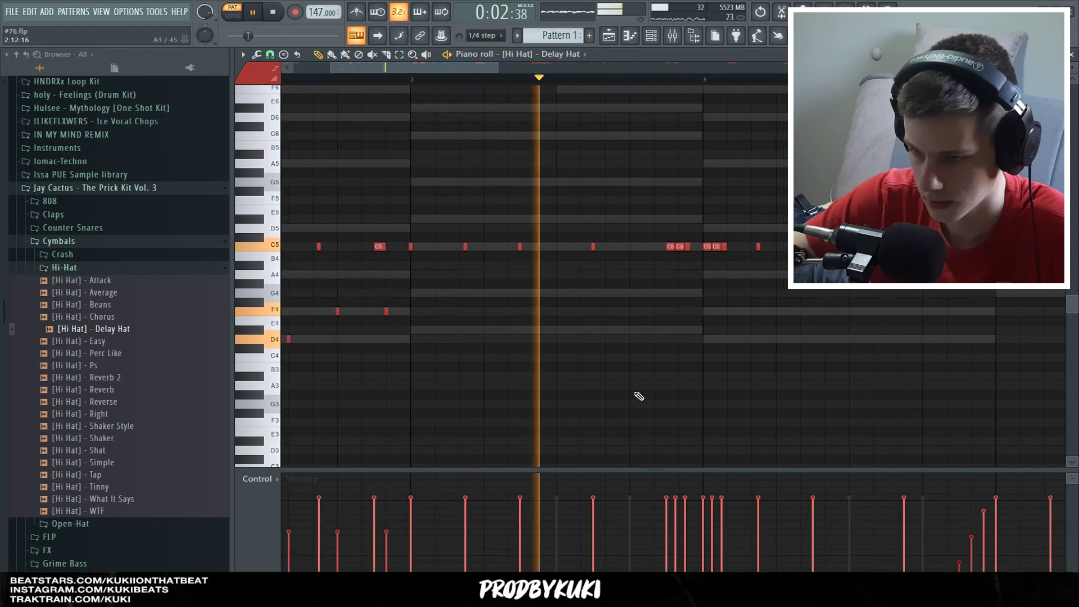
scroll(389, 341, "down", 3)
scroll(320, 347, "up", 3)
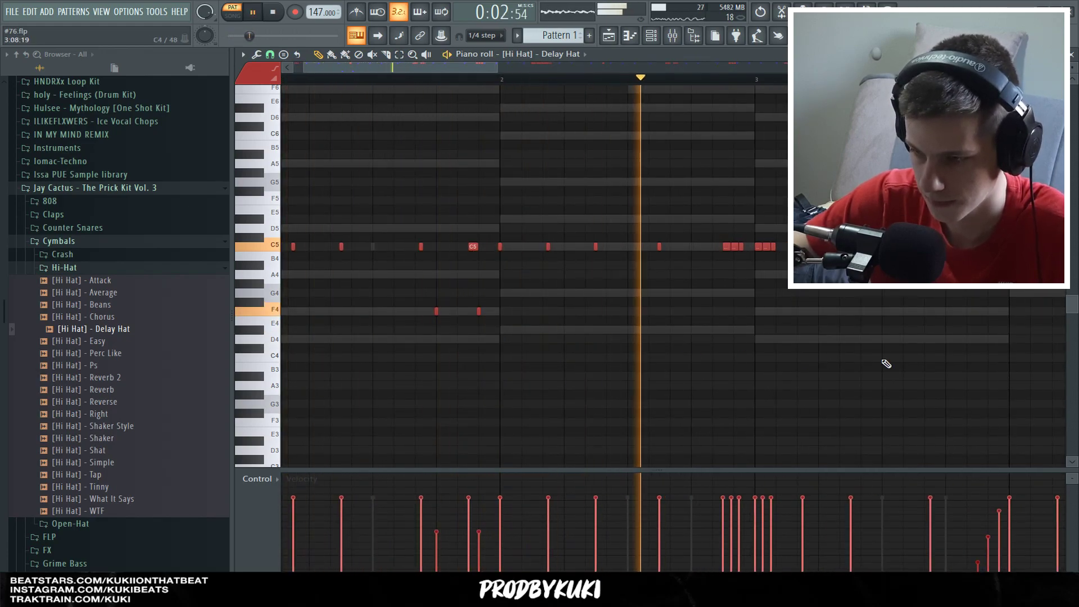
scroll(875, 362, "up", 2)
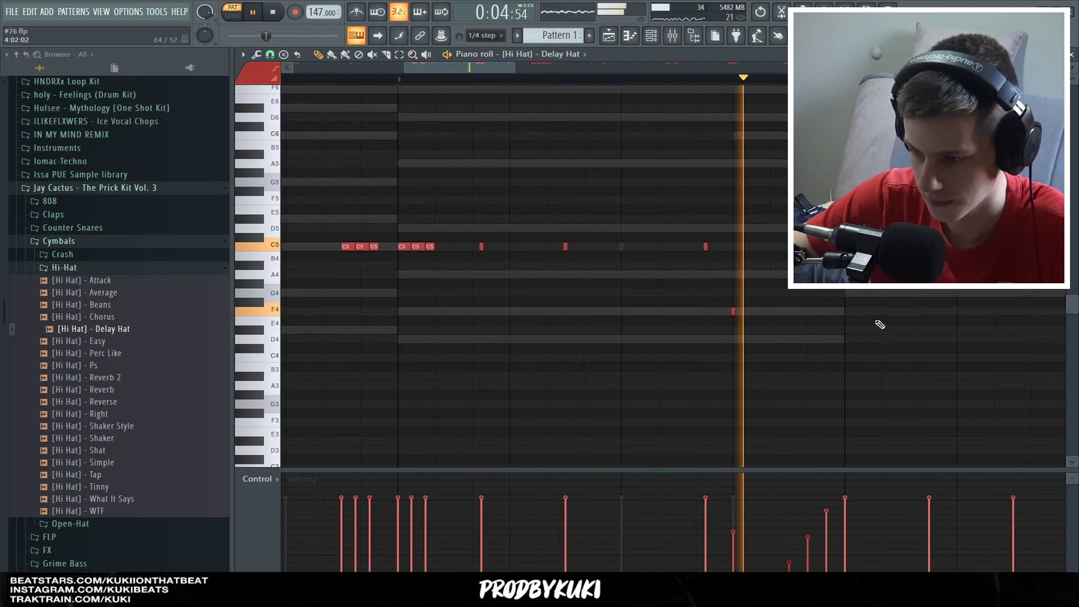
scroll(899, 328, "down", 3)
scroll(814, 319, "down", 1)
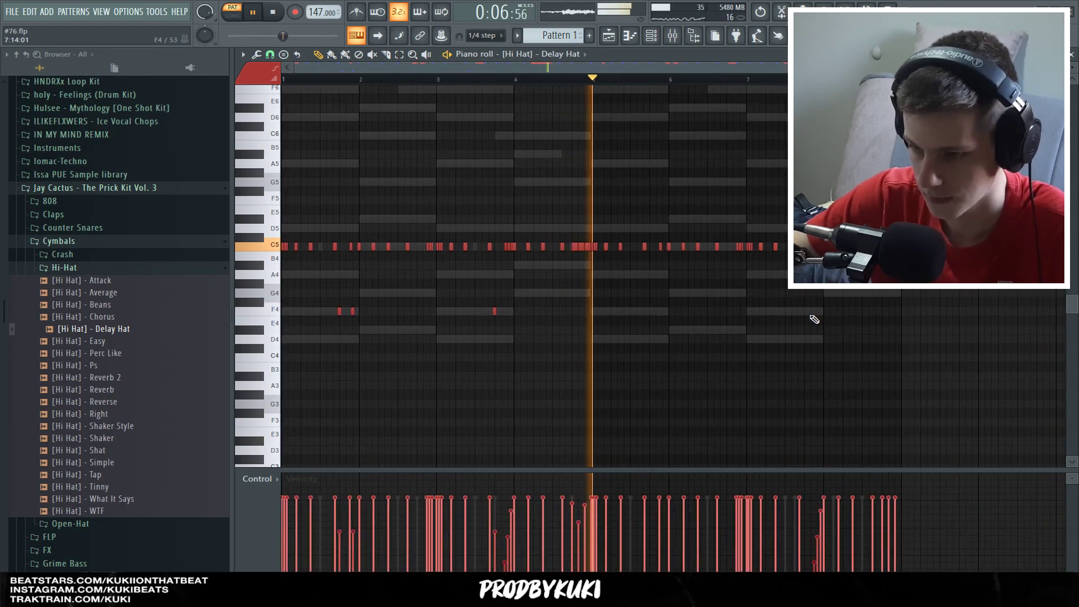
Step: Apply quick legato to the hi-hat notes, delete those from bar 5 onward and duplicate the first four bars there
key("ctrl+l")
left_click_drag(994, 275, 593, 172)
key("Delete")
key("ctrl+b")
key("ctrl+d")
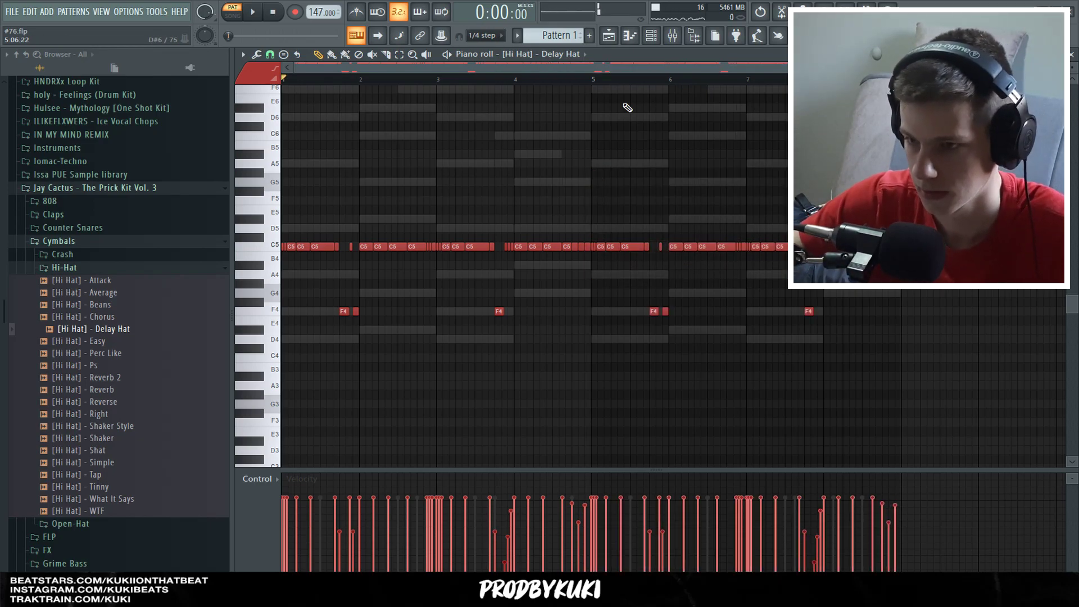
Step: Replace the Delay Hat channel's sample with [Hi Hat] - Ps from the kit and play the pattern
left_click(651, 35)
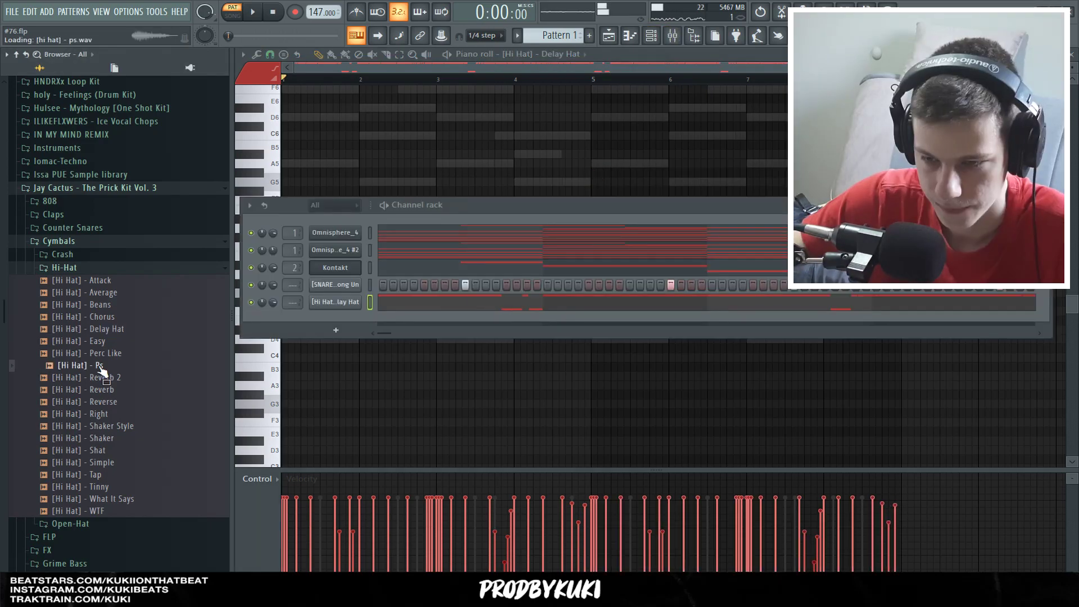
left_click_drag(100, 366, 346, 301)
key("space")
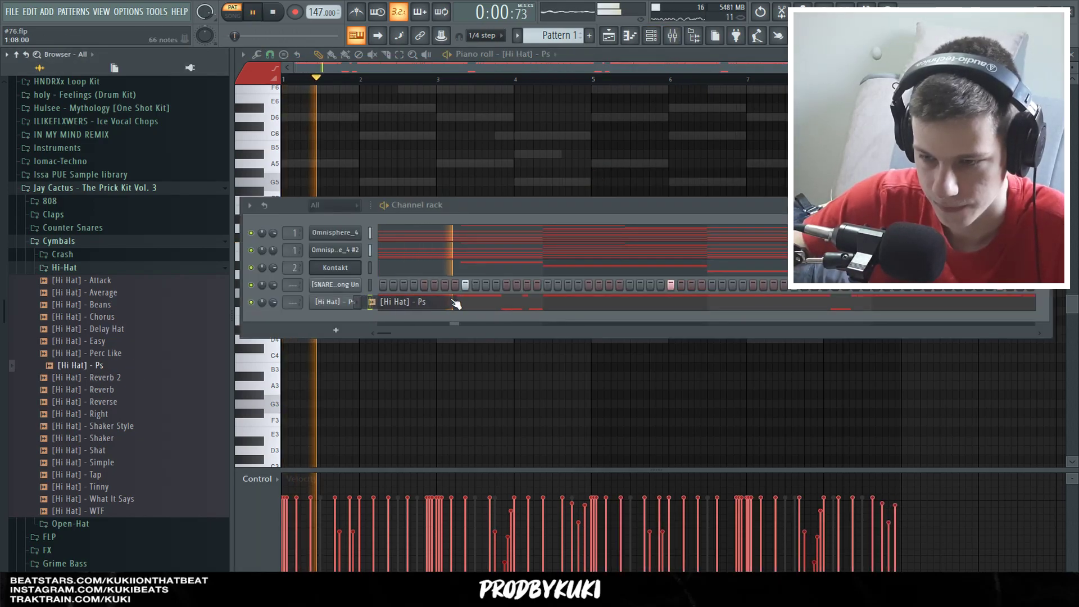
key("F9")
left_click(456, 304)
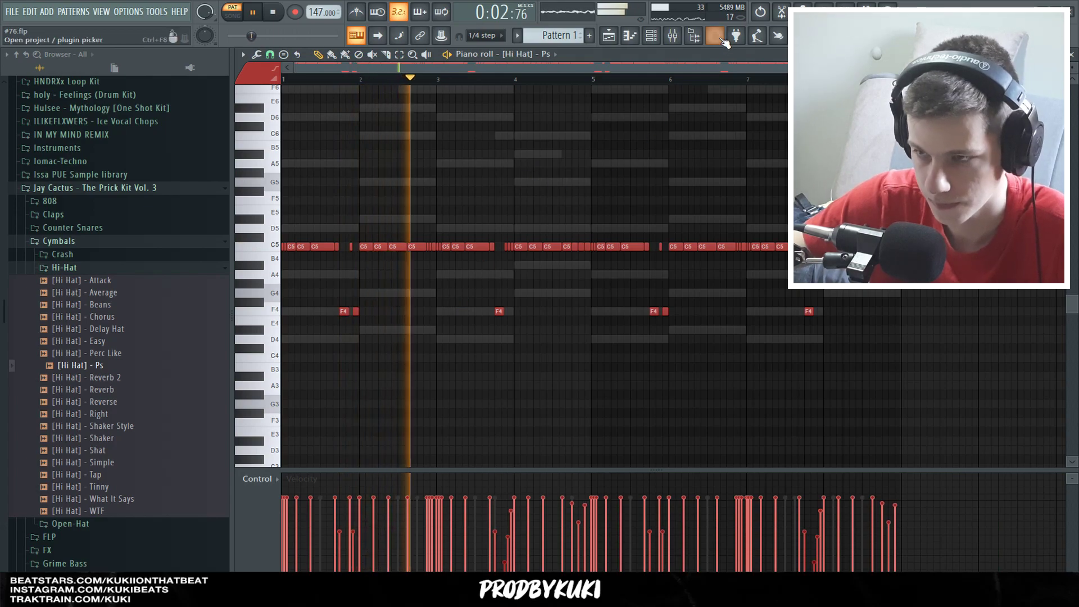
Step: Close the kit's Cymbals folder, open its 808 folder and add [808] Fat N Wide as a new channel
key("F6")
left_click(113, 268)
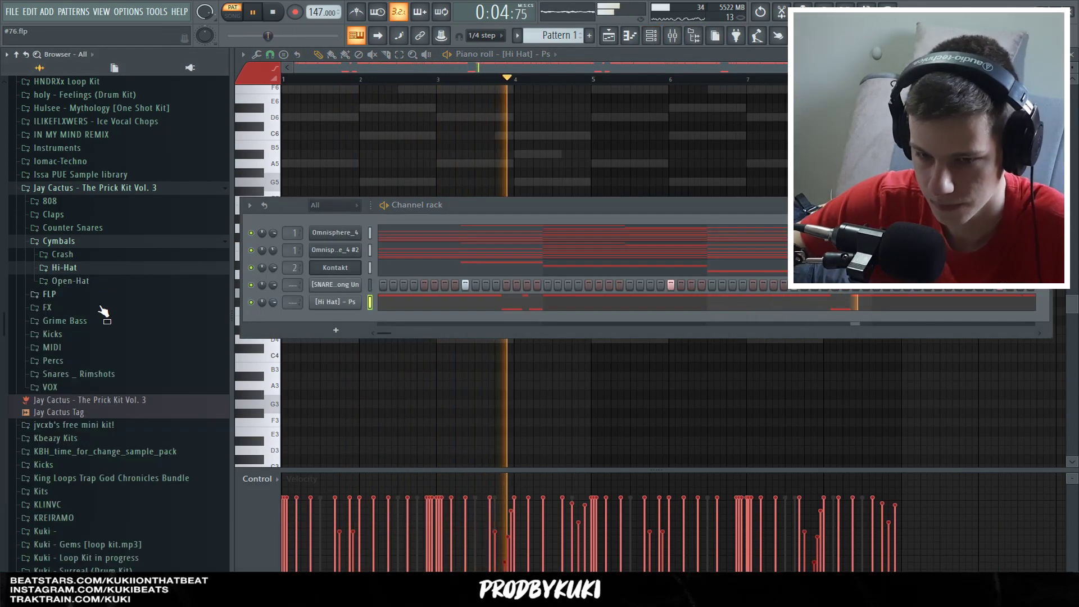
left_click(96, 241)
left_click(90, 202)
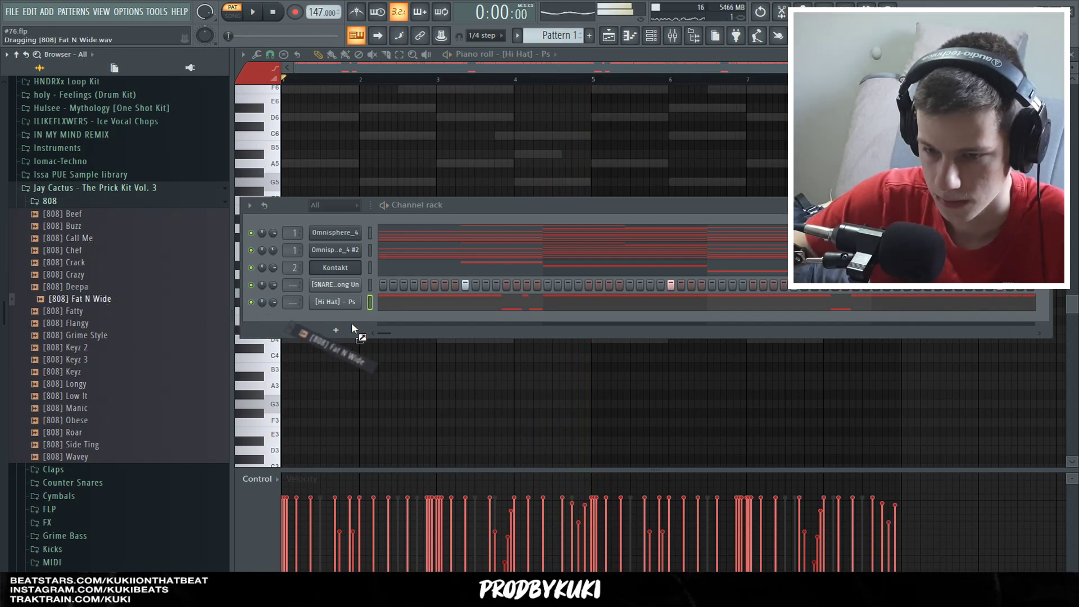
left_click_drag(352, 328, 352, 328)
Step: Open the Fat N Wide channel in the piano roll and draw a one-bar D5 note at the start of bar 1
key("F6")
scroll(320, 337, "up", 3)
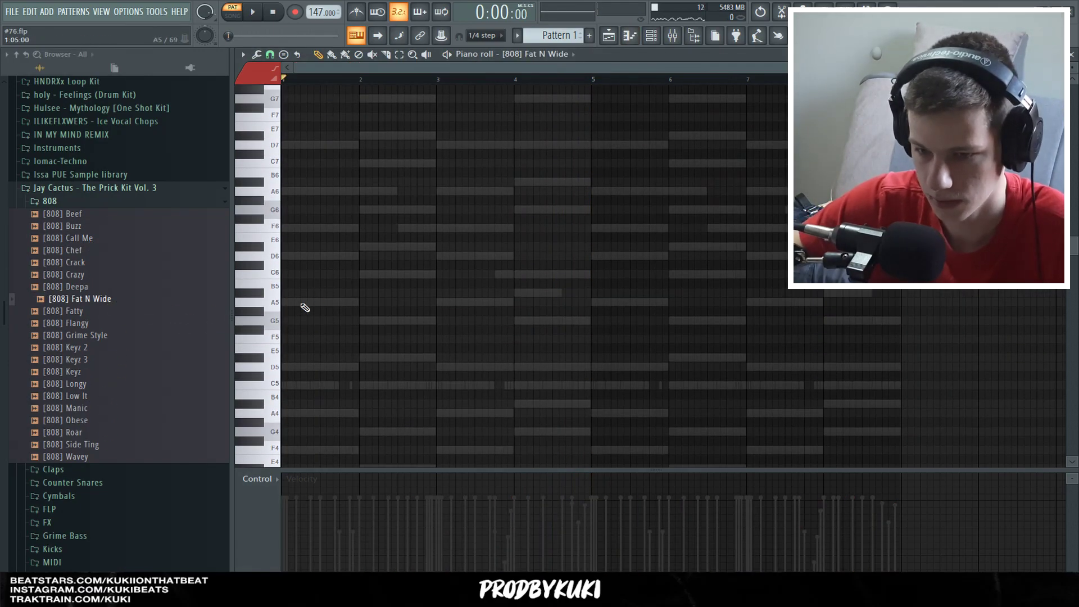
scroll(303, 252, "down", 6)
left_click(246, 203)
key("space")
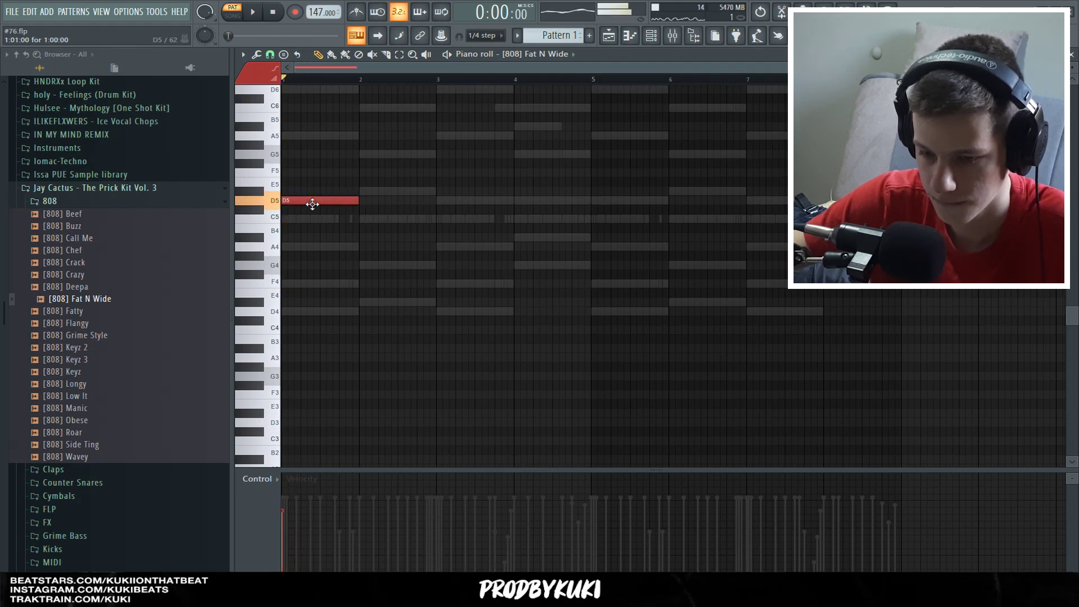
left_click(656, 40)
left_click(393, 318)
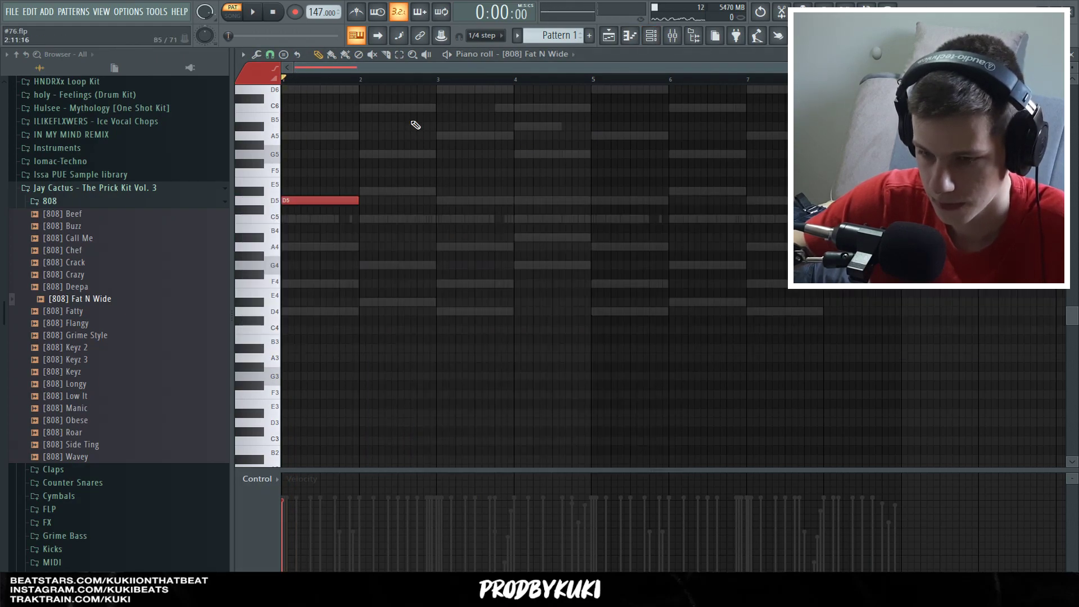
Step: Play the pattern with the 808 and add a second one-bar D5 note at the start of bar 3
key("space")
scroll(308, 151, "up", 1)
scroll(337, 194, "up", 2)
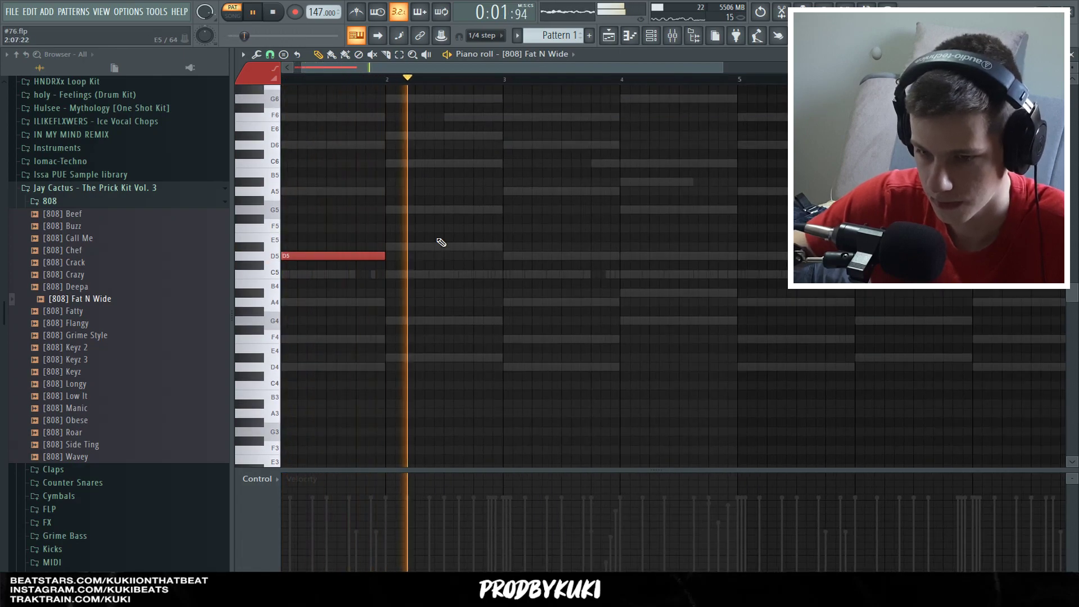
scroll(432, 243, "down", 2)
scroll(339, 210, "up", 2)
key("space")
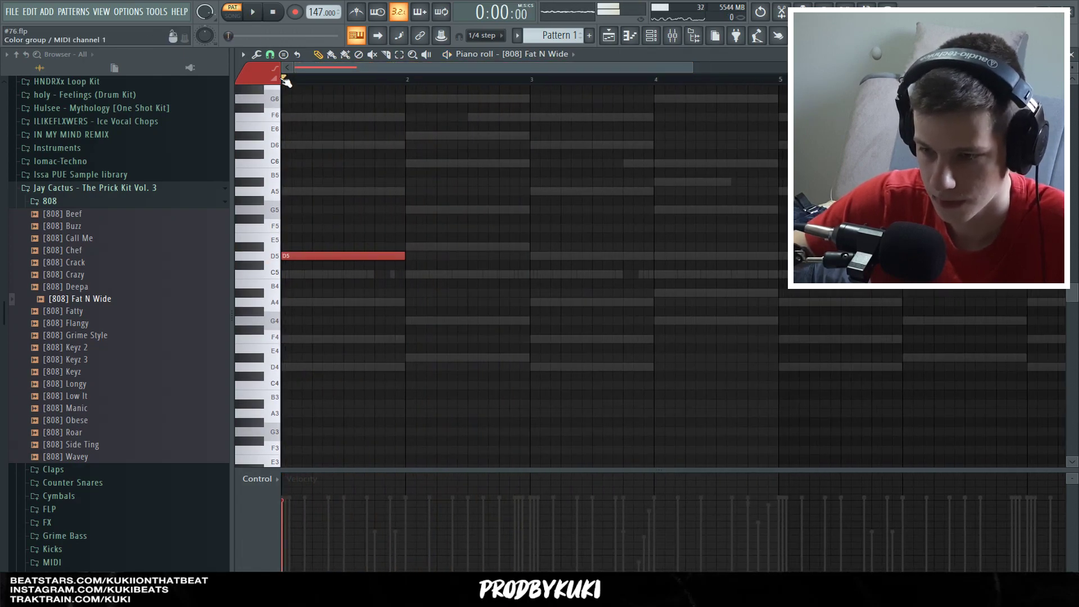
key("space")
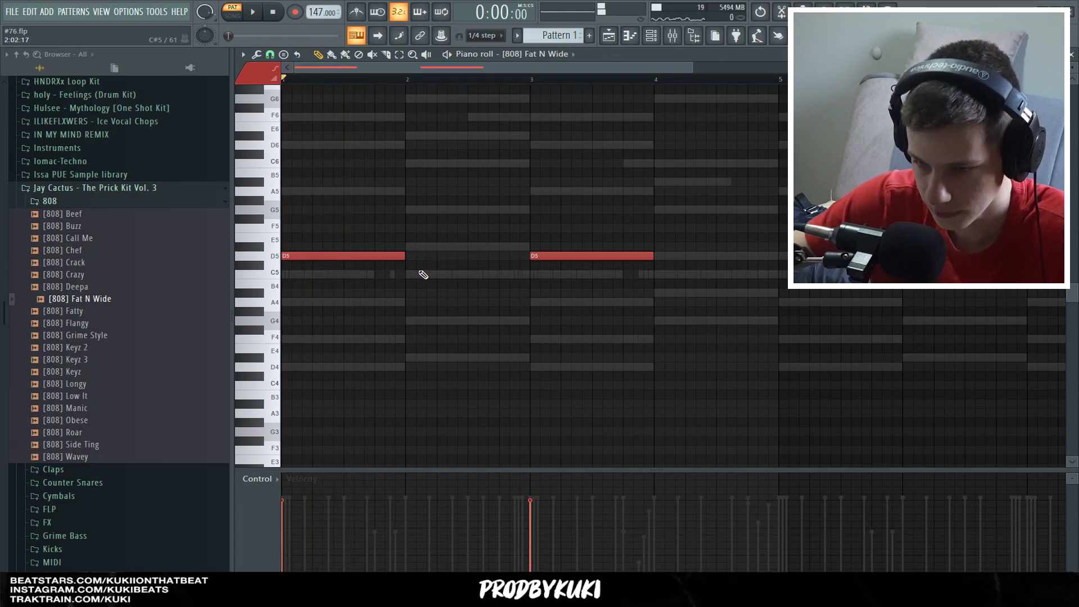
key("space")
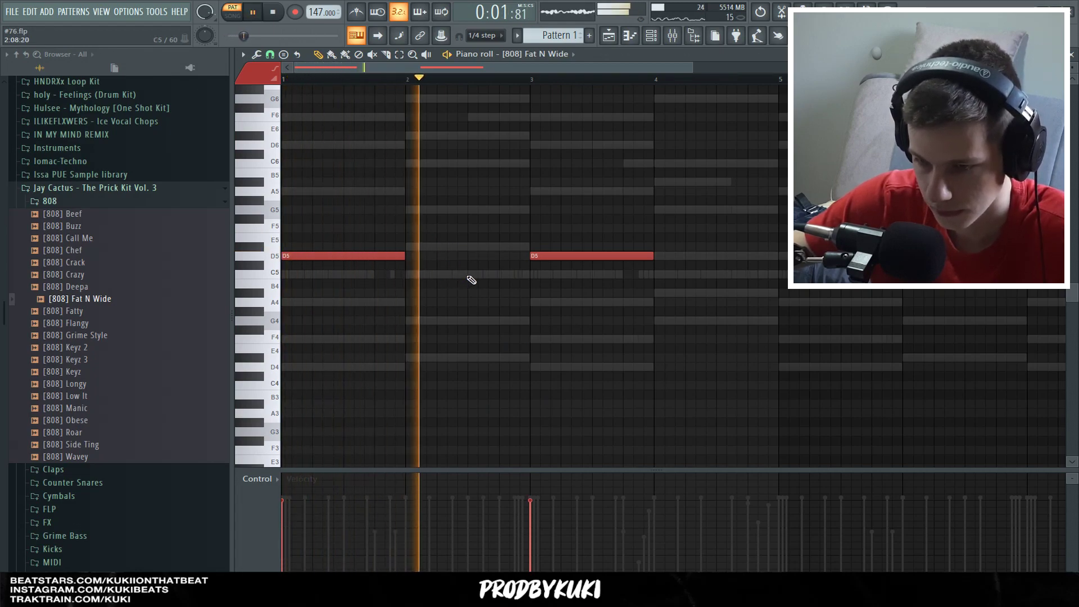
Step: Draw C5 notes on the third and fourth beats of bar 2 and a C6 note above the fourth-beat one
left_click(469, 276)
key("space")
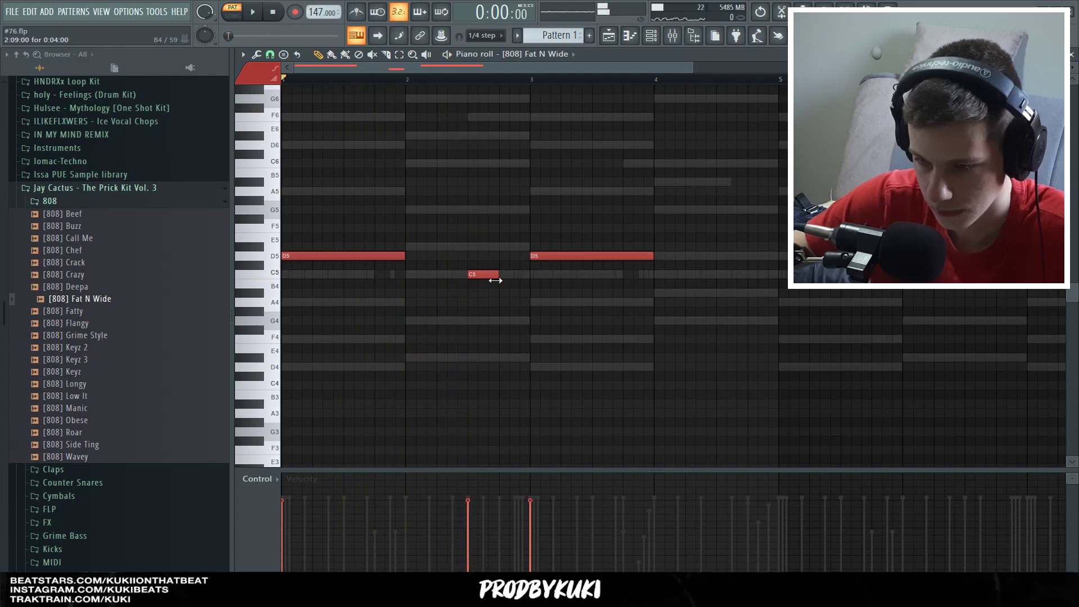
scroll(507, 243, "down", 1)
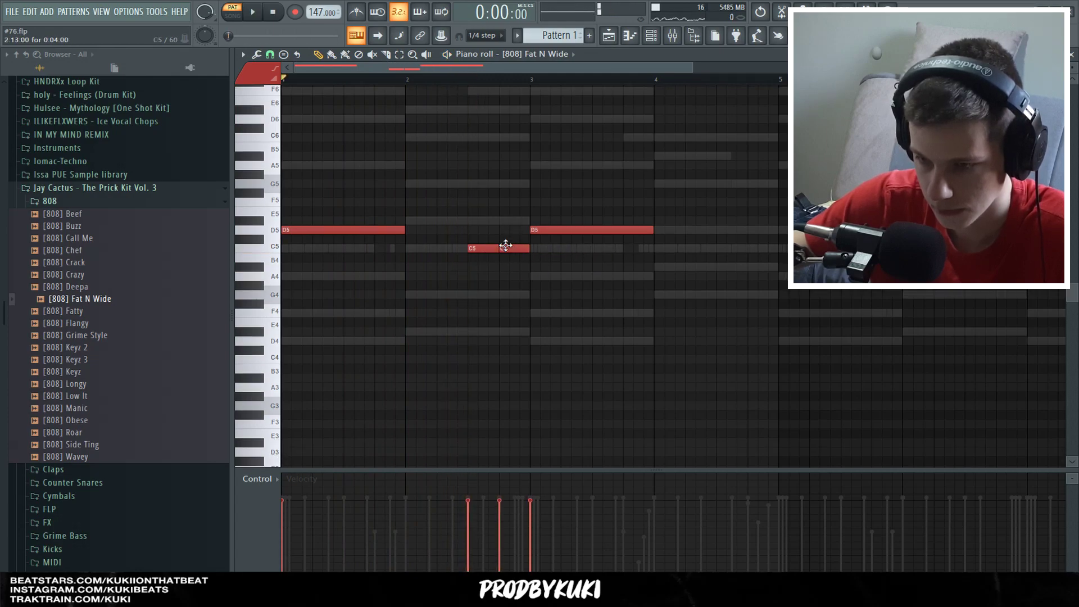
scroll(513, 229, "up", 3)
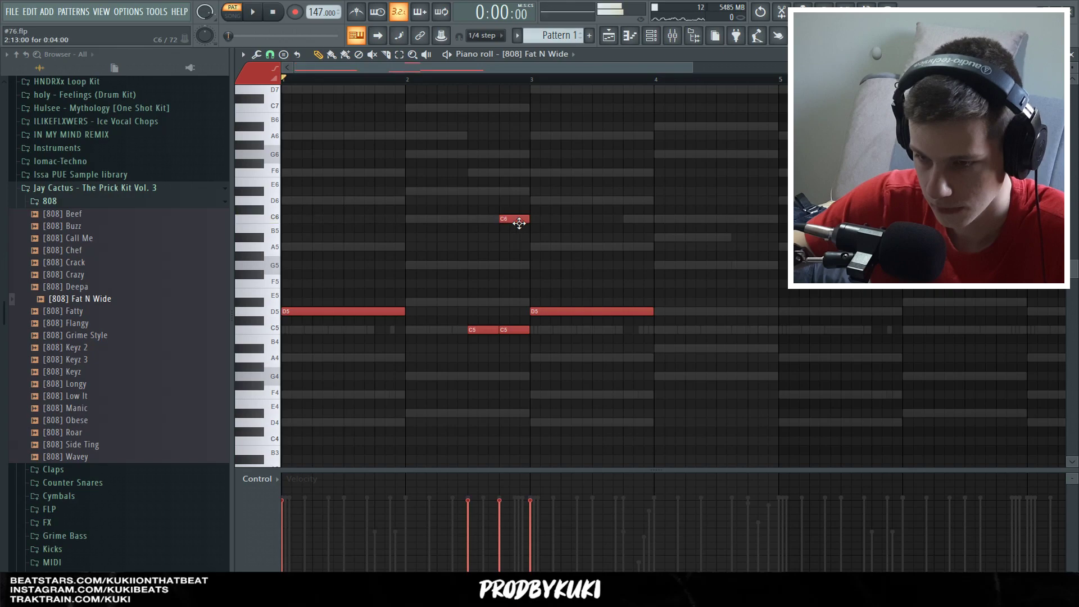
Step: Turn the C6 note in bar 2 into a slide note and add an A#5 slide note half a beat after it
scroll(526, 236, "up", 3)
double_click(489, 219)
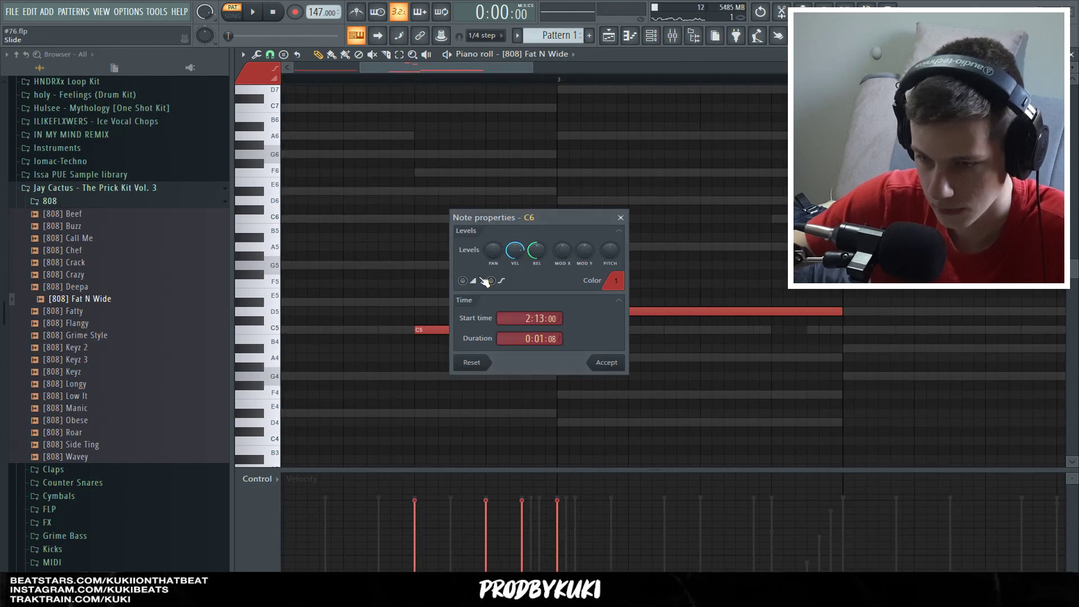
left_click(606, 362)
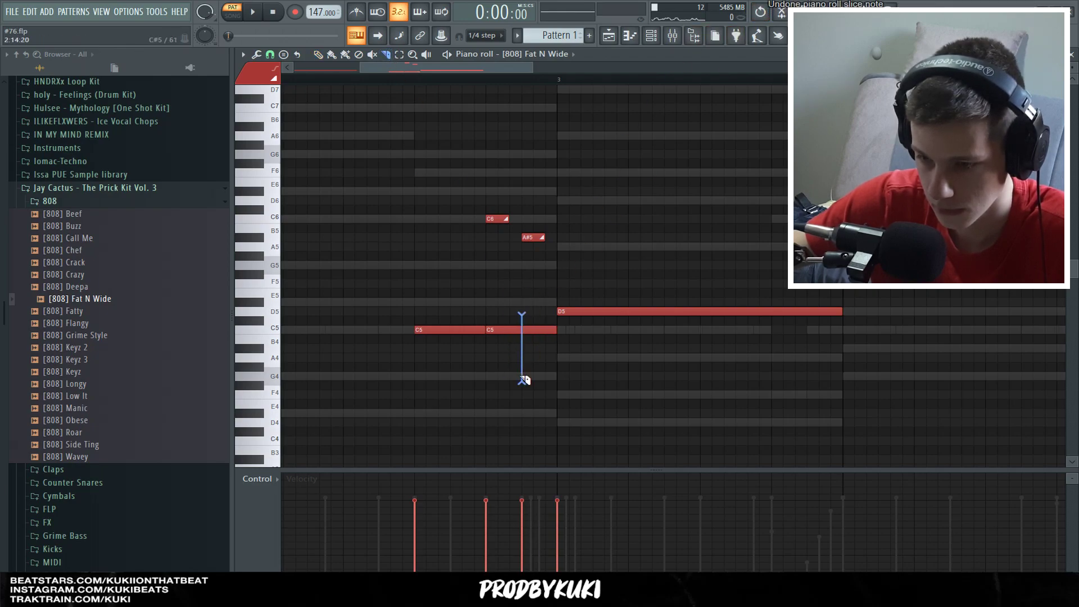
Step: Slice the last C5 note of bar 2 beneath the second slide, and raise both slide notes an octave to C7 and A#6
left_click_drag(523, 381, 522, 380)
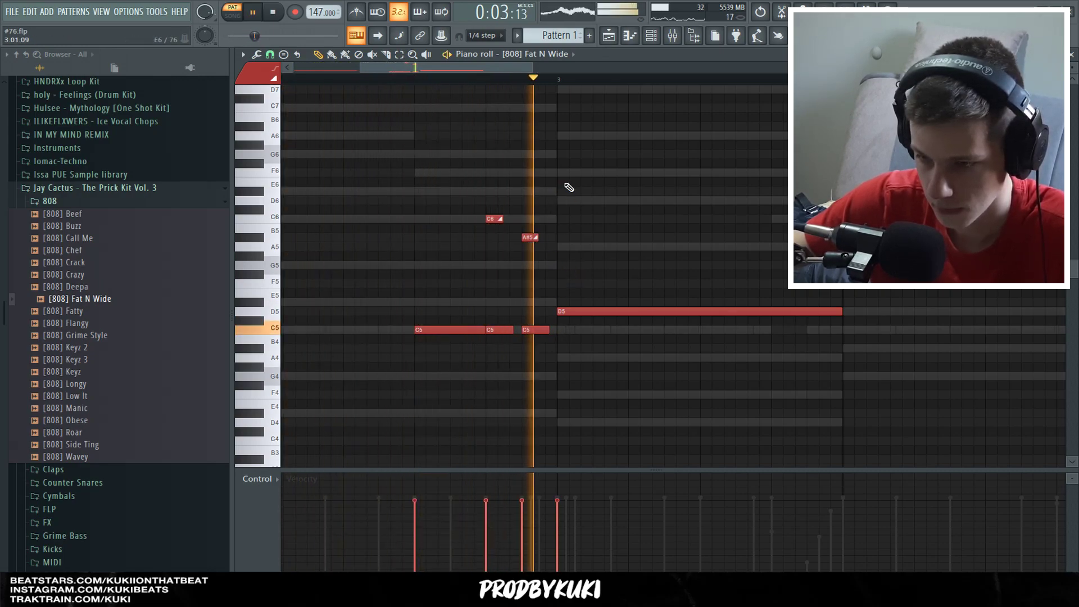
scroll(569, 184, "down", 2)
key("space")
scroll(528, 216, "up", 4)
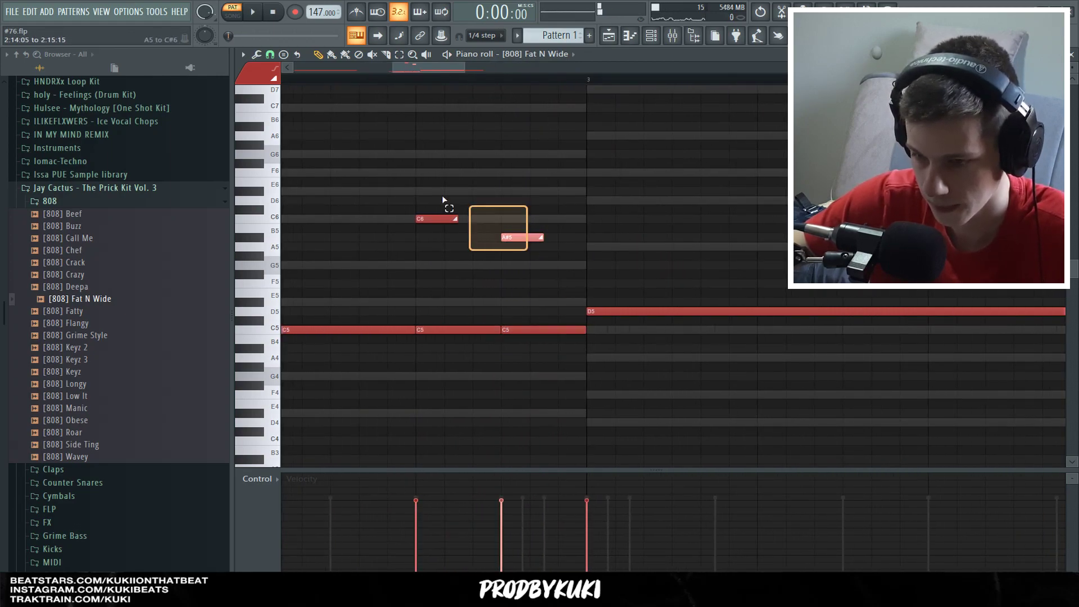
scroll(427, 160, "down", 3)
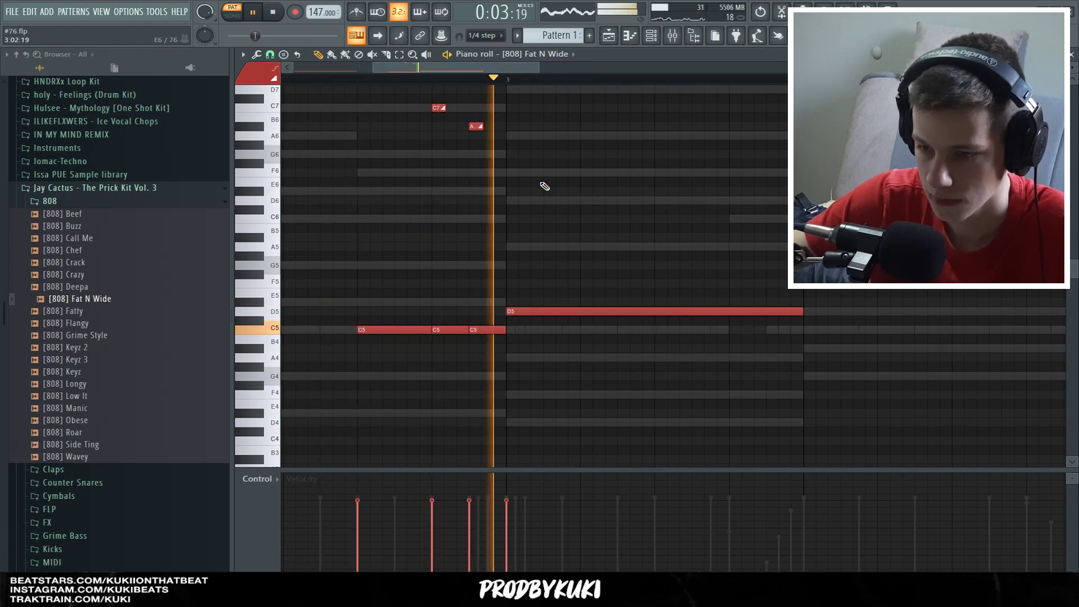
Step: Draw a G5 note from the second beat of bar 4, followed by two shorter G5 notes filling the bar
scroll(569, 276, "down", 3)
scroll(646, 310, "up", 3)
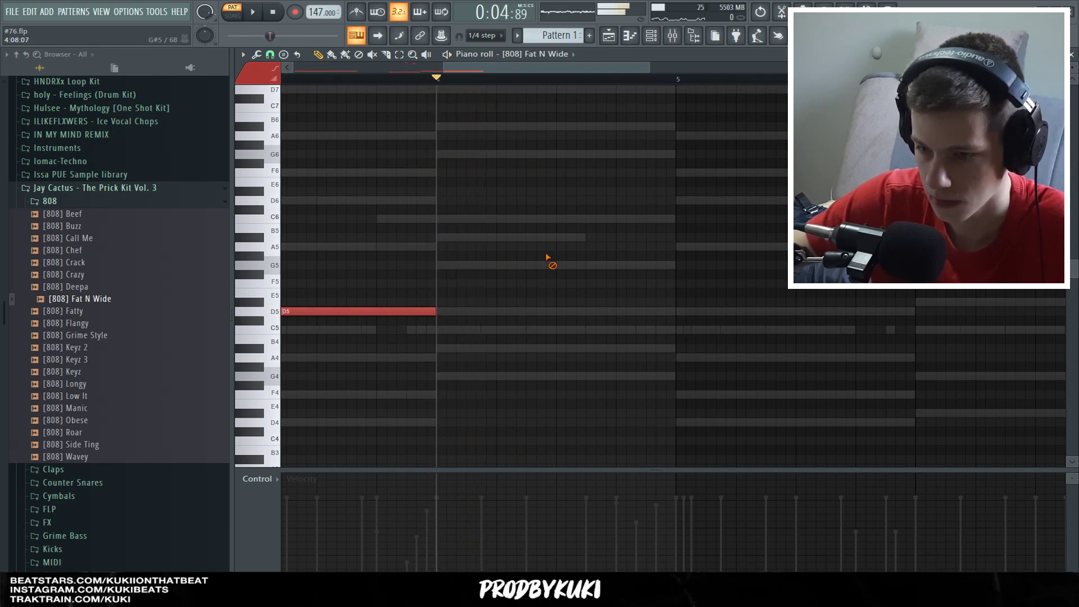
left_click_drag(735, 266, 781, 273)
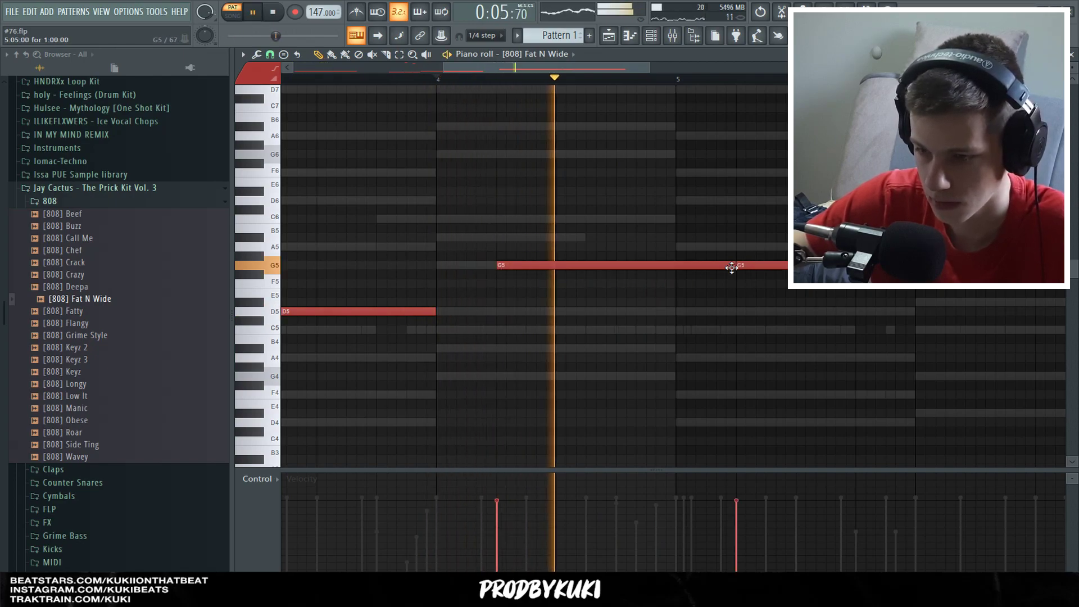
left_click_drag(598, 278, 589, 277)
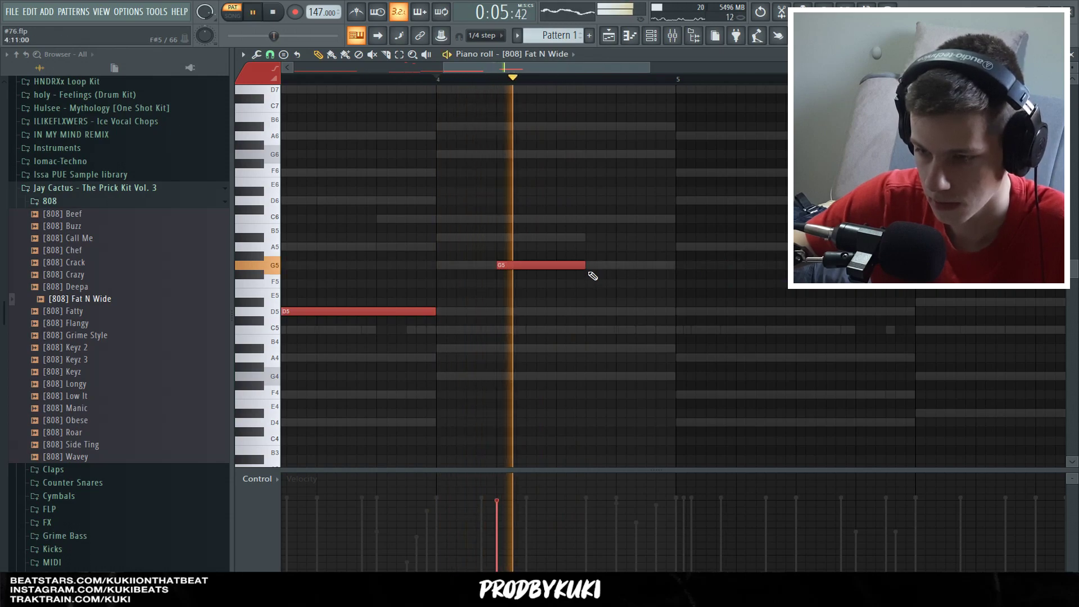
key("space")
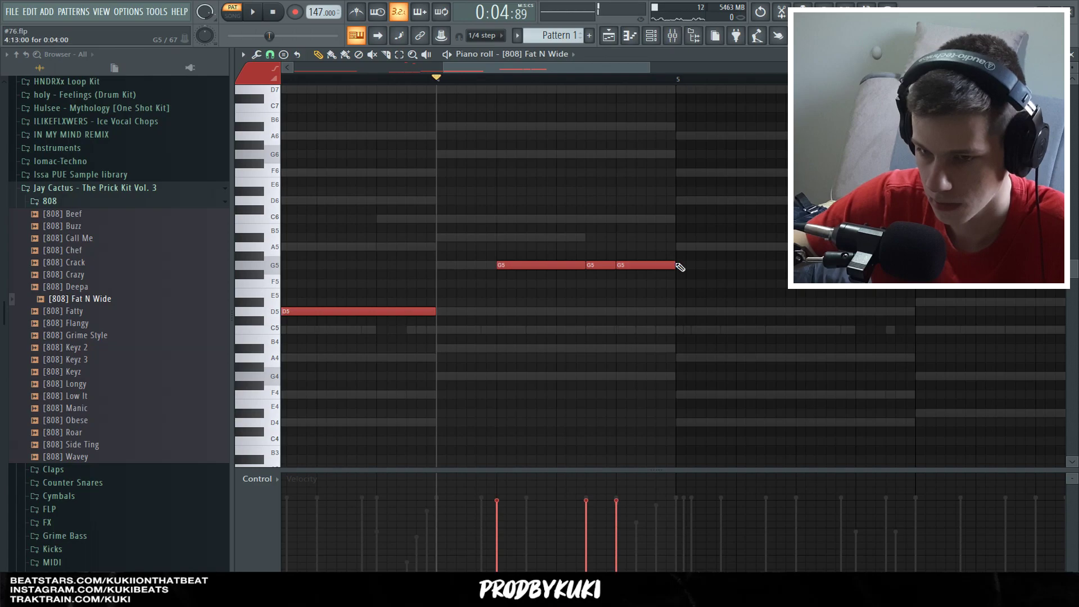
Step: Add a short G6 slide note above the last G5 note of bar 4 and play the passage
scroll(679, 268, "up", 2)
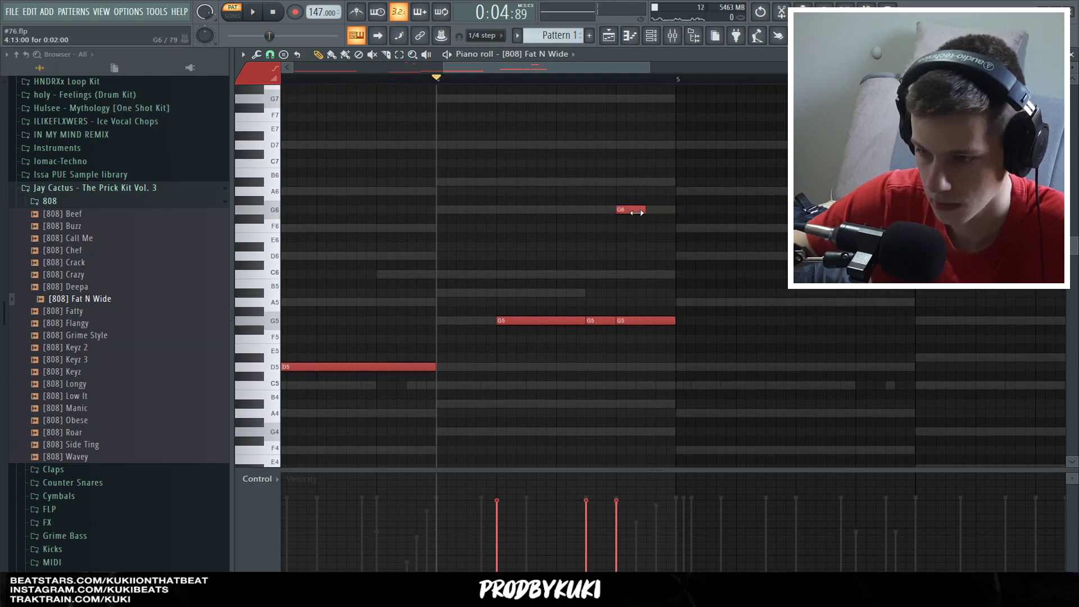
double_click(627, 212)
left_click(626, 215)
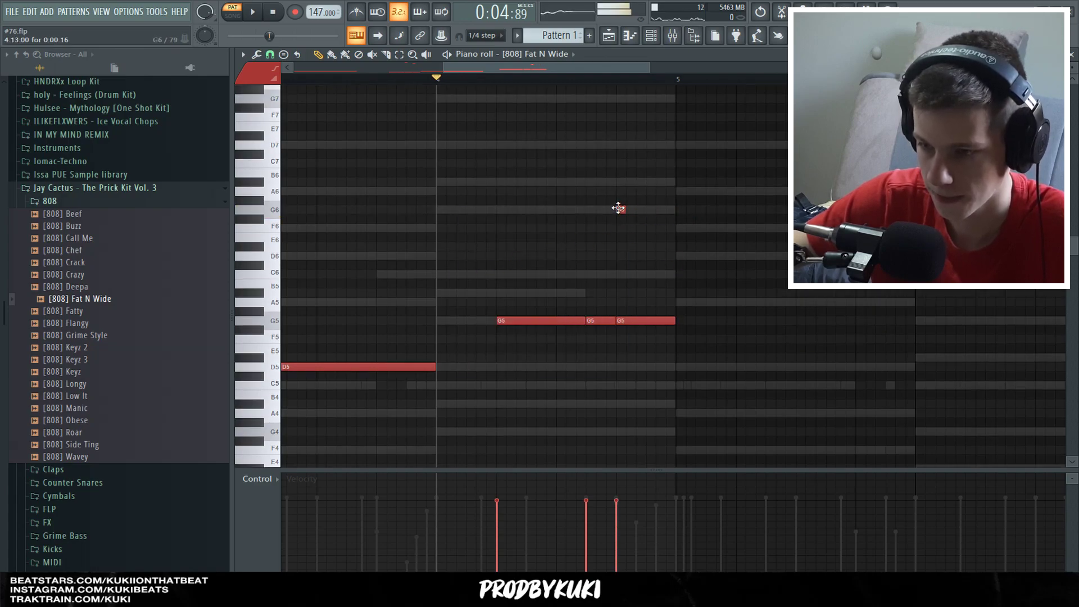
double_click(618, 208)
left_click(608, 364)
key("space")
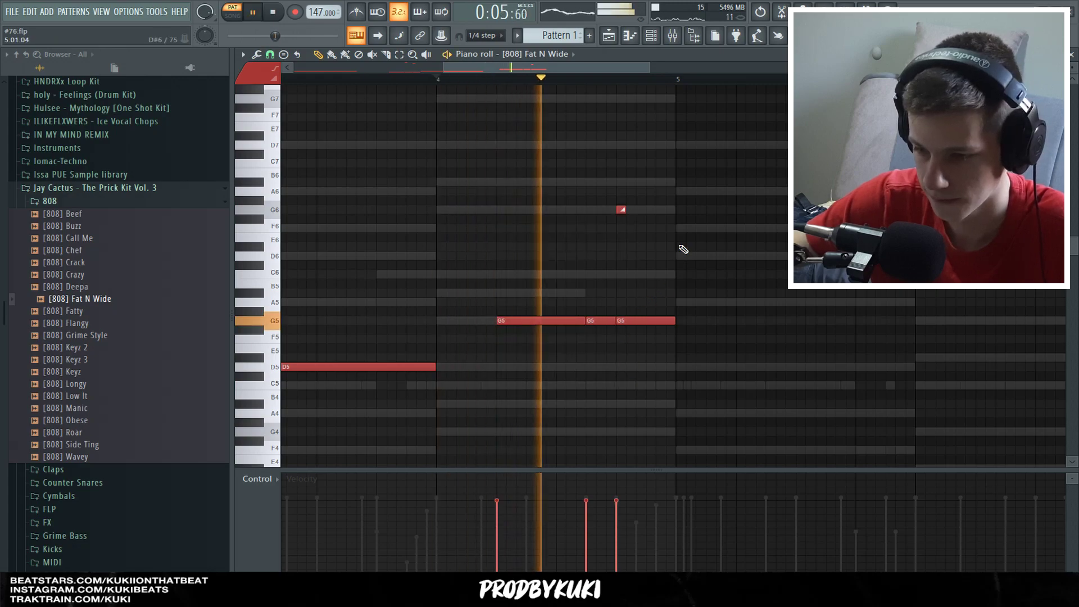
Step: Slice the last G5 note of bar 4 in half and add a C6 slide note above its second half
key("space")
scroll(675, 247, "down", 2)
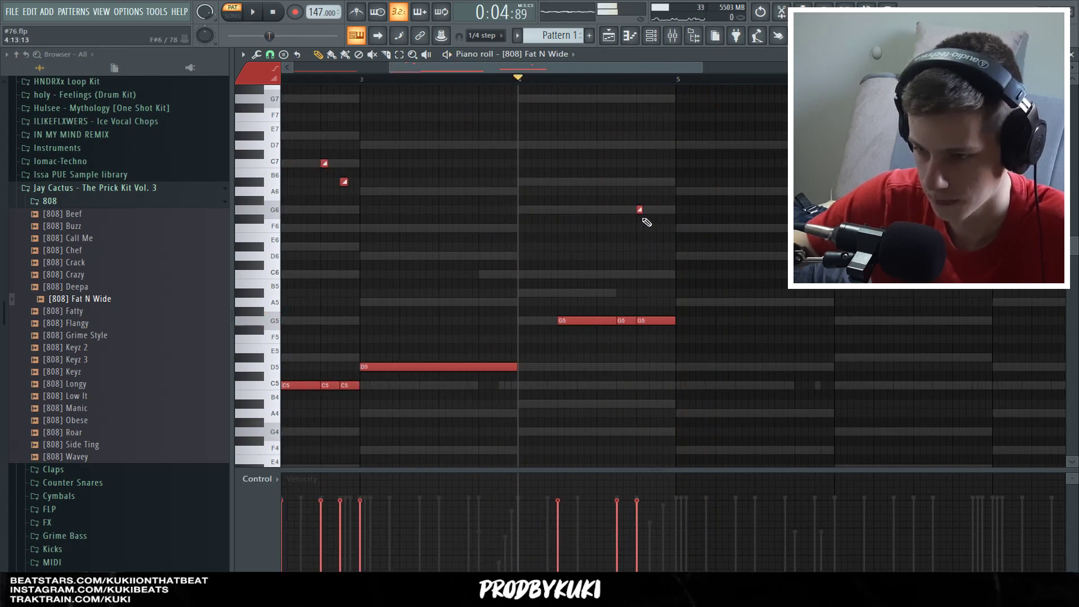
left_click_drag(673, 308, 674, 334)
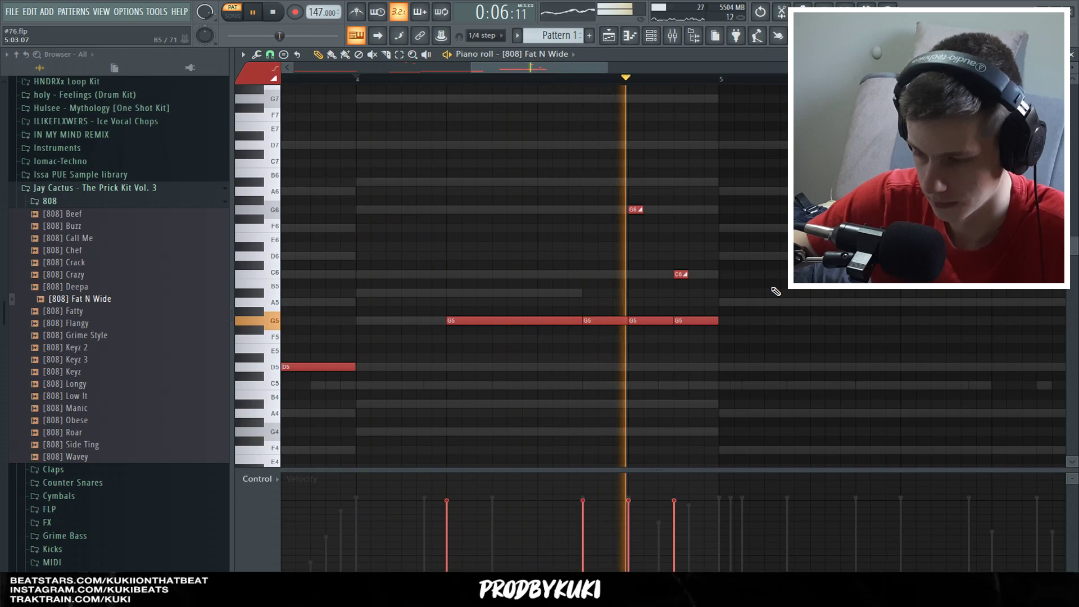
Step: Duplicate the four-bar 808 line into bars 5 to 8 and play it from the start
scroll(773, 295, "down", 3)
key("space")
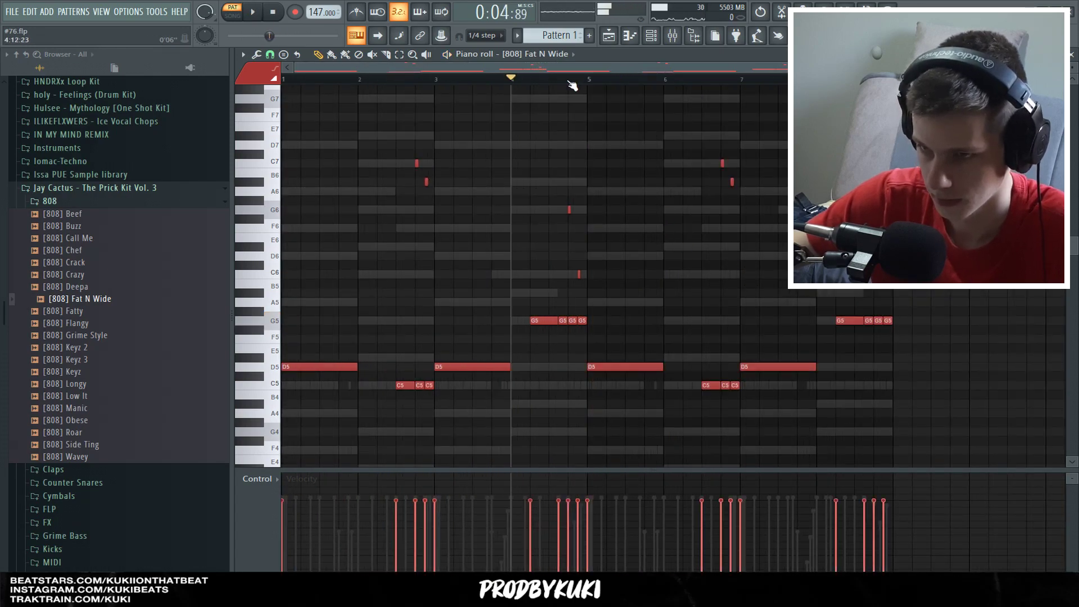
scroll(340, 224, "up", 3)
key("space")
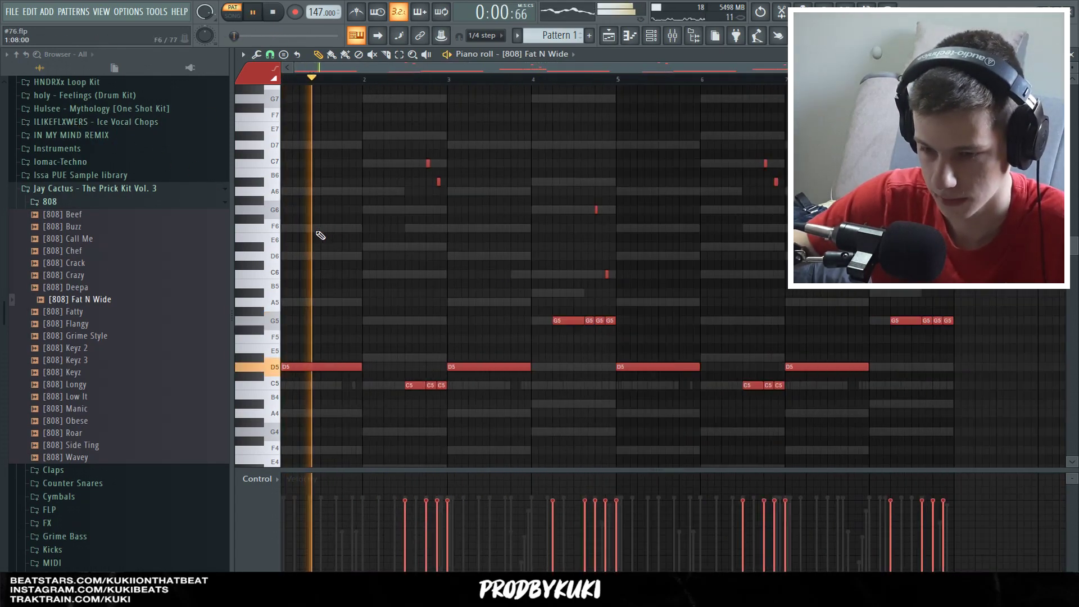
scroll(343, 244, "up", 2)
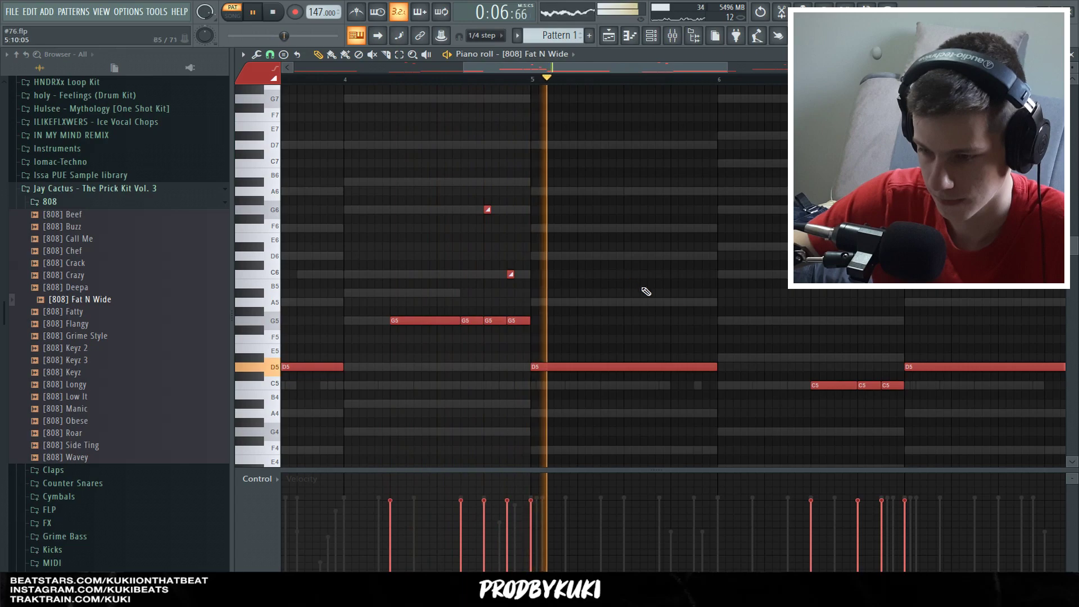
key("space")
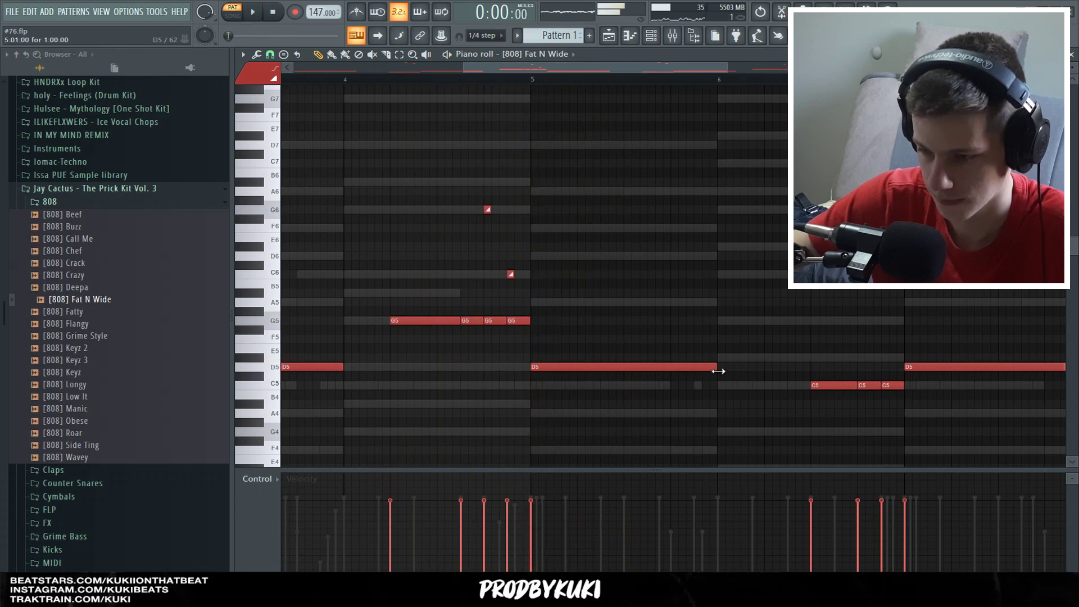
Step: Rework bars 5 and 6 with two half-bar D5 notes, five C5 notes and descending G7, D#7, C7 and A#6 slides, playing from bar 5
left_click(532, 79)
key("space")
key("space")
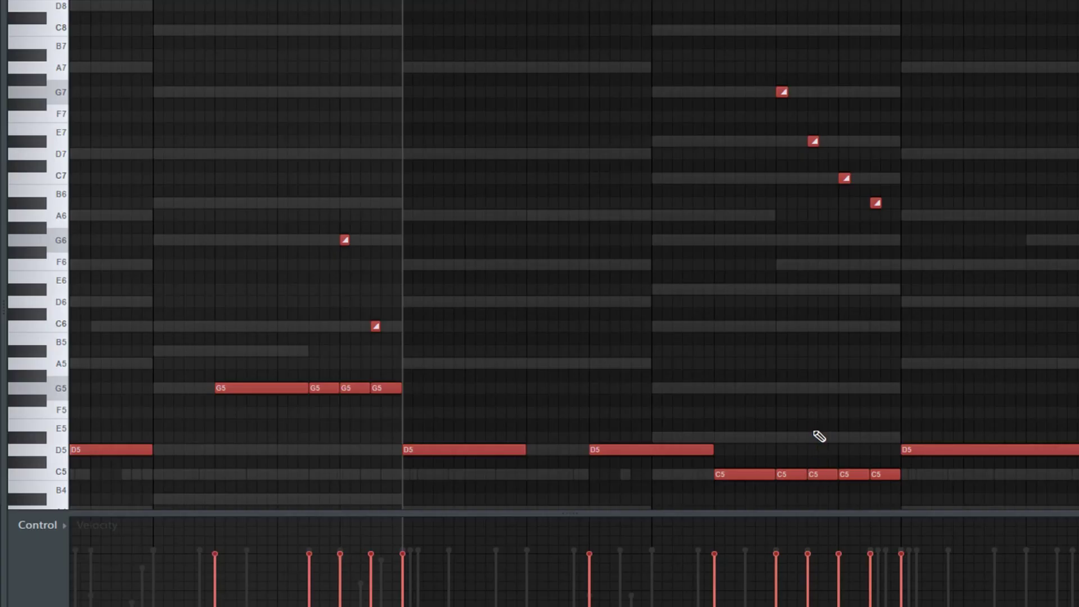
key("space")
scroll(819, 436, "up", 2)
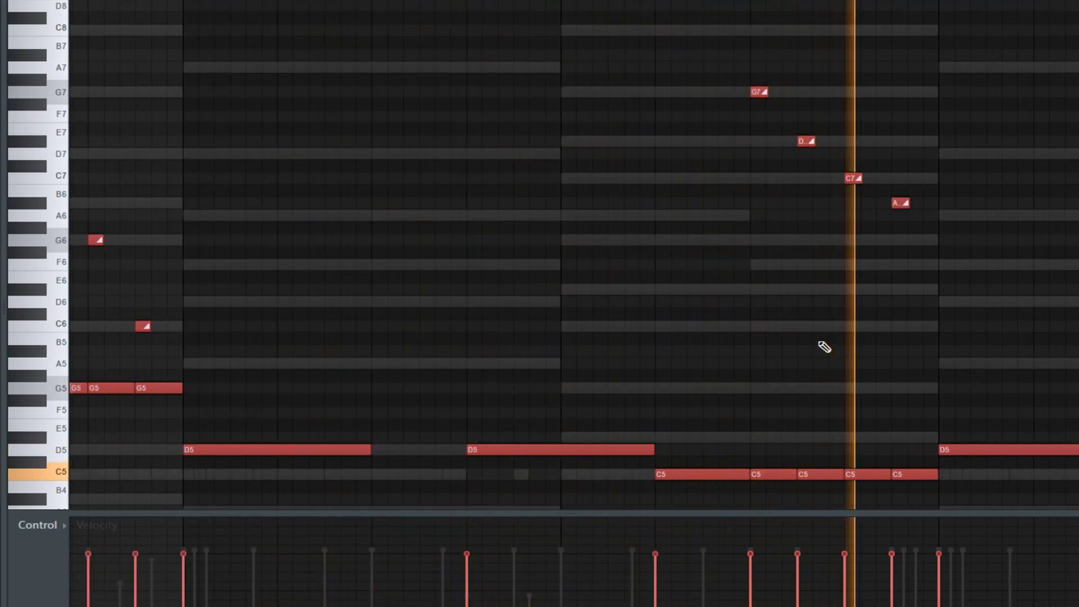
scroll(821, 347, "down", 3)
scroll(774, 379, "up", 3)
key("space")
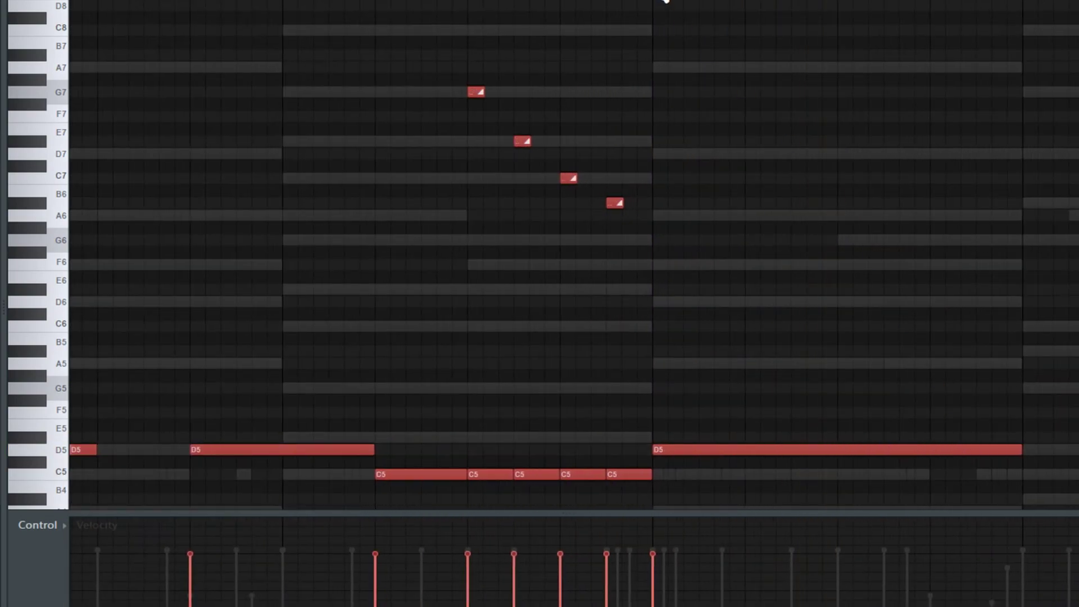
Step: Add a D5 note on the last beat of bar 7 and a G5 note at the start of bar 8
scroll(883, 281, "down", 3)
key("space")
scroll(895, 457, "up", 4)
key("space")
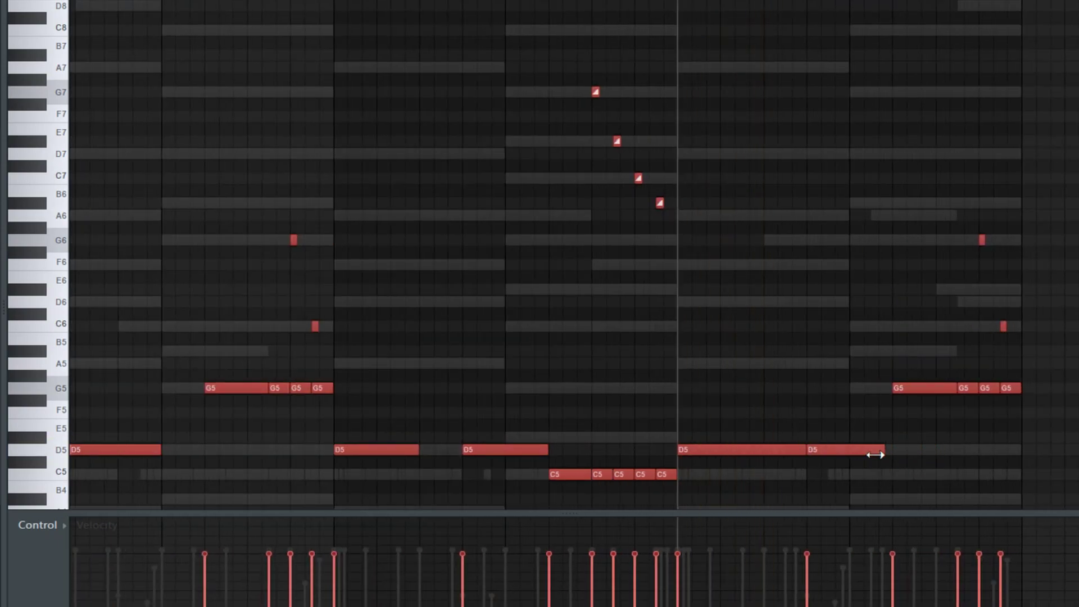
left_click(849, 389)
key("space")
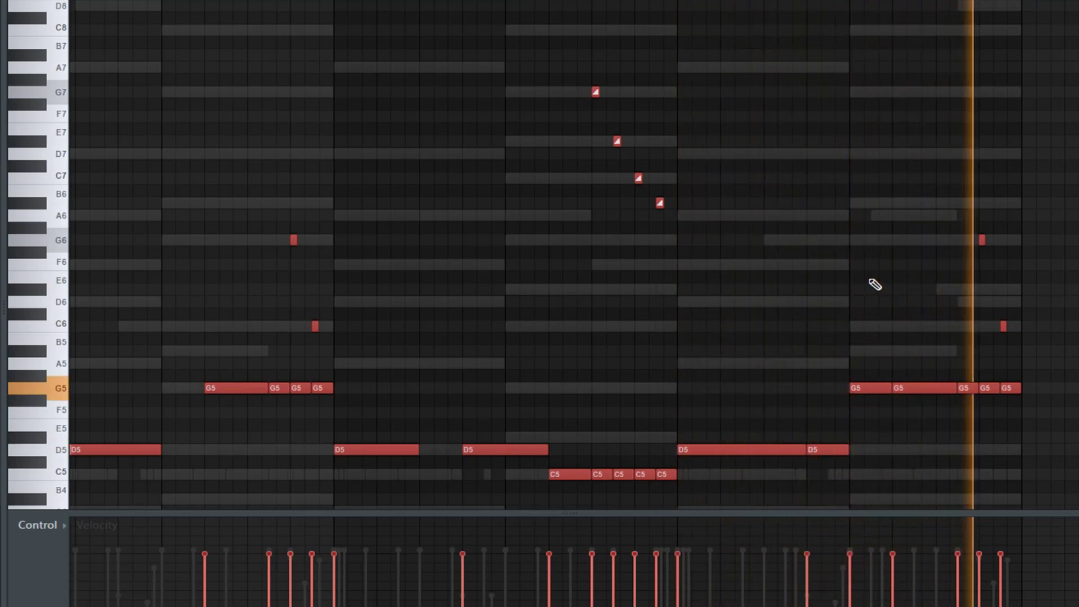
Step: Delete the second G5 note in bar 8, leaving a gap after the first one, and play from bar 7
key("space")
right_click(892, 389)
key("space")
mouse_move(895, 393)
left_mouse_down()
mouse_move(957, 397)
mouse_move(897, 393)
left_mouse_up()
key("space")
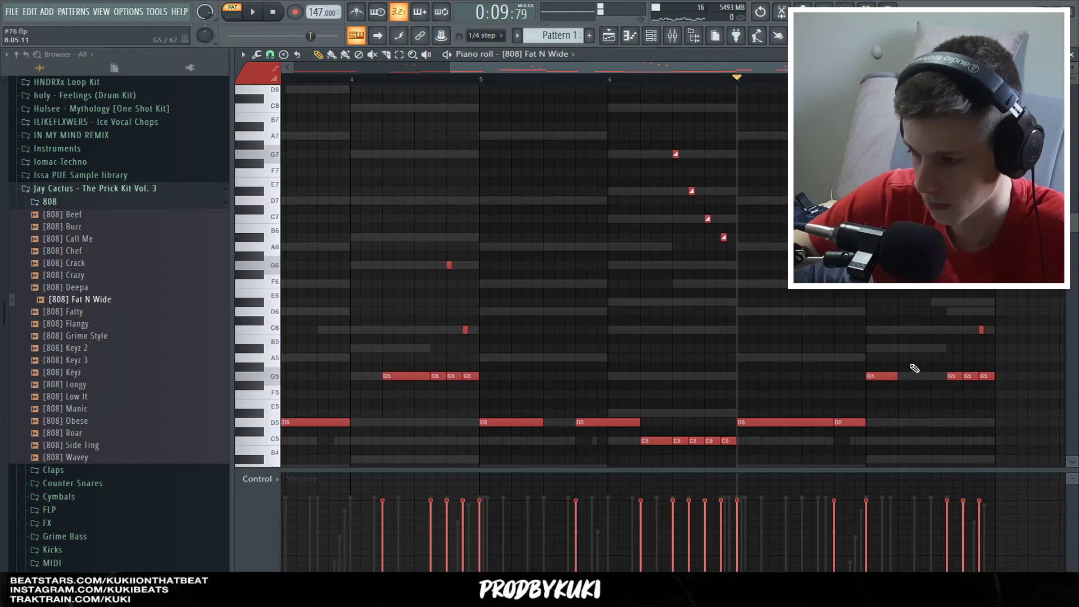
Step: Fill the gap in bar 8 with three short G6 notes followed by a D#6 note
scroll(914, 368, "up", 4)
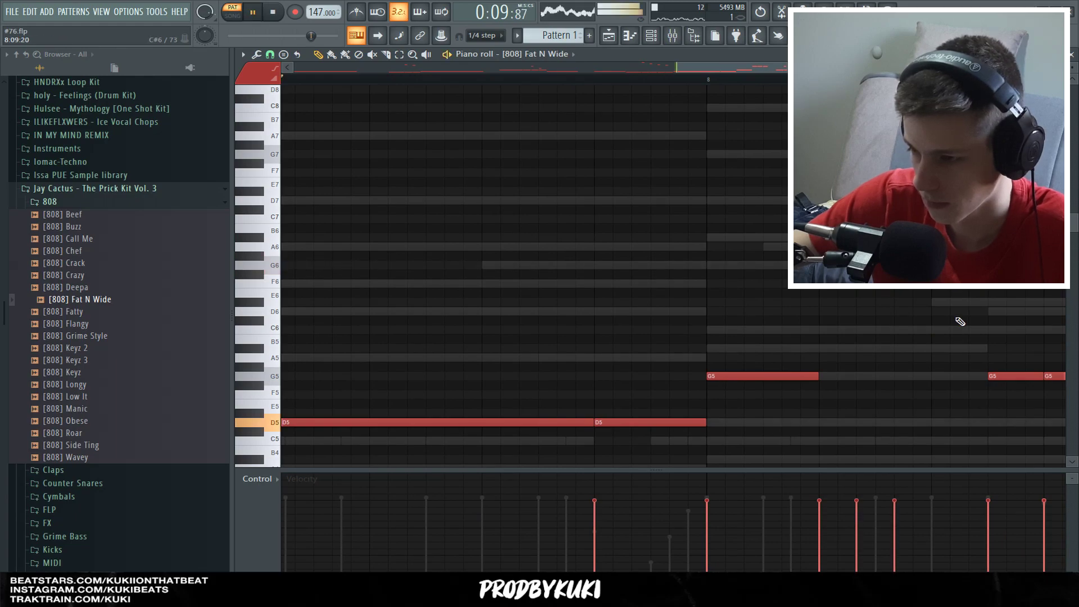
scroll(960, 321, "down", 3)
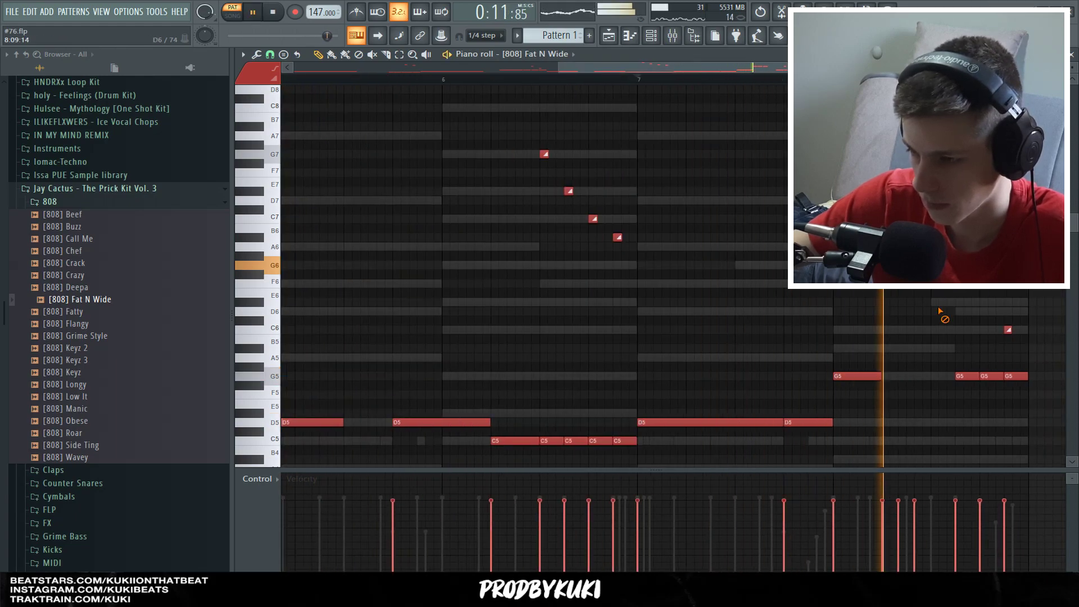
key("space")
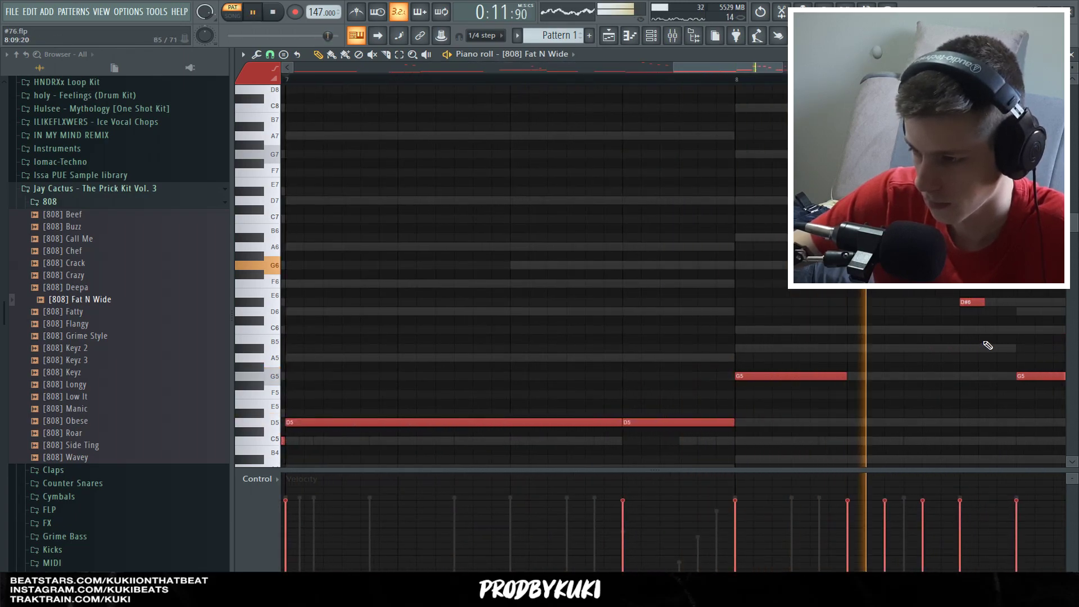
Step: Play the whole eight-bar pattern and check the complete 808 line with its slides
scroll(988, 345, "down", 6)
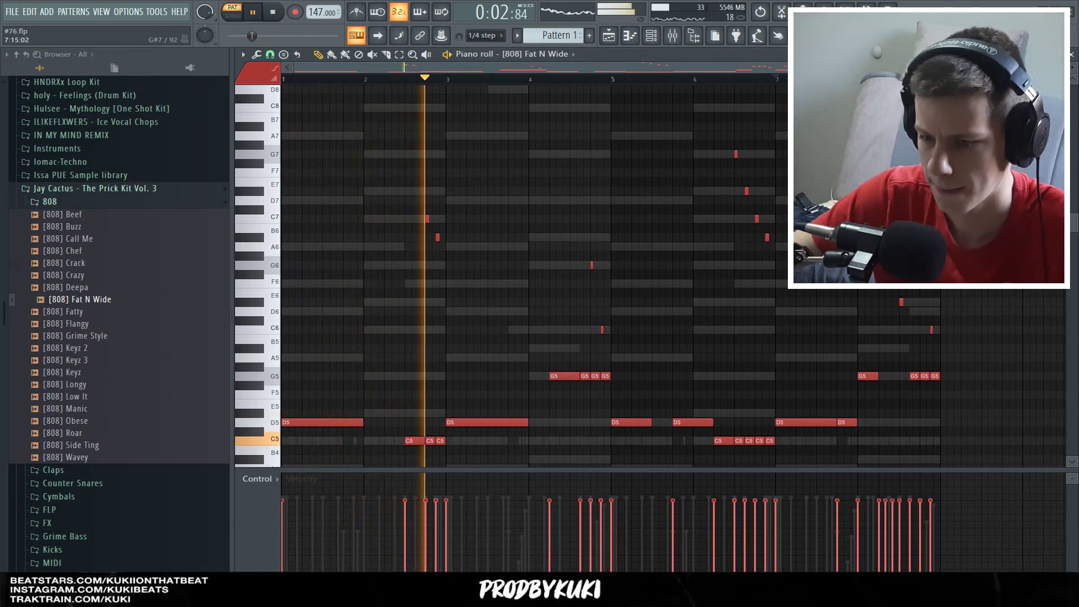
scroll(646, 217, "down", 2)
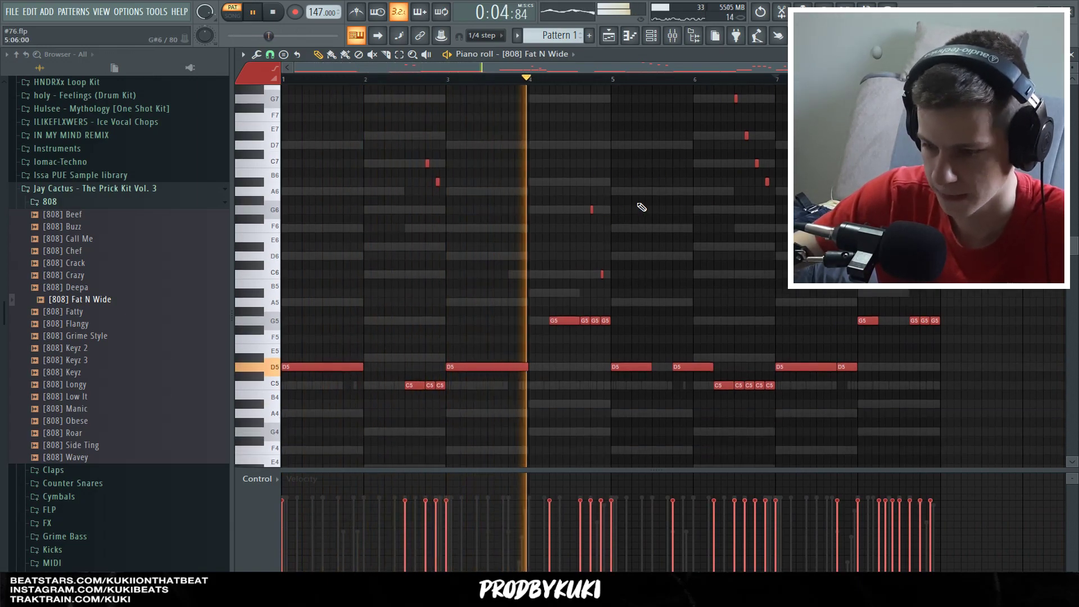
scroll(658, 207, "down", 1)
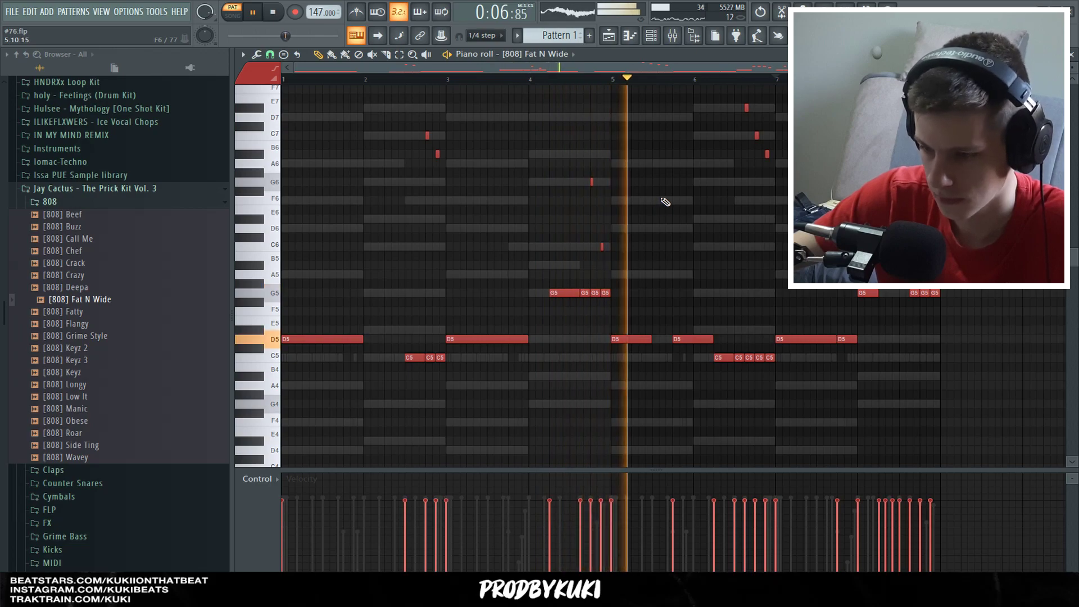
scroll(667, 205, "down", 1)
scroll(670, 225, "up", 2)
scroll(674, 245, "up", 2)
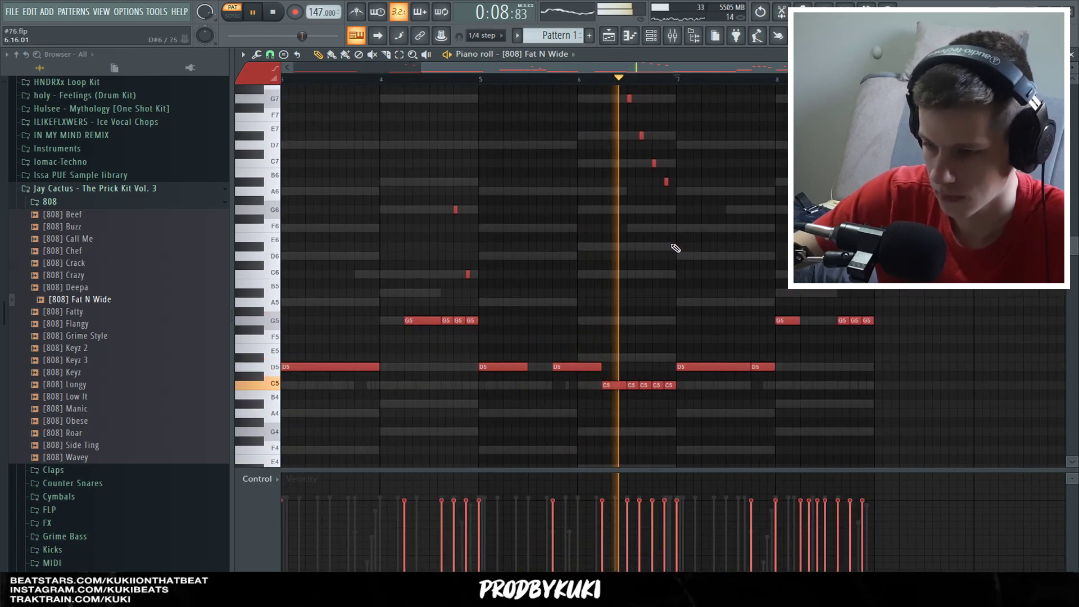
scroll(676, 250, "up", 3)
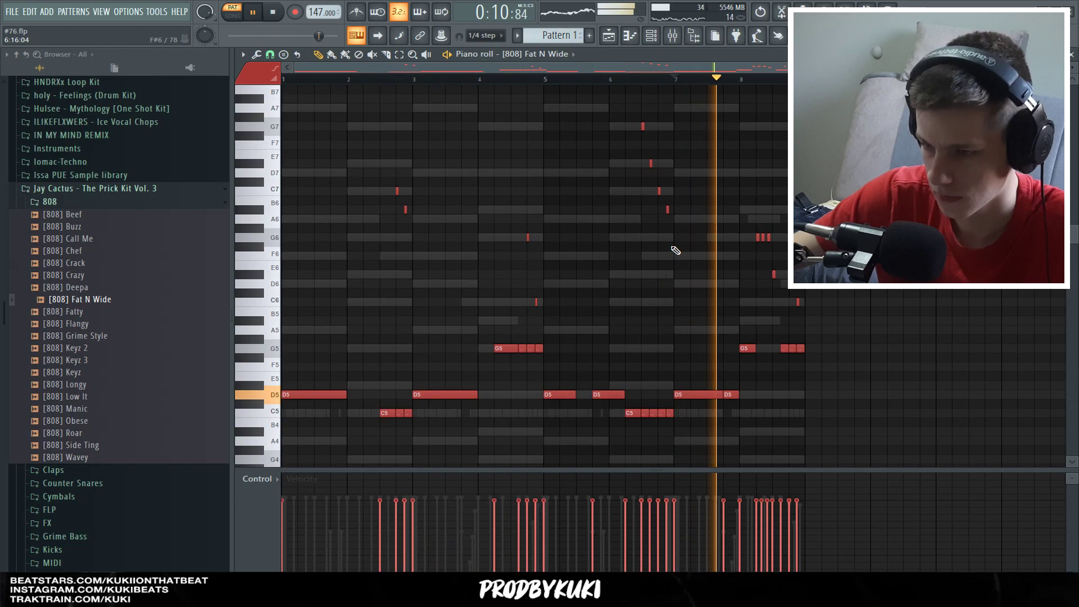
Step: Add the [KICK] - Angry sample from the Kicks folder as a new channel with a hit on step 1
scroll(677, 250, "down", 4)
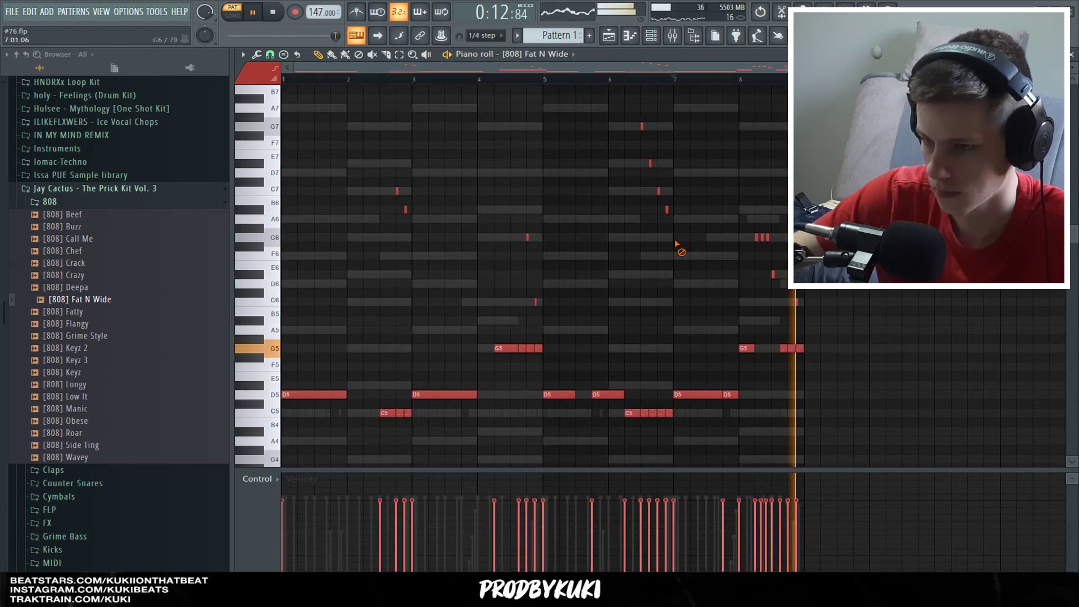
key("space")
key("F6")
left_click(99, 203)
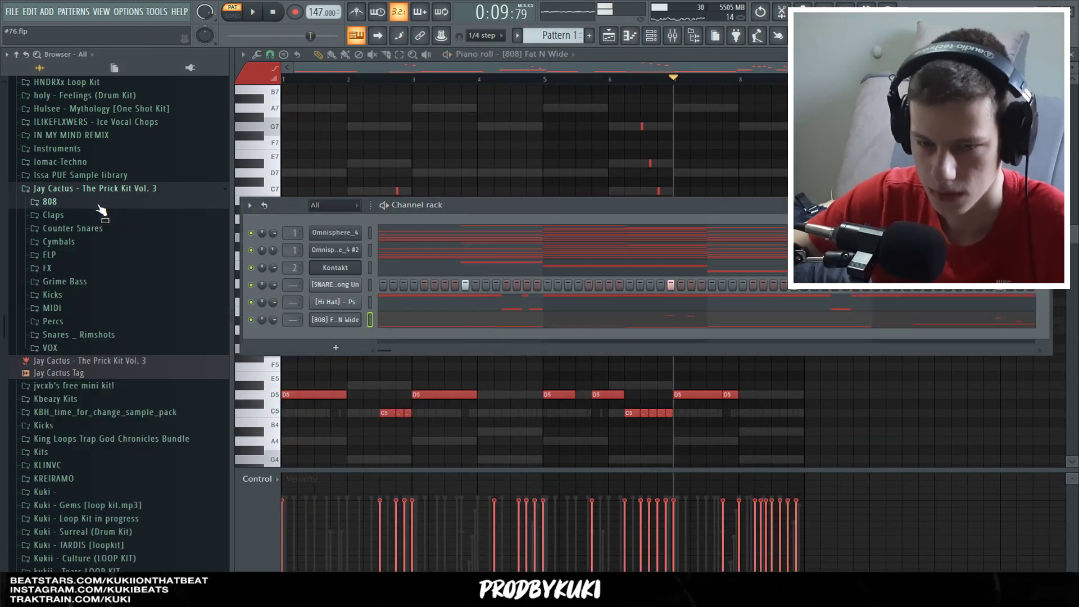
left_click(53, 295)
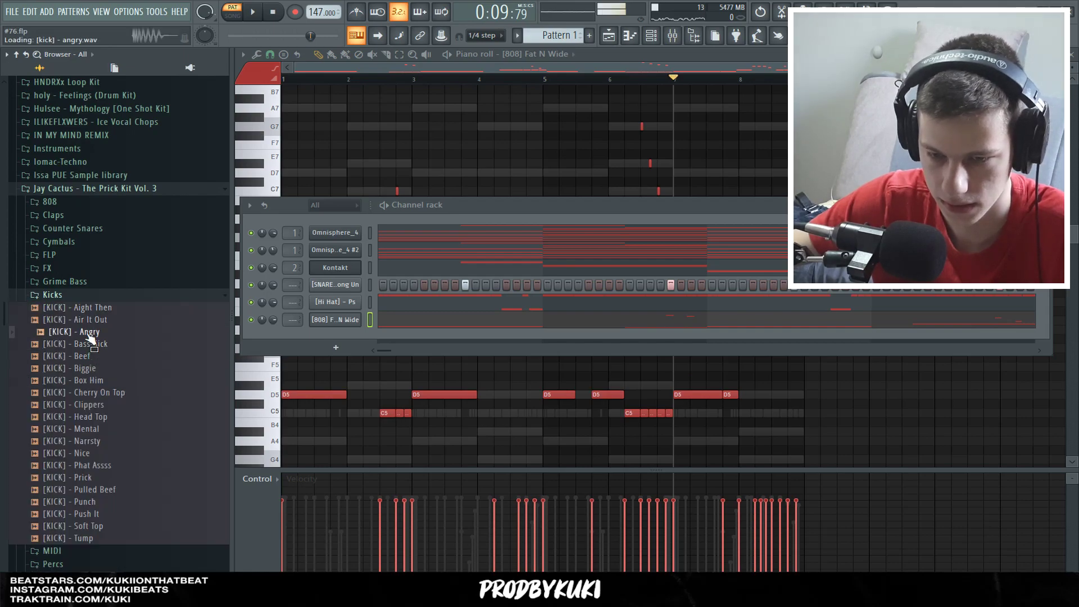
left_click_drag(96, 344, 387, 334)
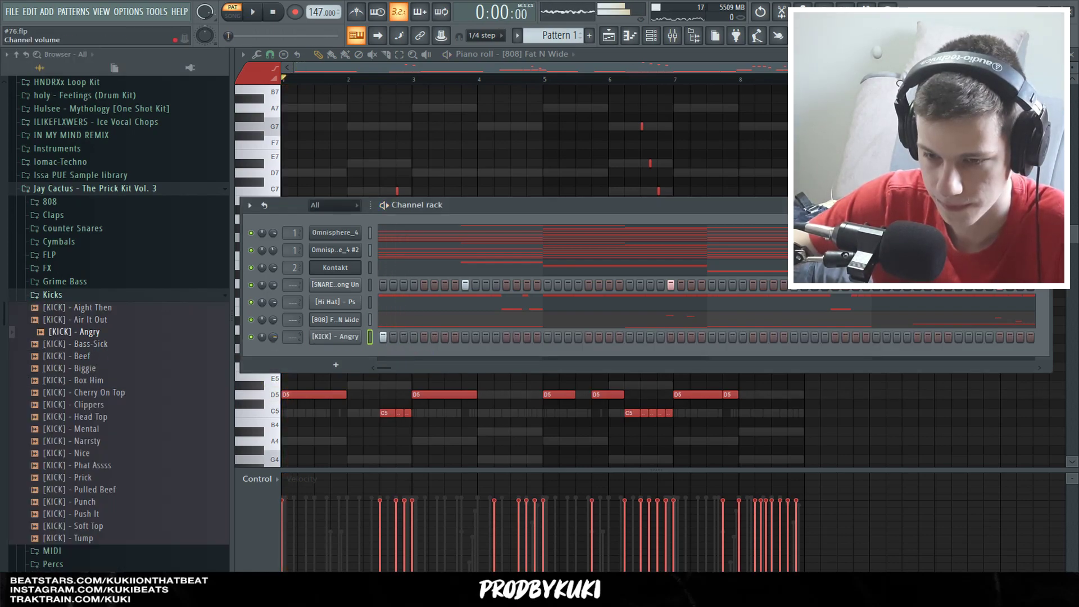
key("space")
Step: Replace the kick channel's sample with [KICK] - Nice and play the pattern with it
left_click_drag(97, 453, 103, 464)
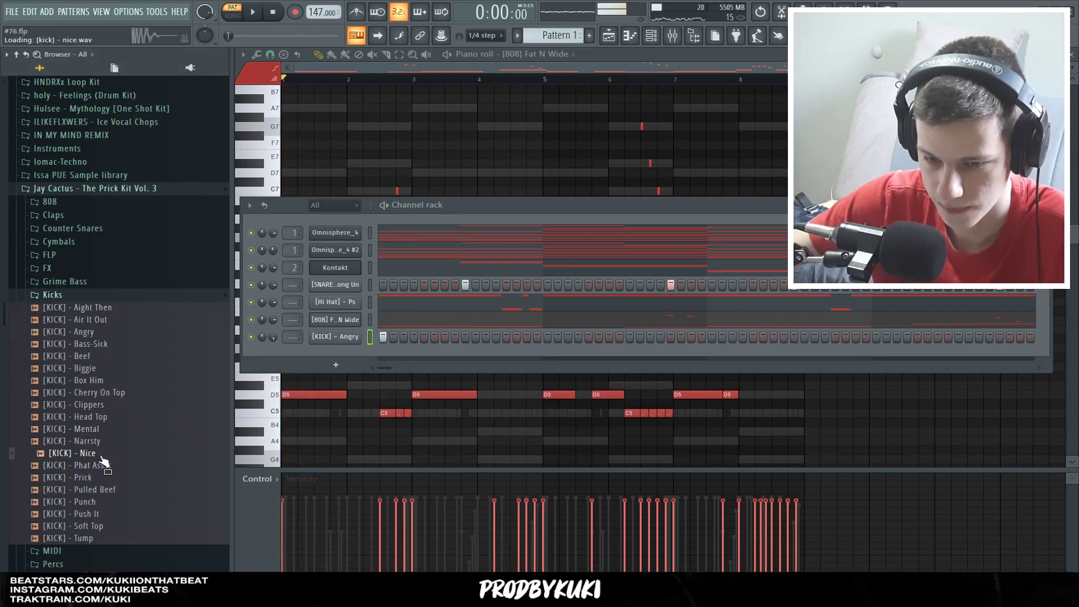
left_click_drag(344, 343, 337, 343)
key("space")
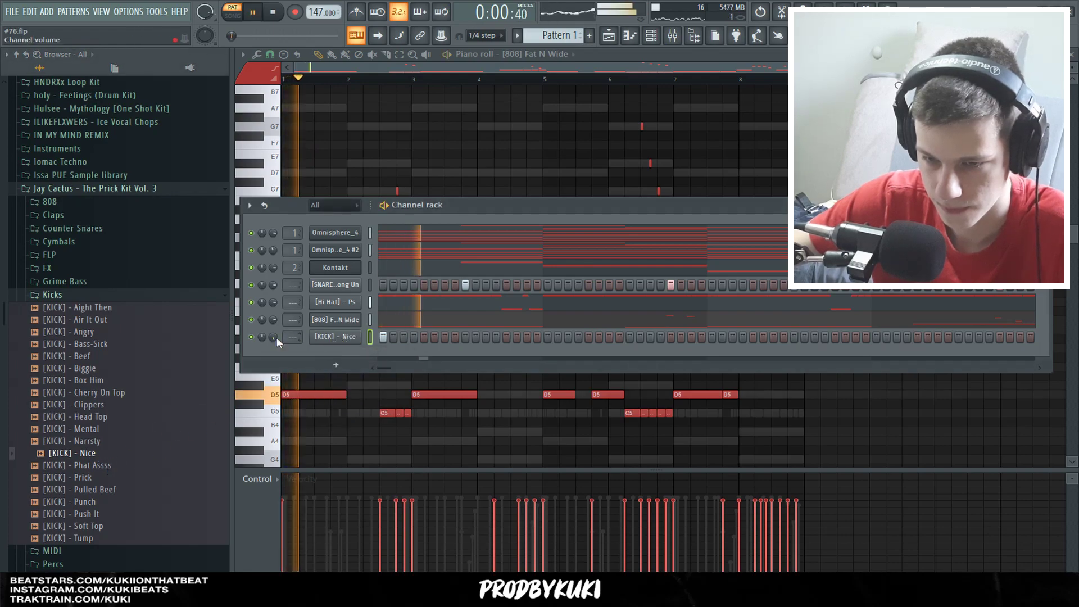
left_click(345, 342)
left_click(596, 108)
key("space")
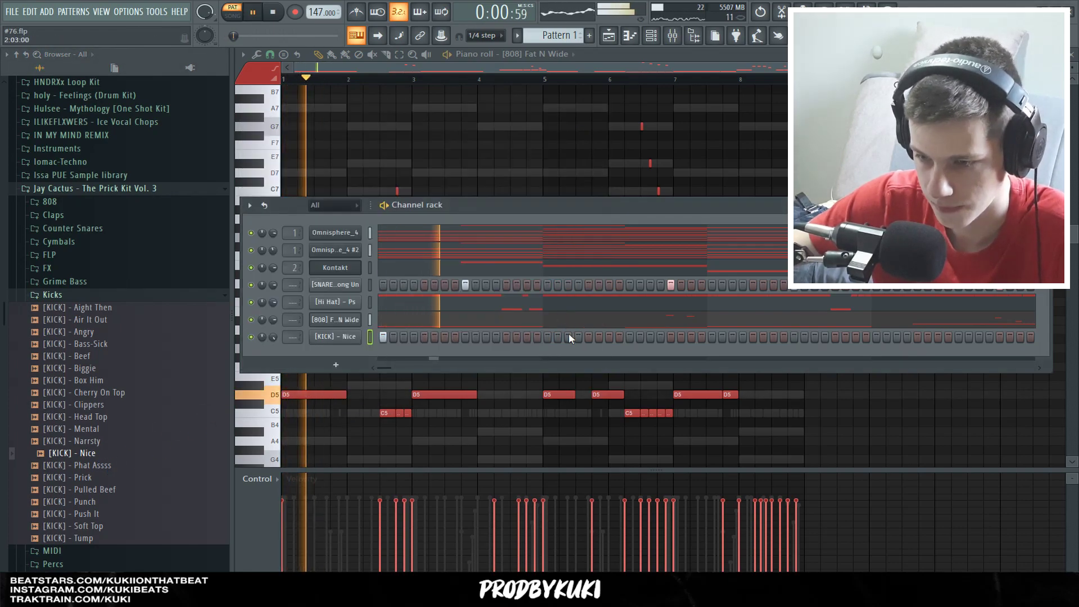
Step: Add kick hits on steps 23, 25, 33 and 53, covering bars 2 to 4 under the 808
left_click(608, 336)
left_click(629, 337)
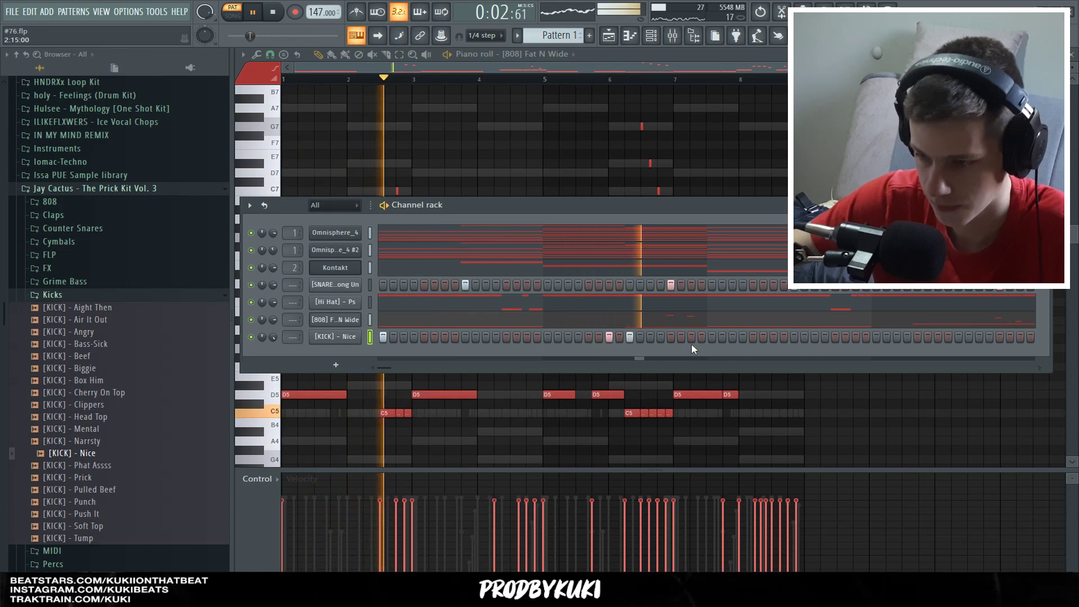
left_click(711, 337)
left_click(916, 337)
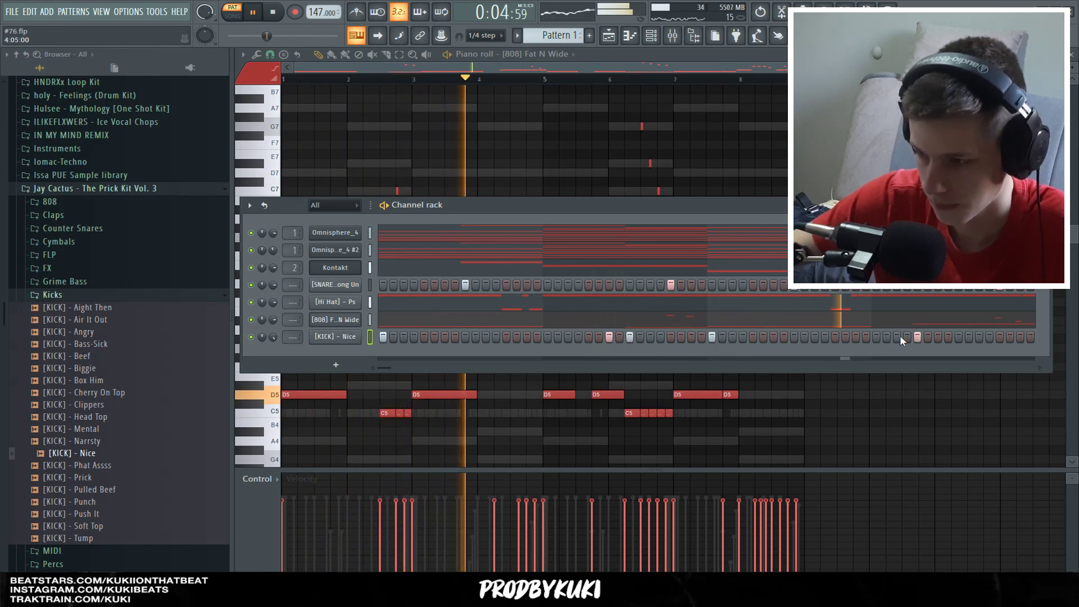
Step: Continue the kick in its piano roll with C5 notes at the start of bar 5 and on step 7 of bar 5
right_click(354, 336)
left_click(387, 339)
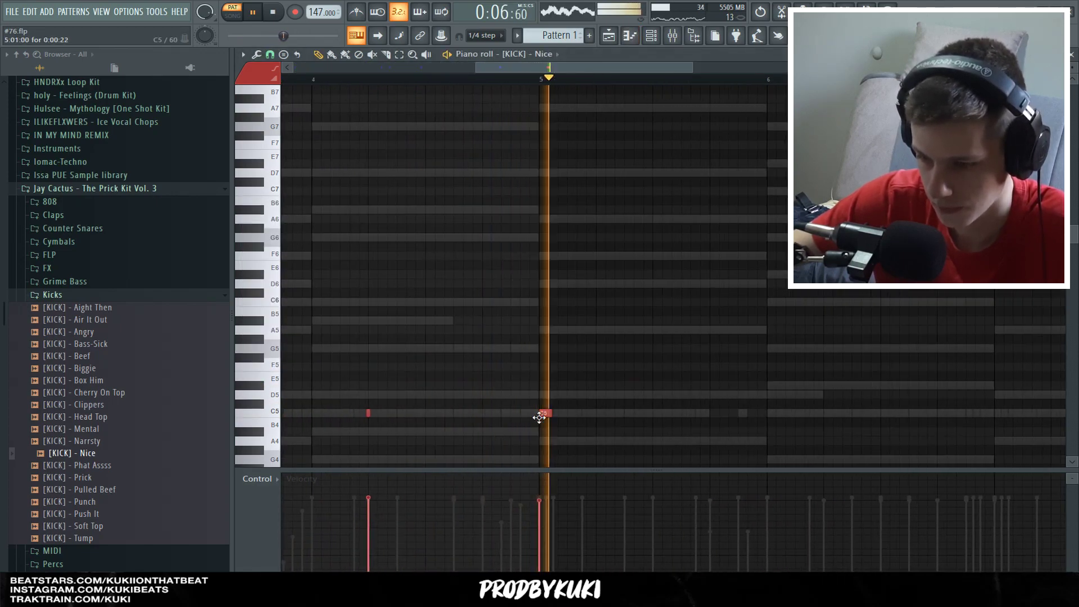
key("space")
key("space")
scroll(674, 388, "down", 2)
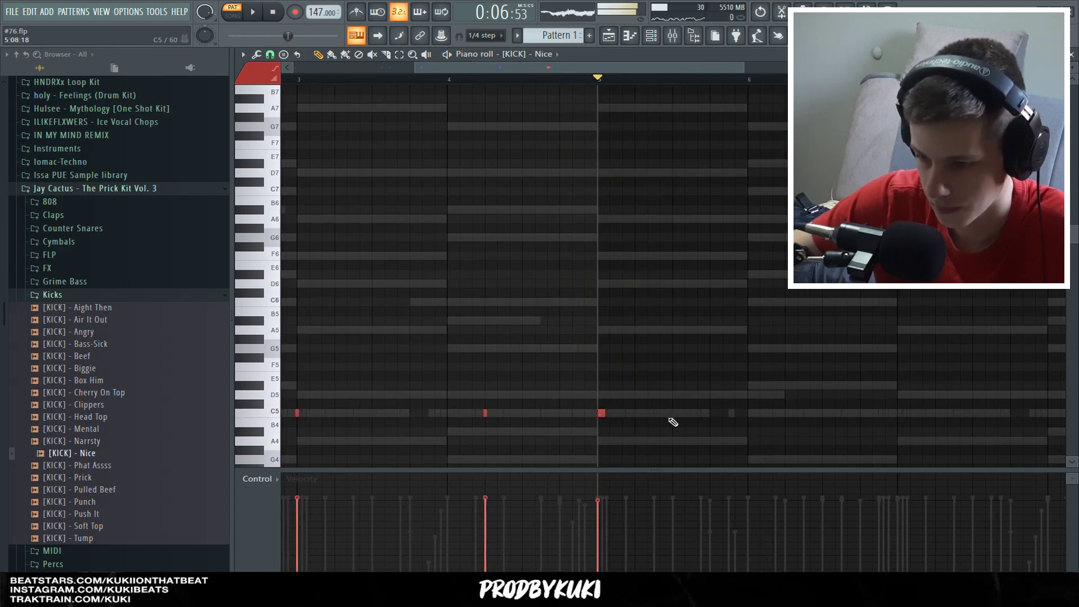
left_click(653, 413)
scroll(681, 441, "up", 4)
scroll(537, 424, "down", 5)
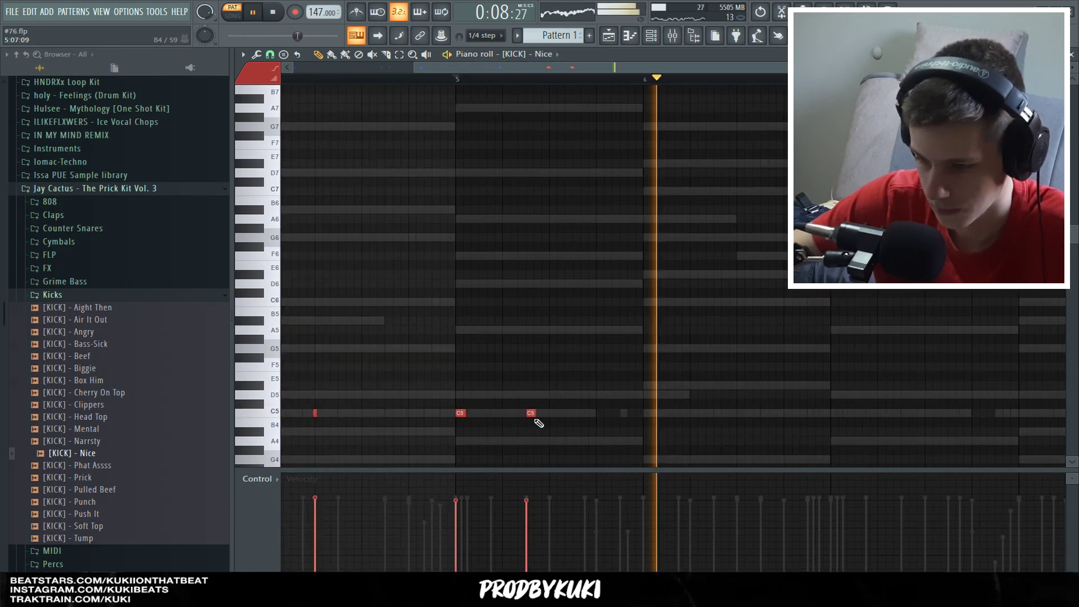
Step: Add three evenly spaced C5 kicks across the last beat of bar 6 and one at the start of bar 7
scroll(702, 429, "up", 2)
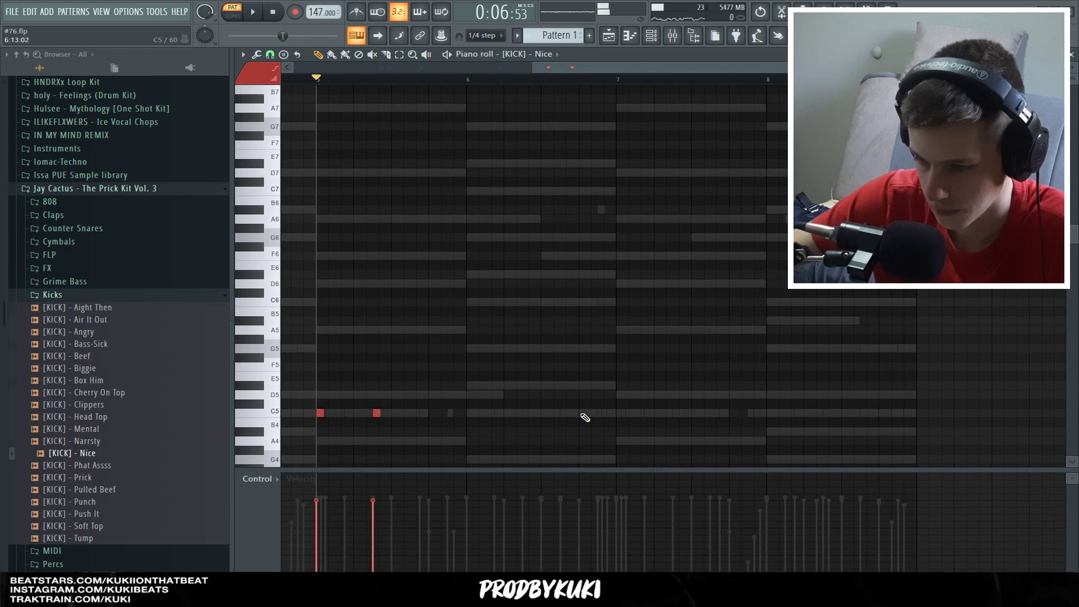
scroll(585, 418, "up", 2)
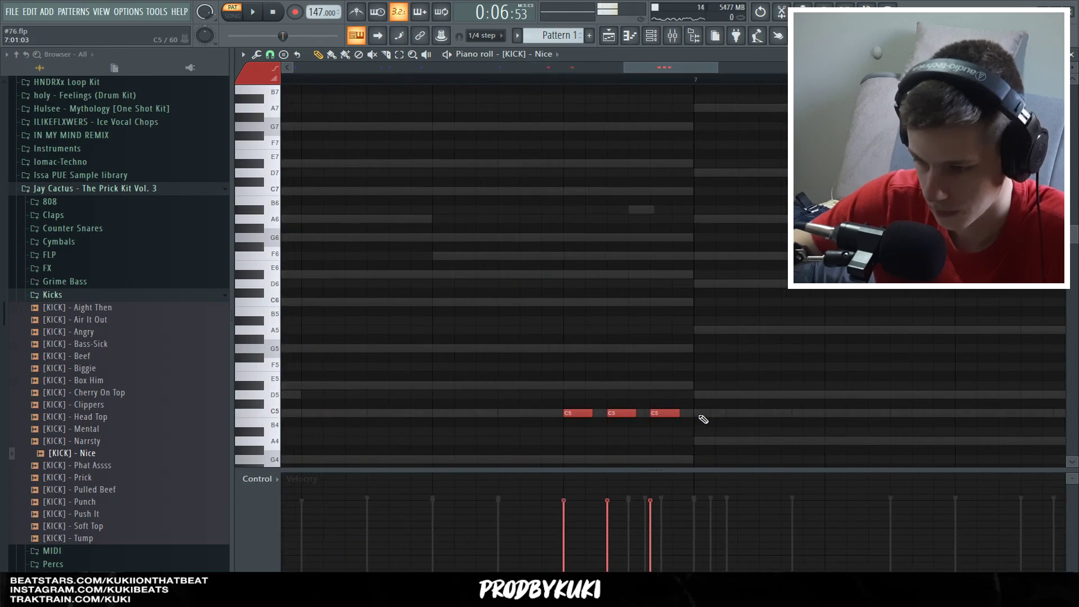
scroll(703, 427, "down", 3)
Step: Shape the velocities of the three bar 6 roll kicks into a rising ramp and play from bar 5
key("space")
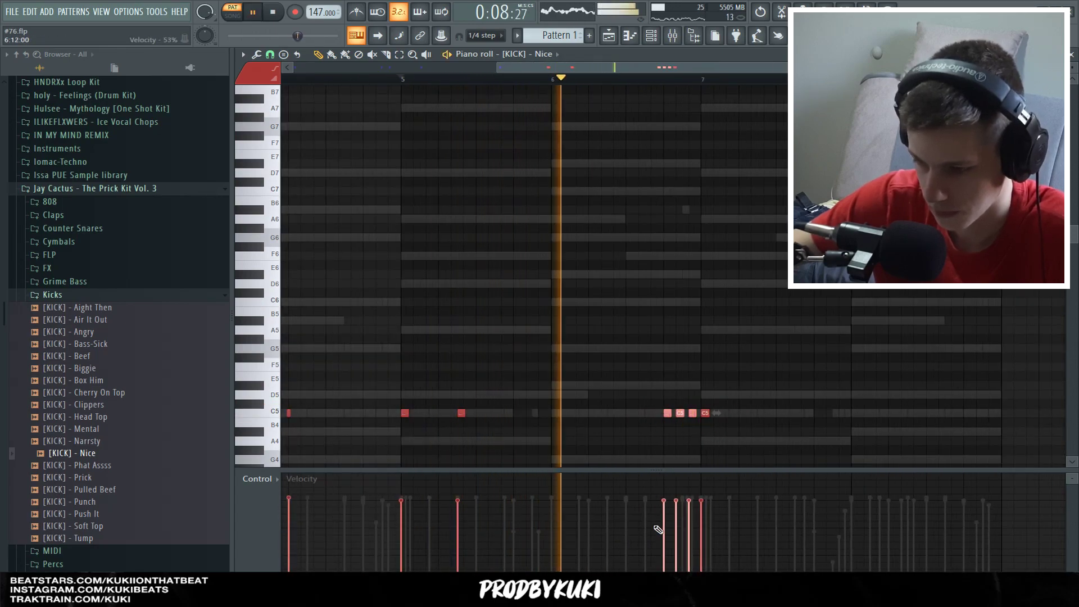
left_click_drag(658, 529, 703, 501)
key("space")
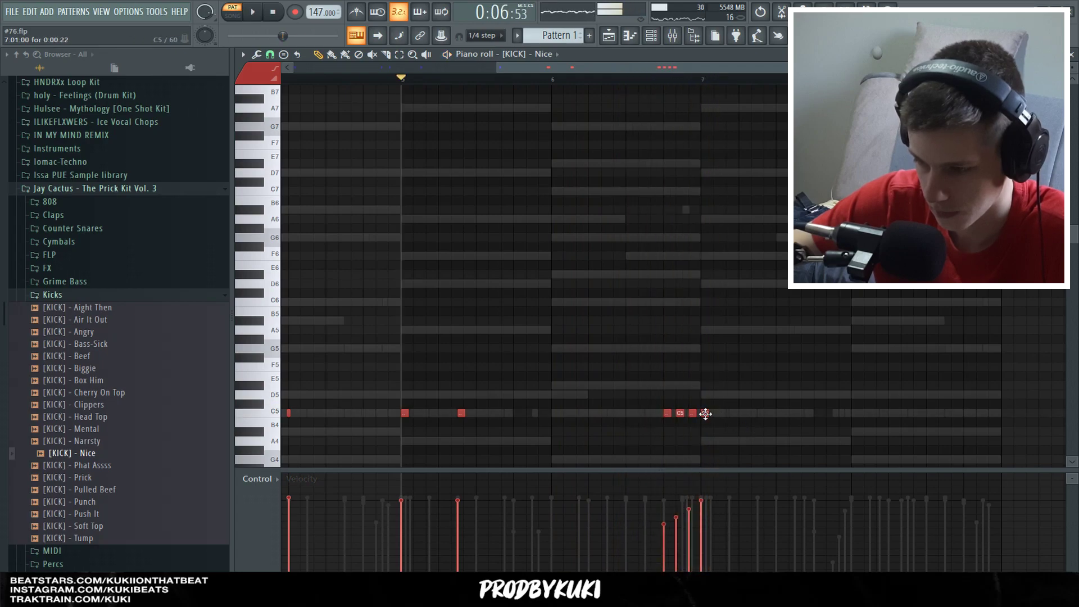
scroll(705, 414, "up", 2)
key("space")
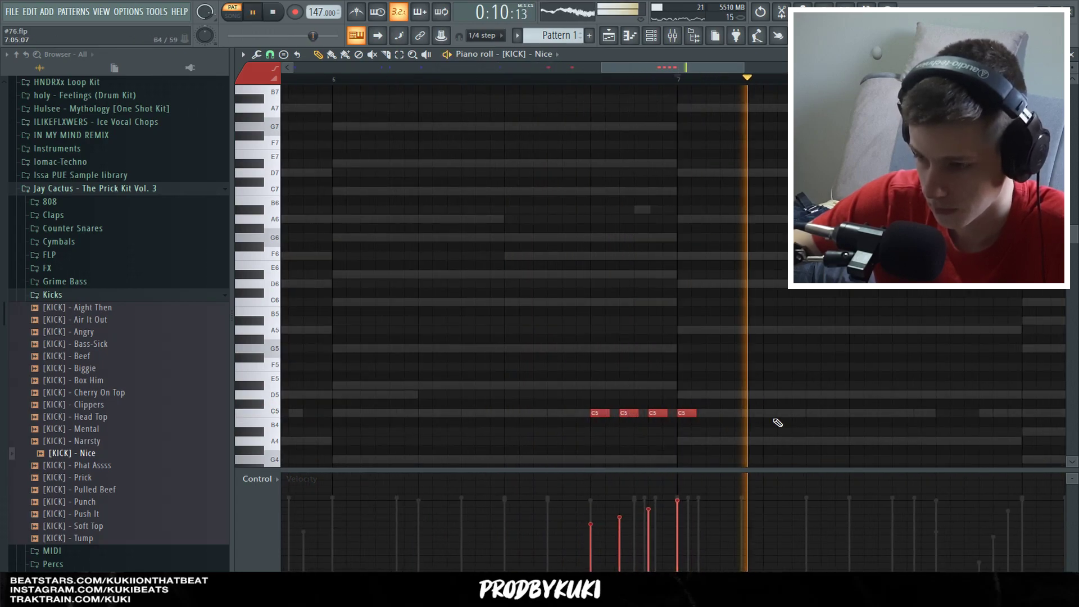
Step: Add a C5 kick on step 7 of bar 7 and two more on beats 3 and 4 of bar 8
left_click(810, 414)
scroll(832, 408, "down", 3)
scroll(856, 411, "up", 2)
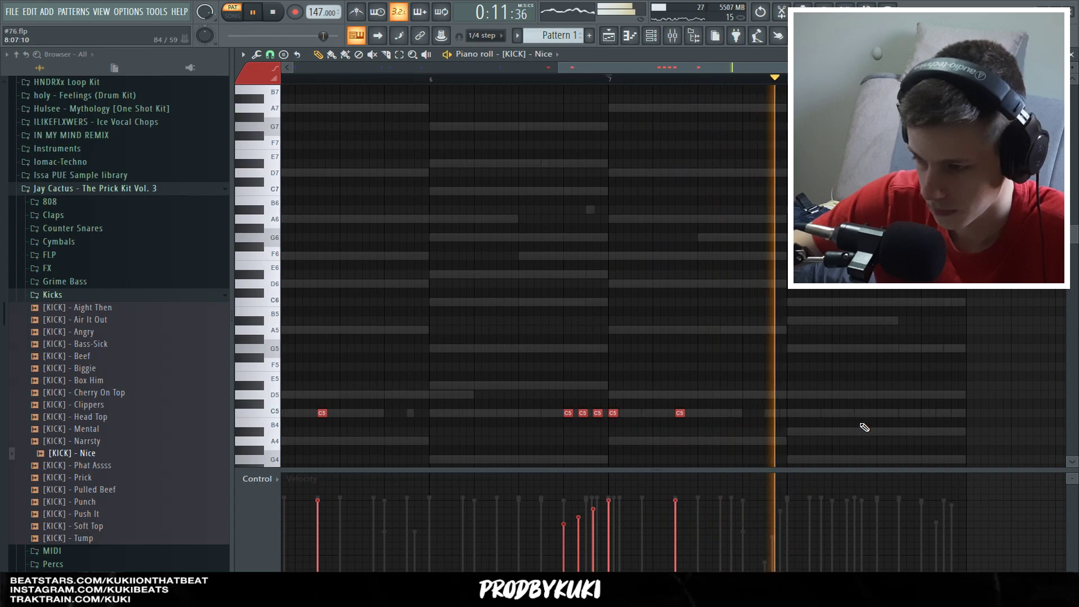
scroll(868, 425, "up", 1)
scroll(899, 396, "down", 3)
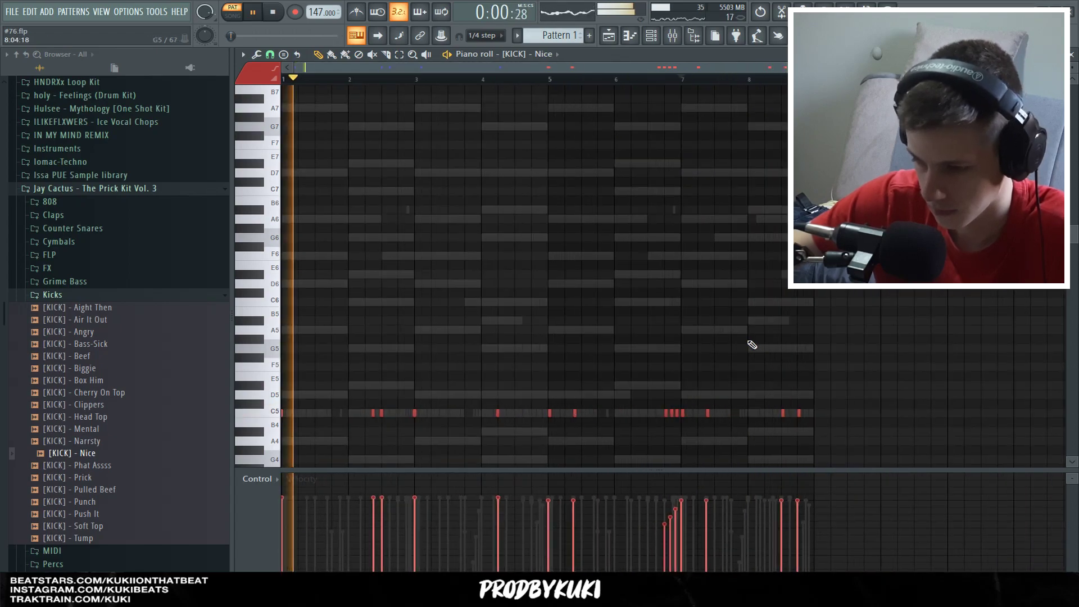
Step: Lengthen the kick notes so each reaches the next one, with the final note ending at the end of bar 8
key("ctrl+l")
scroll(778, 406, "up", 2)
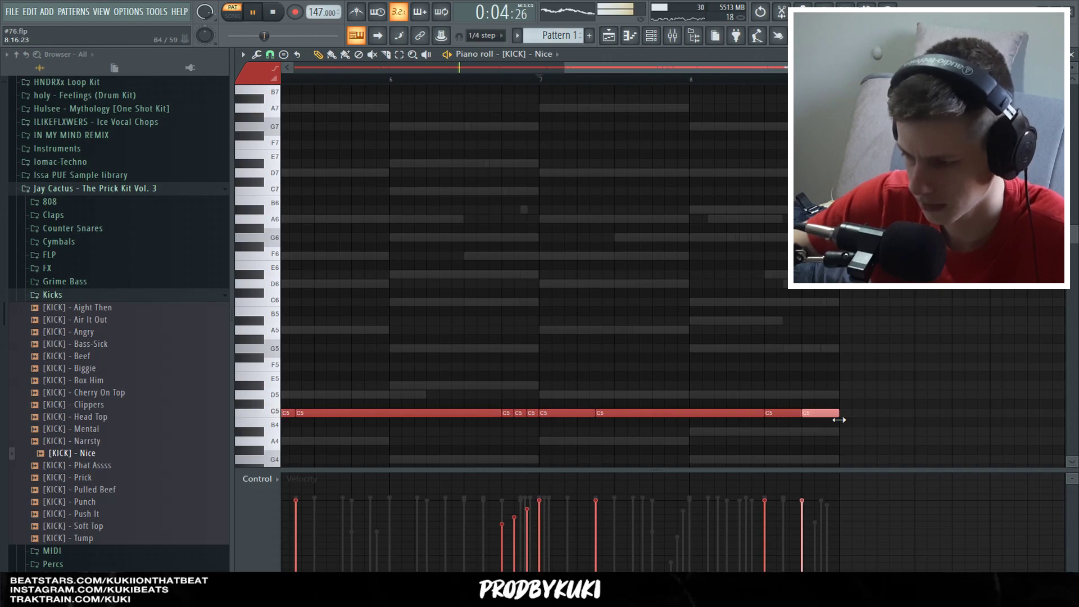
scroll(834, 417, "down", 3)
Step: Raise the velocity of all kick notes together, keeping the bar 6 ramp, and clear the selection
key("ctrl+a")
scroll(619, 342, "up", 4)
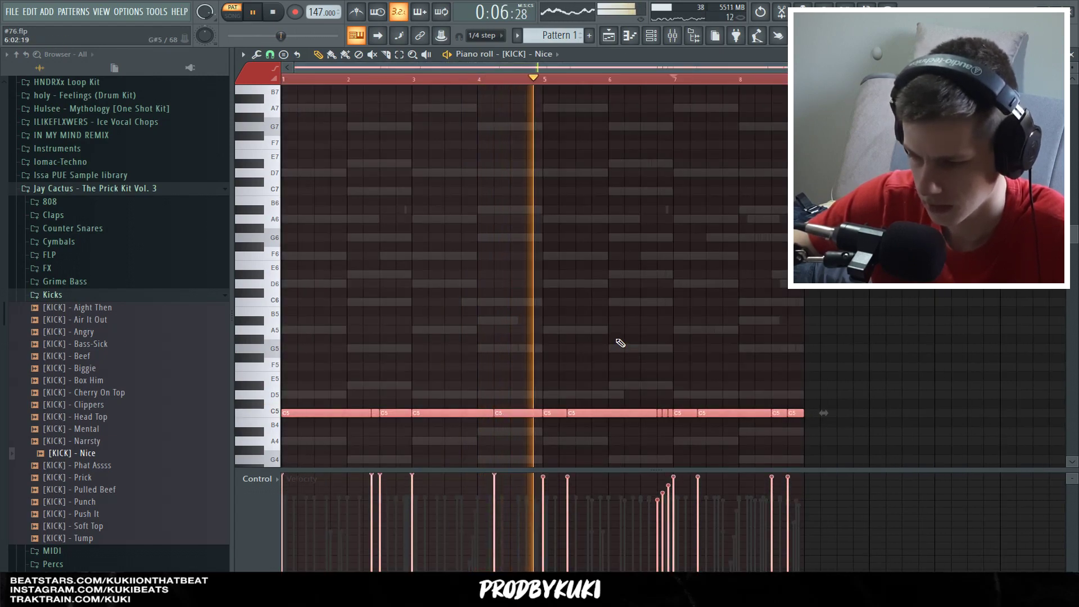
key("ctrl+d")
scroll(584, 314, "up", 2)
left_click(651, 36)
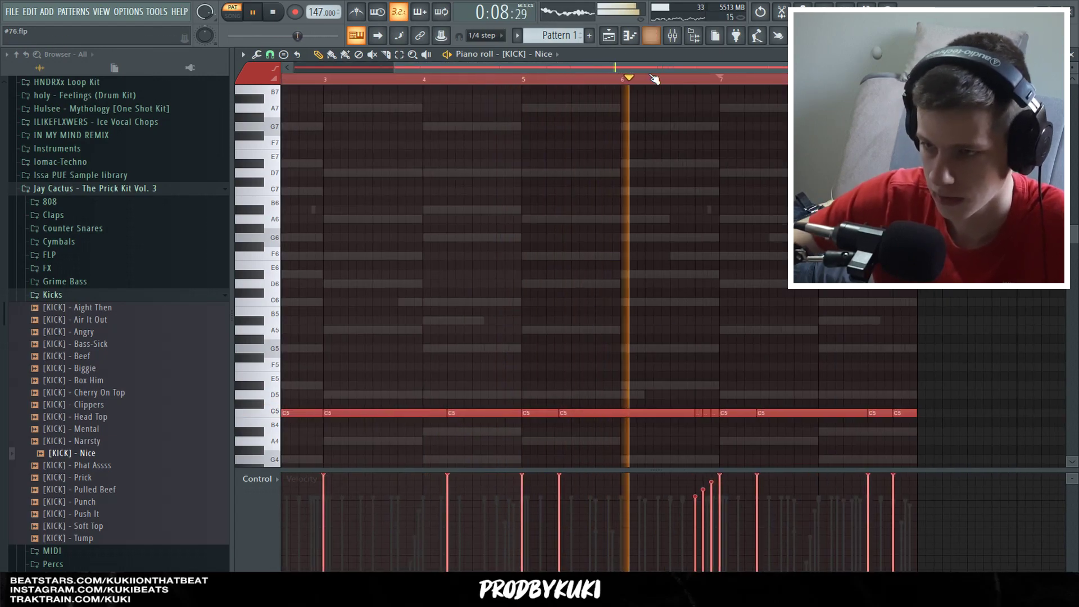
left_click_drag(651, 79, 633, 84)
key("ctrl+d")
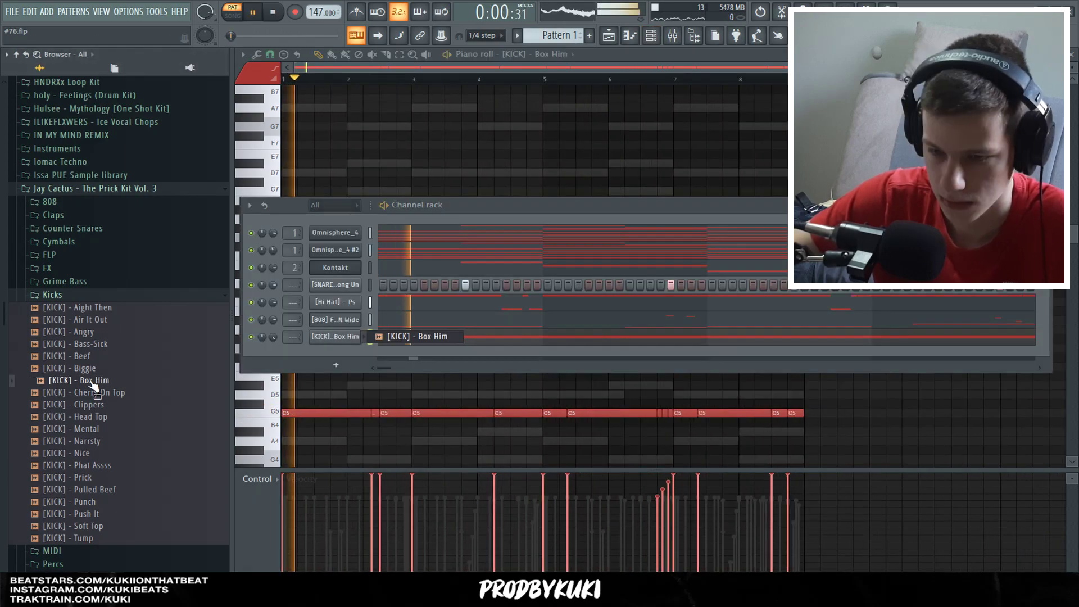
Step: Audition [KICK] - Box Him and Air It Out on the kick channel and settle on [KICK] - Aight Then
left_click_drag(95, 380, 99, 344)
key("space")
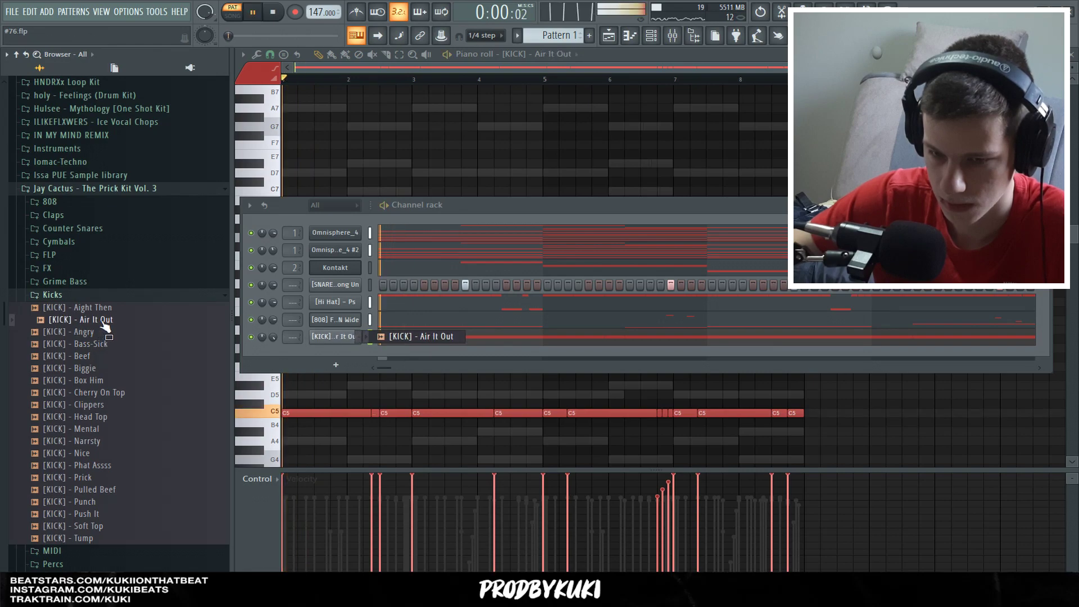
key("space")
middle_click(105, 310)
key("space")
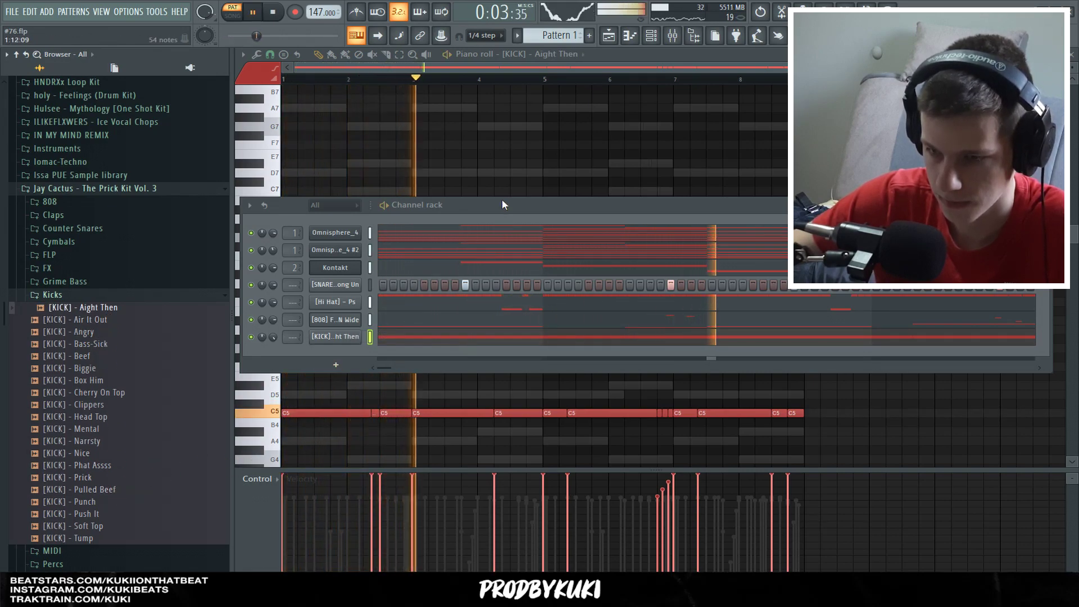
Step: Select the four-bar snare pattern in the snare's piano roll and duplicate it into bars 5 to 8
left_click(101, 295)
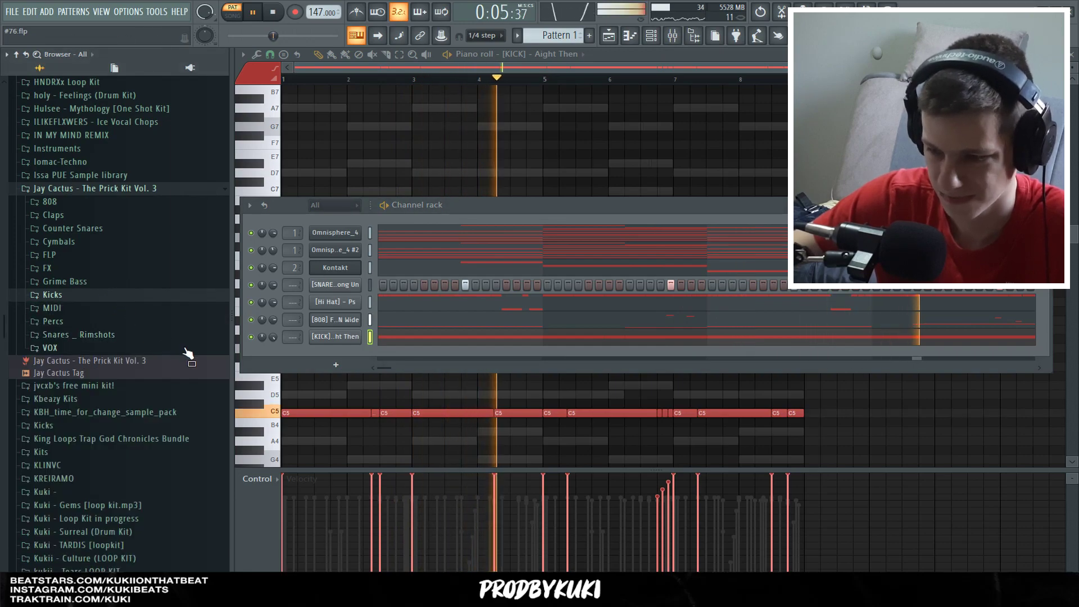
scroll(187, 353, "up", 5)
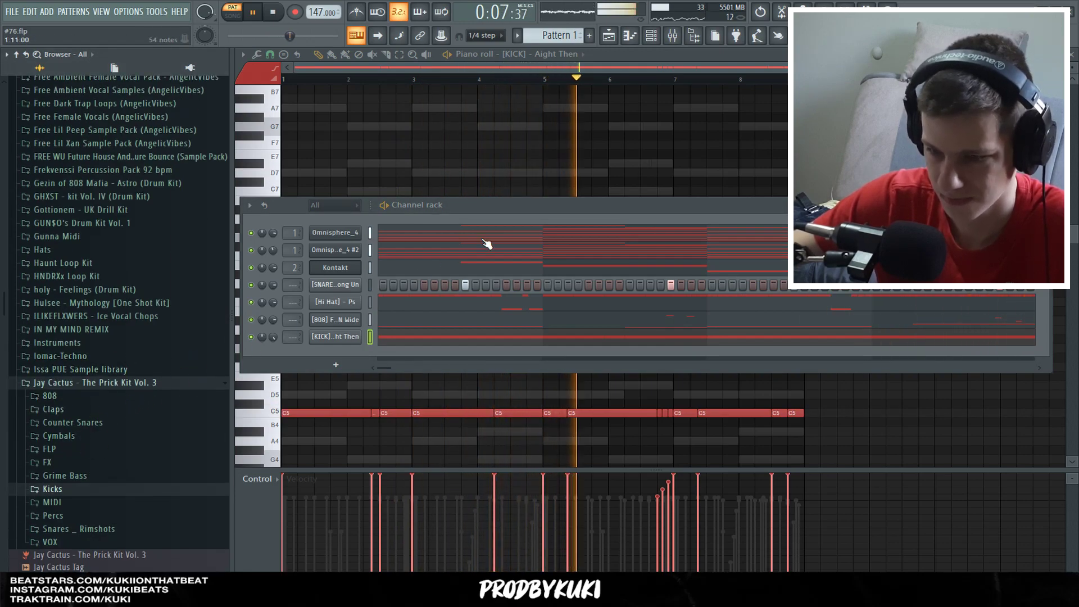
left_click(467, 341)
right_click(354, 287)
left_click(393, 285)
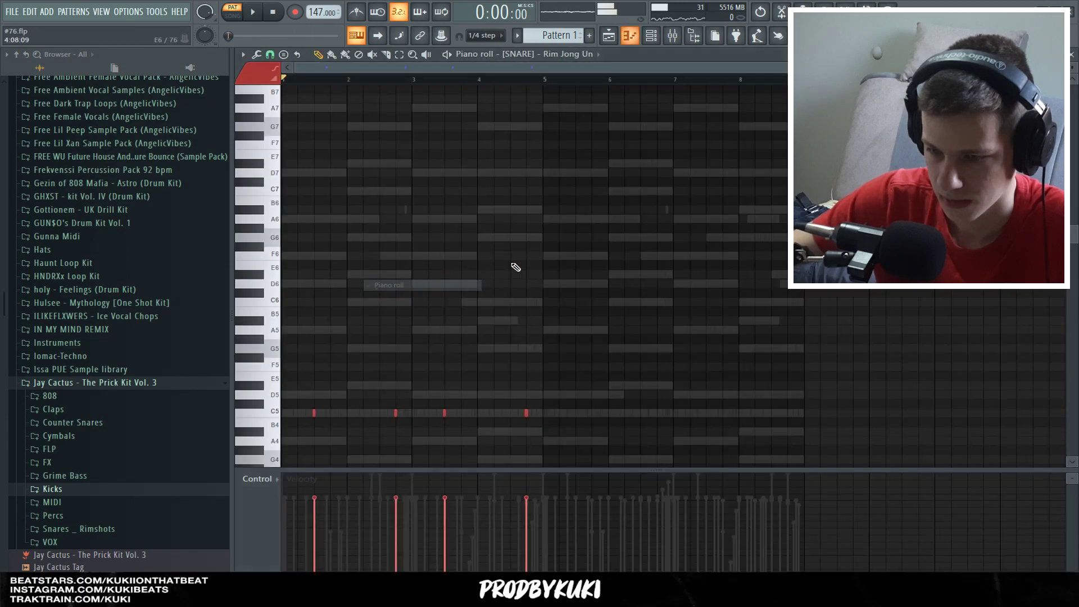
left_click_drag(545, 83, 15, 133)
key("ctrl+b")
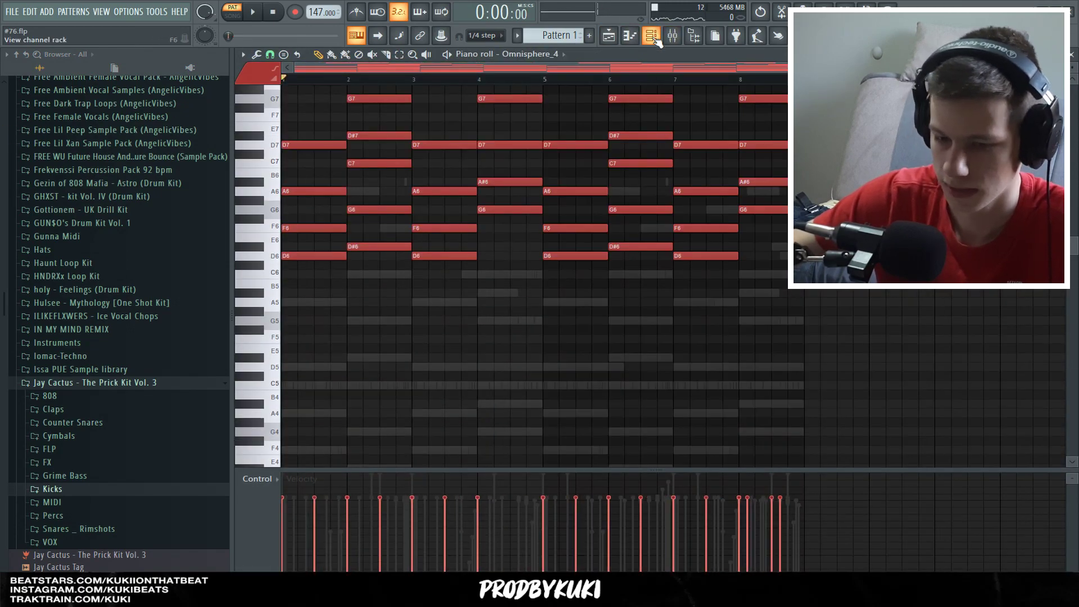
Step: Add the [OPEN HAT] - Light sample as a new channel with a hit on step 7 and an 18% fade-in
left_click(653, 37)
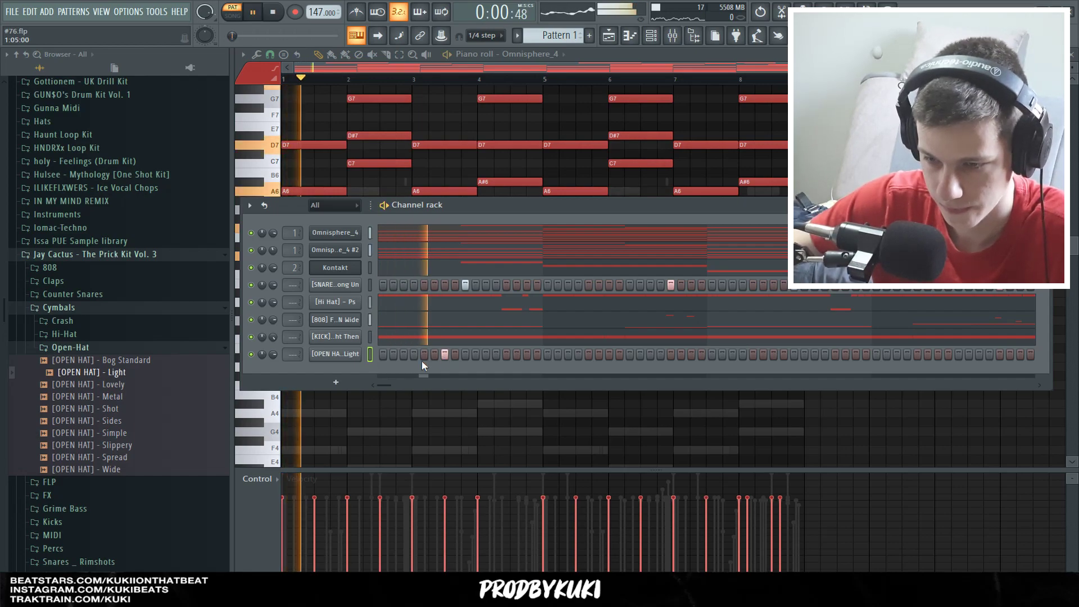
left_click(348, 353)
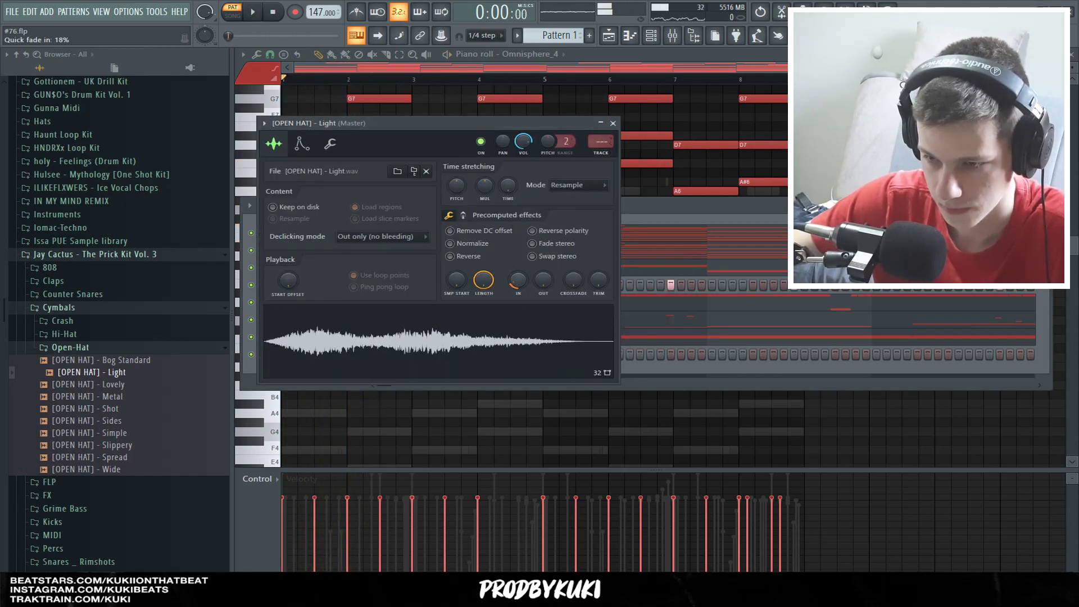
left_click(612, 123)
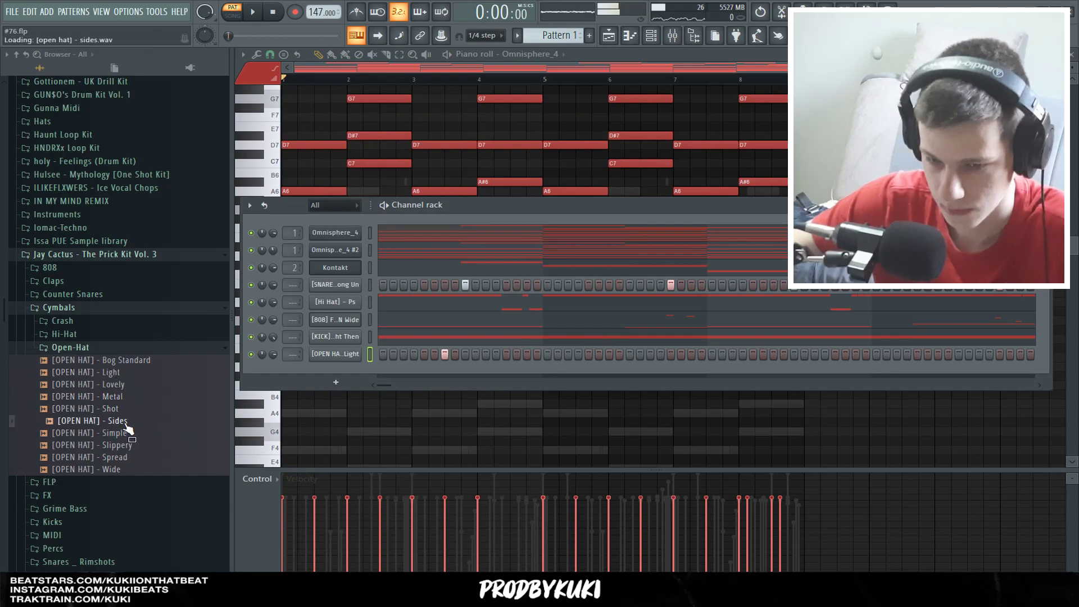
Step: Add an [OPEN HAT] - Simple channel with a hit on step 21, and load [OPEN HAT] - Wide as another channel
left_click_drag(130, 445, 346, 369)
key("space")
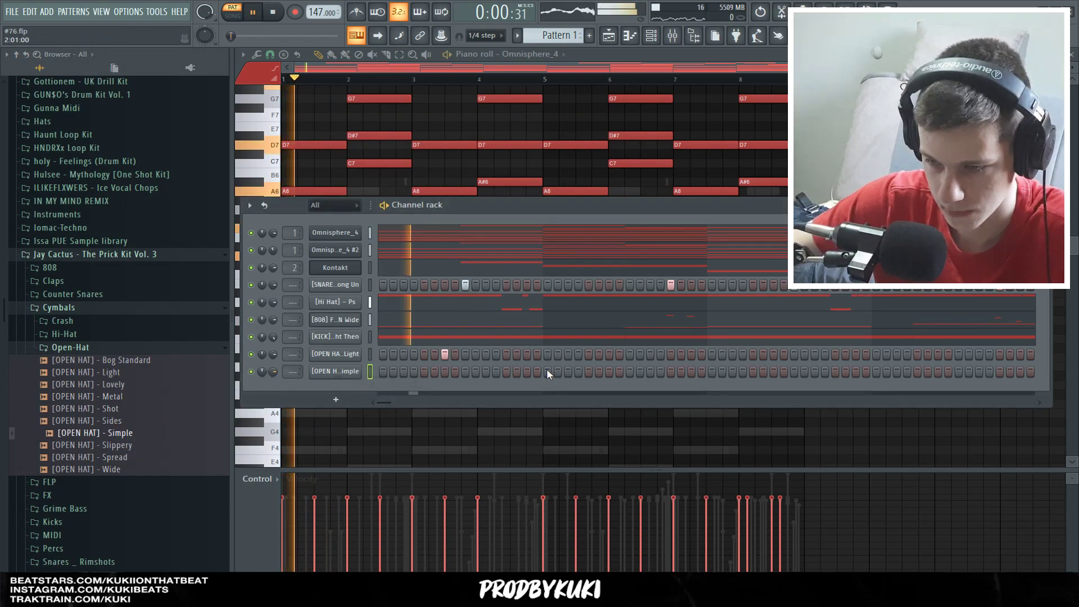
left_click(589, 371)
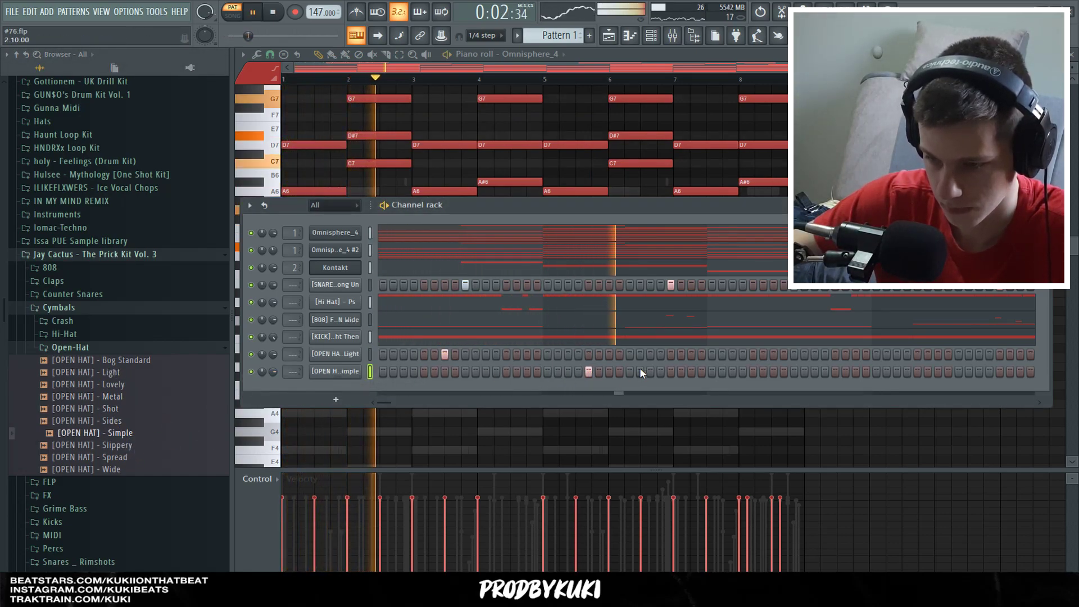
left_click(98, 470)
left_click_drag(338, 386, 340, 386)
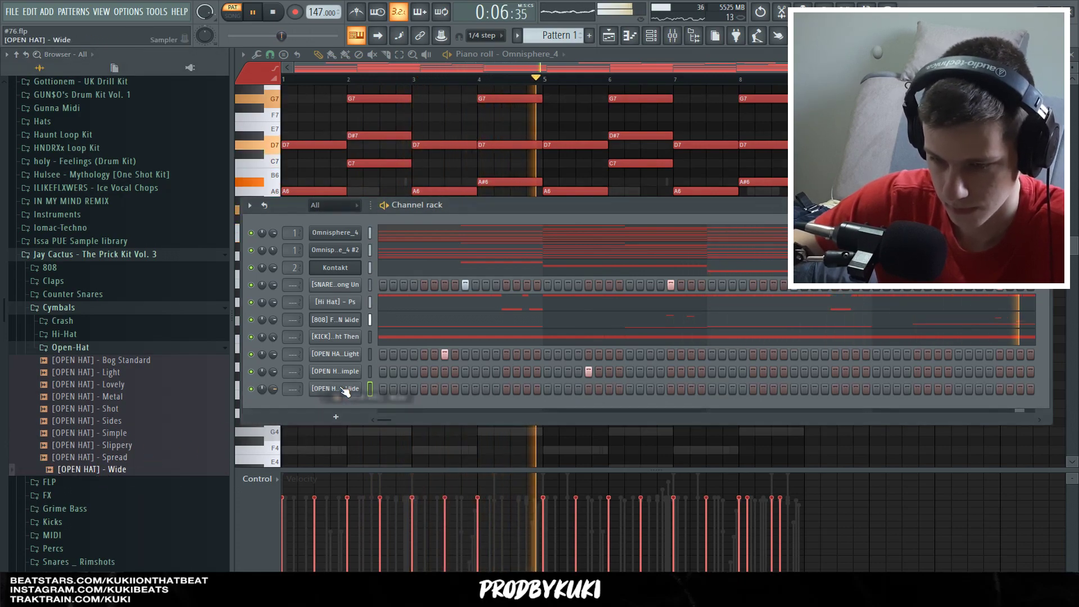
Step: Place a hit on step 53 of the [OPEN HAT] - Wide channel and stop playback
left_click(335, 388)
left_click(646, 154)
key("space")
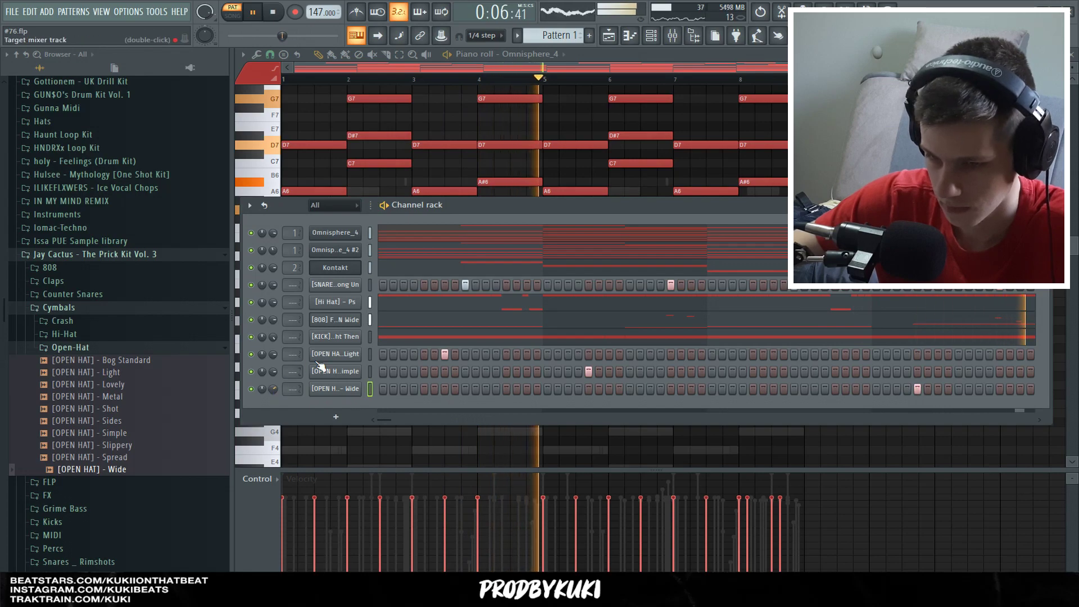
Step: Check the [OPEN HAT] - Light hit in its piano roll and return to the channel rack
right_click(351, 352)
left_click(391, 355)
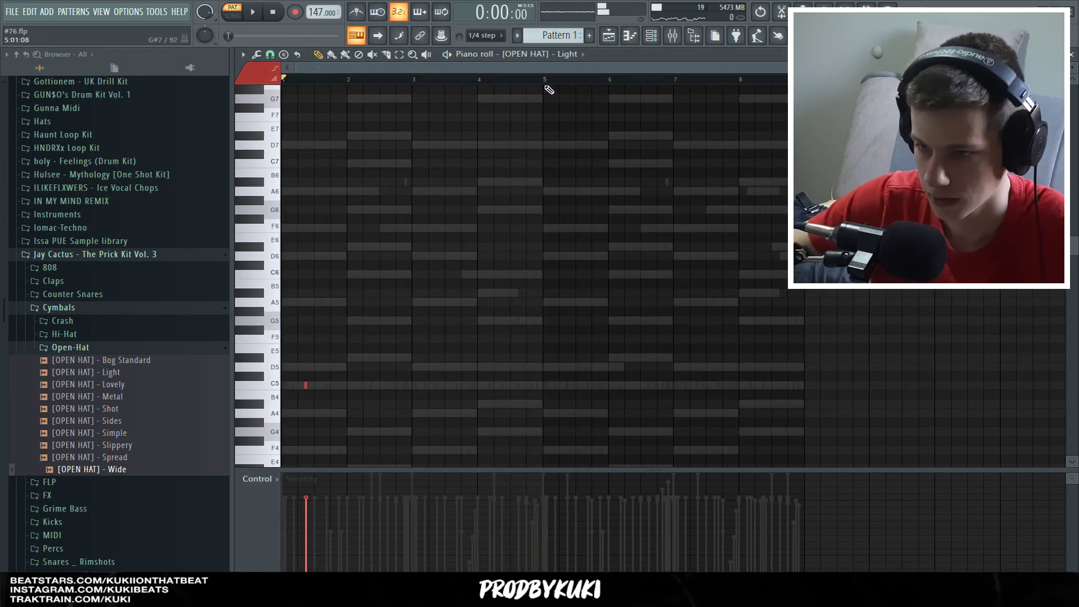
left_click(270, 55)
key("space")
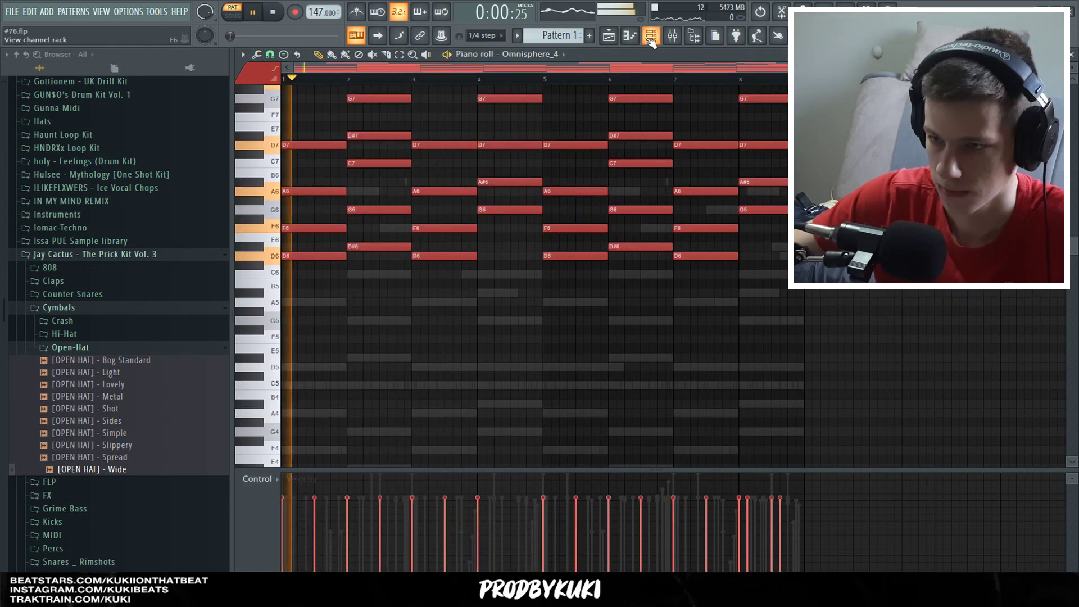
left_click(650, 36)
key("space")
Step: Add the [PERC] - Rolling sample from the kit's Percs folder as a new channel with a hit on step 5
left_click(72, 347)
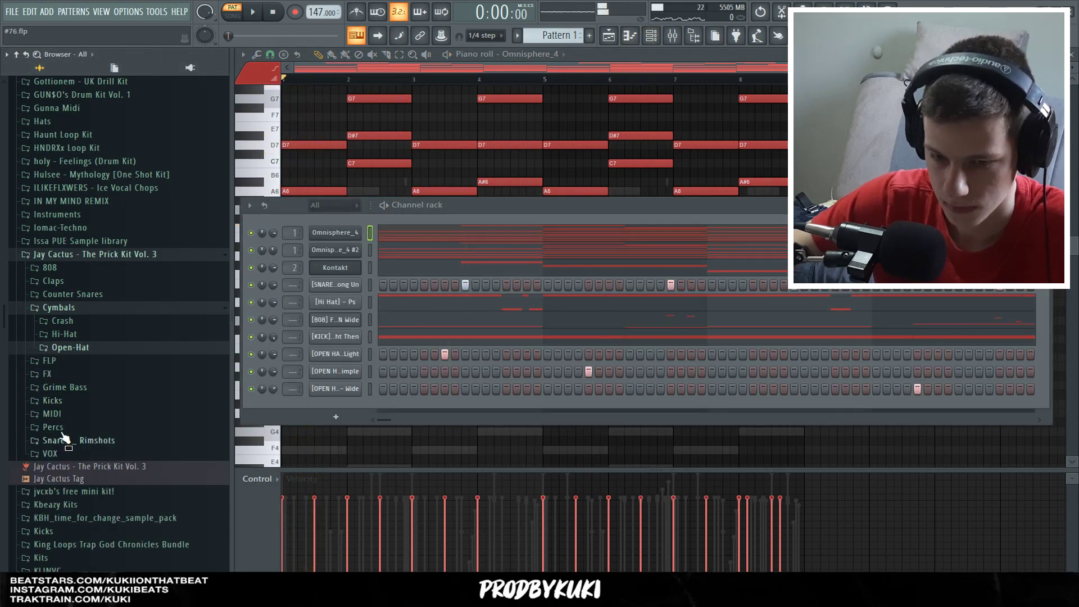
left_click(63, 430)
left_click(83, 471)
left_click_drag(90, 492, 506, 404)
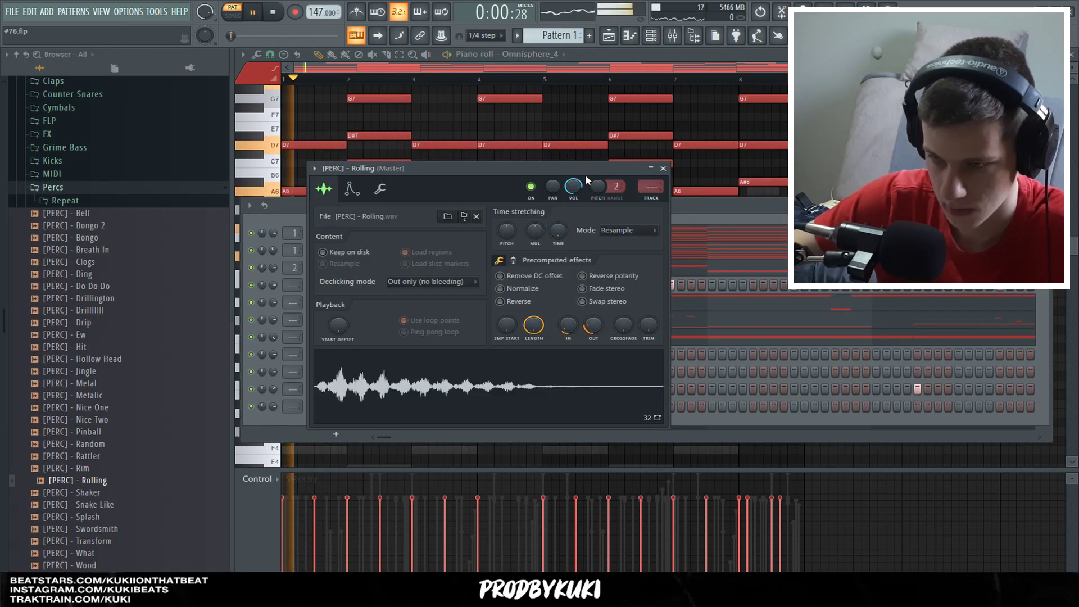
left_click(663, 168)
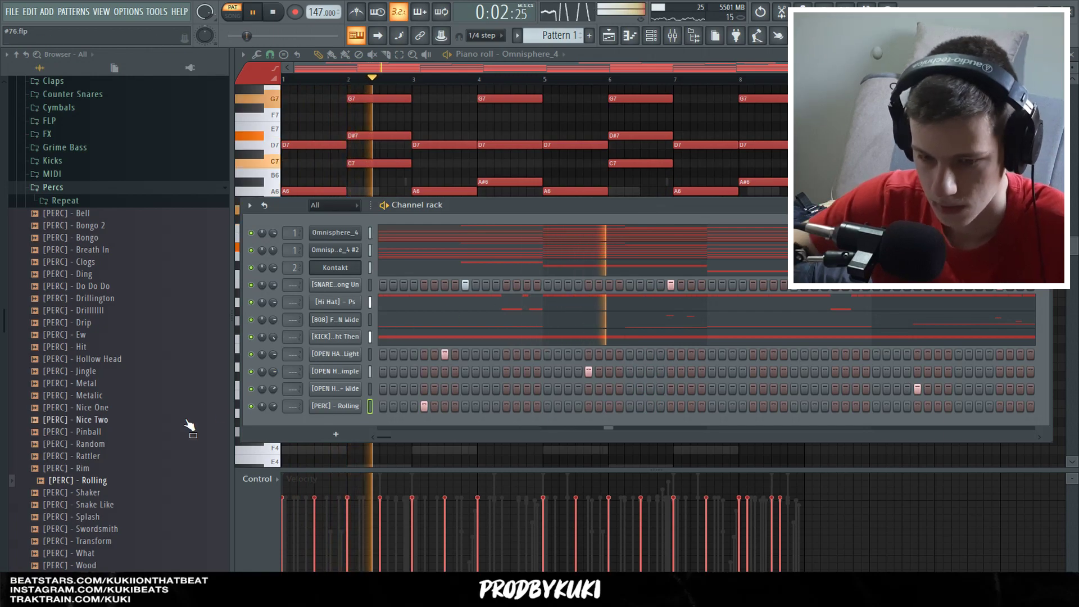
Step: From the Snares _ Rimshots folder, add [SNARE] - Sickest with a hit on step 51 and [SNARE] - Lightie as new channels
scroll(159, 394, "down", 5)
scroll(159, 393, "up", 5)
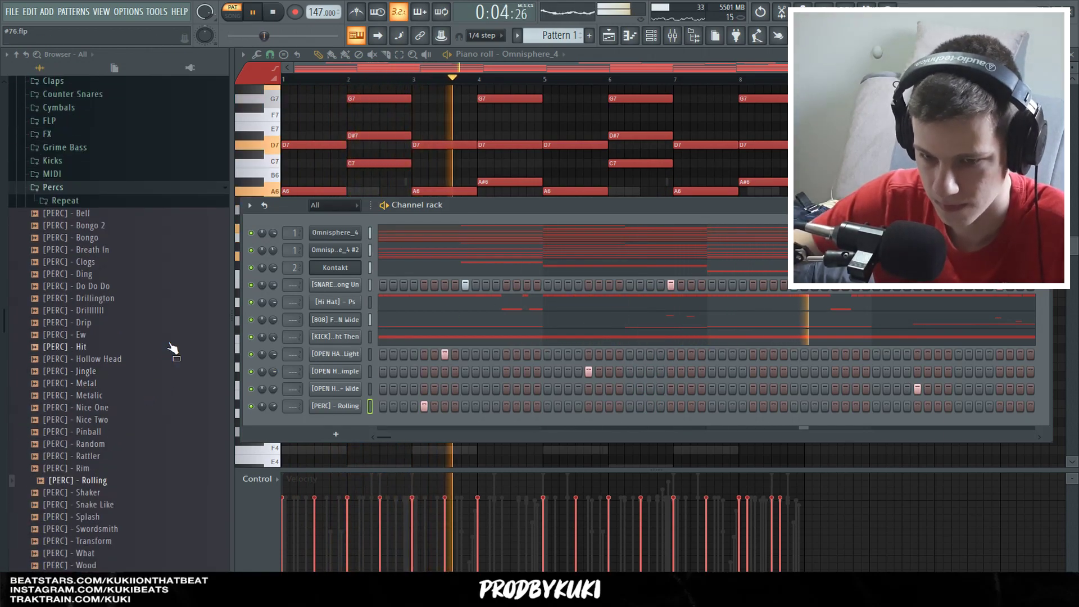
scroll(163, 351, "up", 5)
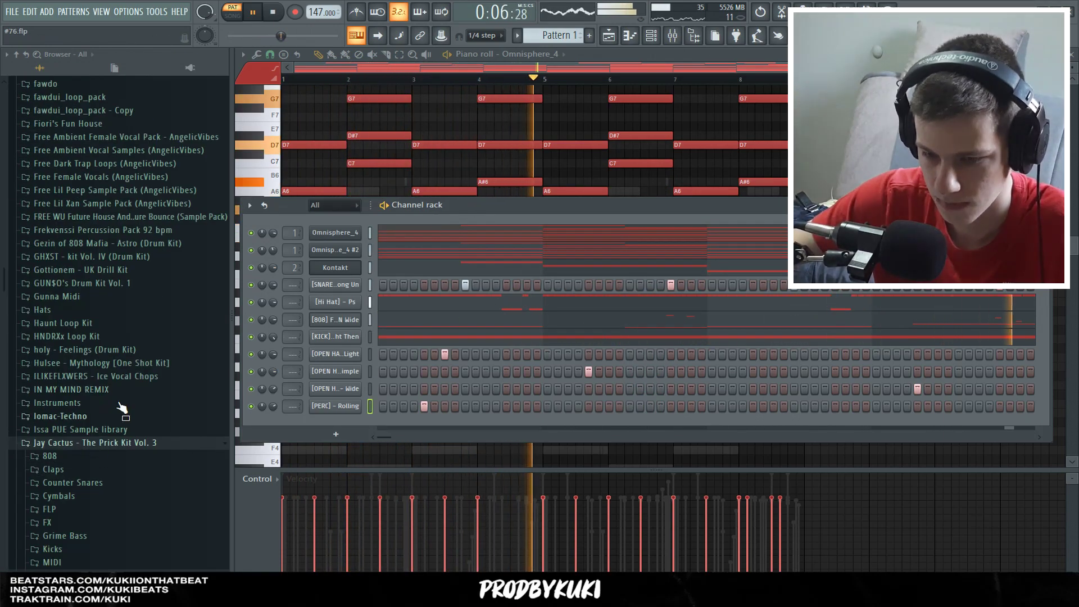
left_click(103, 386)
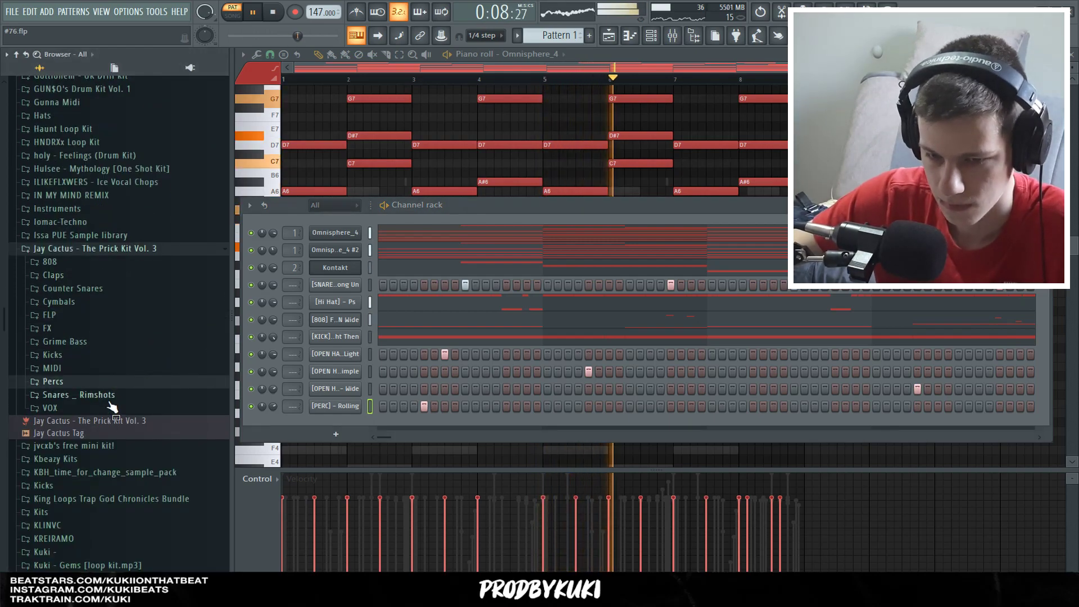
left_click(110, 399)
scroll(96, 444, "down", 5)
scroll(133, 441, "up", 5)
scroll(132, 445, "down", 5)
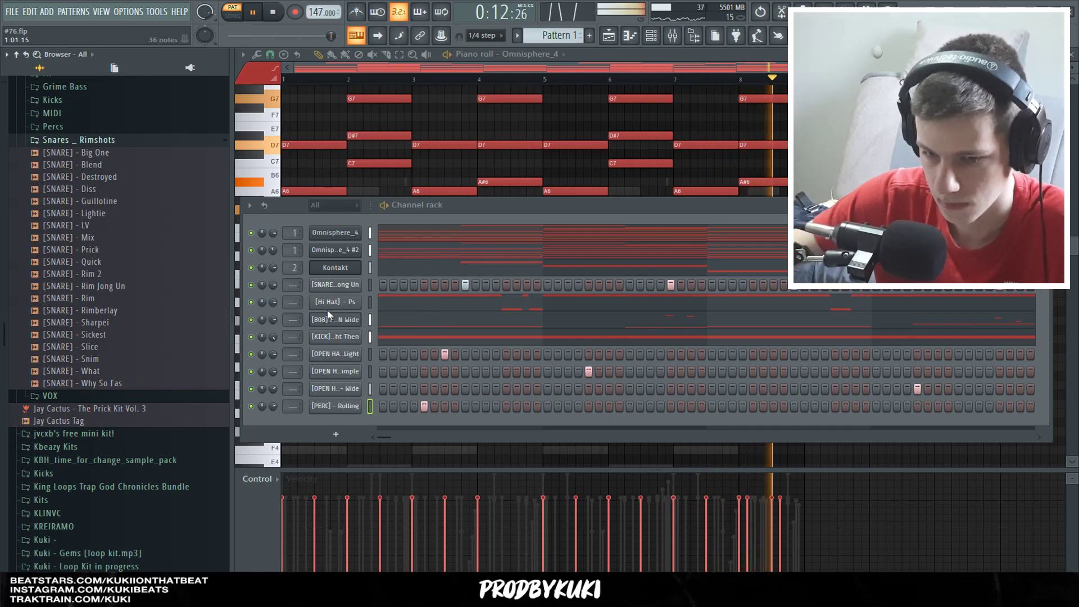
scroll(133, 441, "up", 10)
scroll(116, 387, "down", 5)
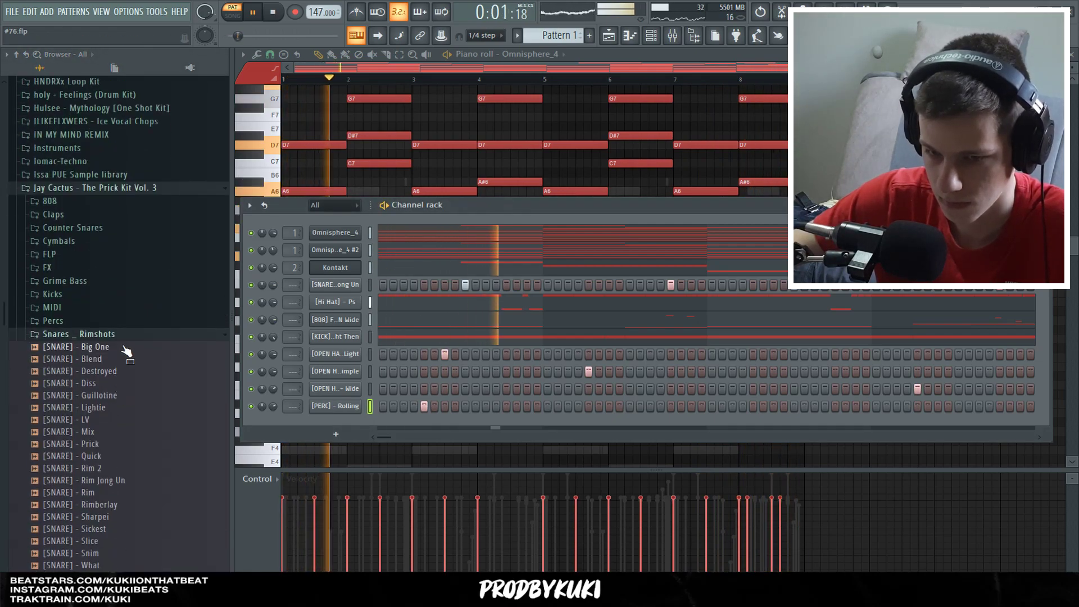
key("space")
scroll(104, 371, "down", 5)
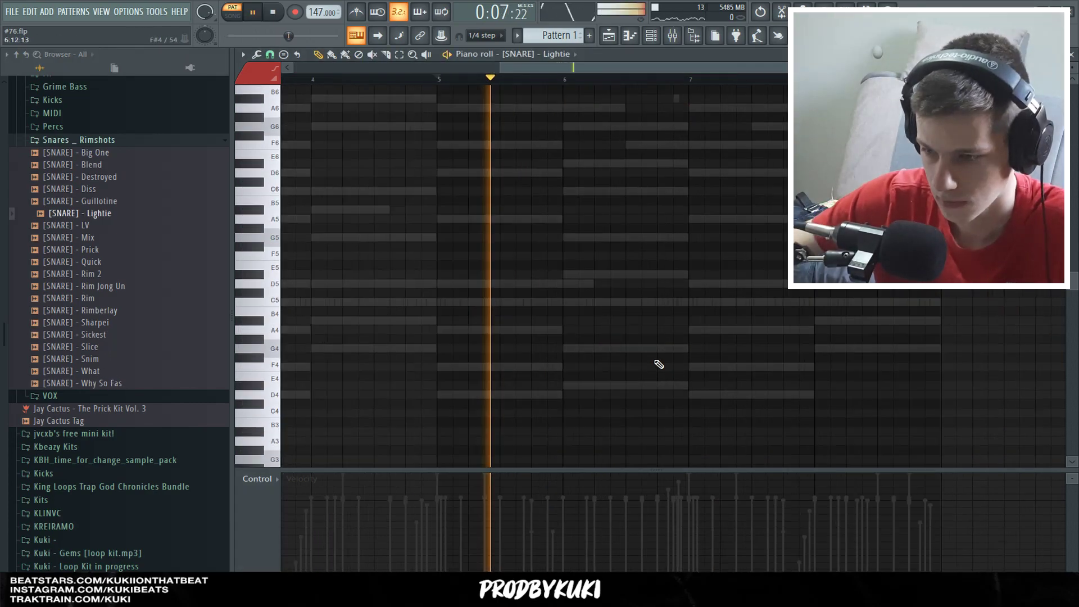
Step: Draw two C5 notes for [SNARE] - Lightie, on step 11 of bar 6 and at the start of bar 7
left_click(638, 360)
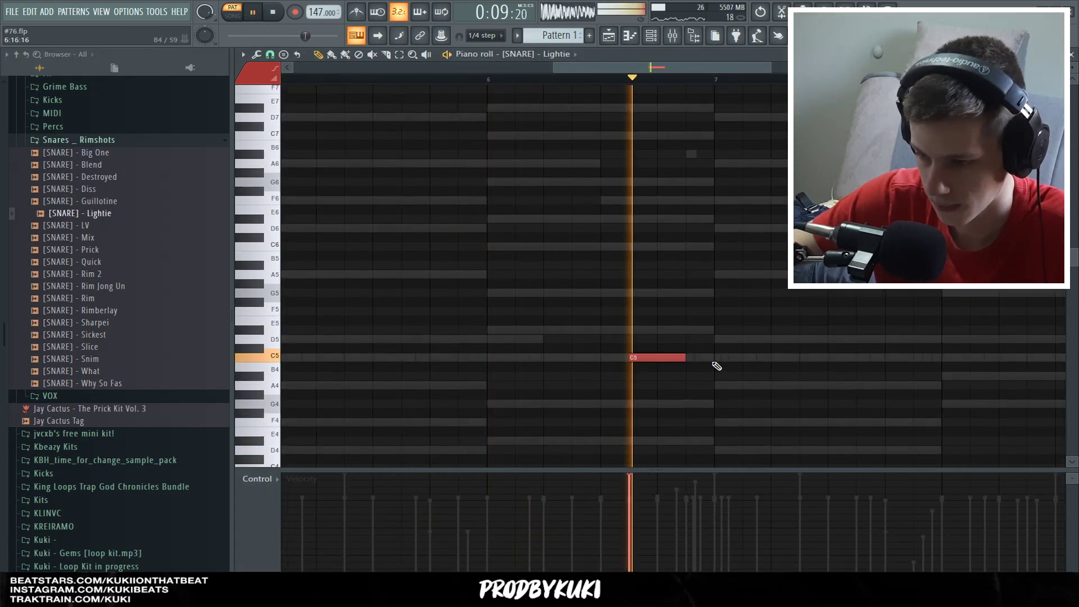
left_click(721, 360)
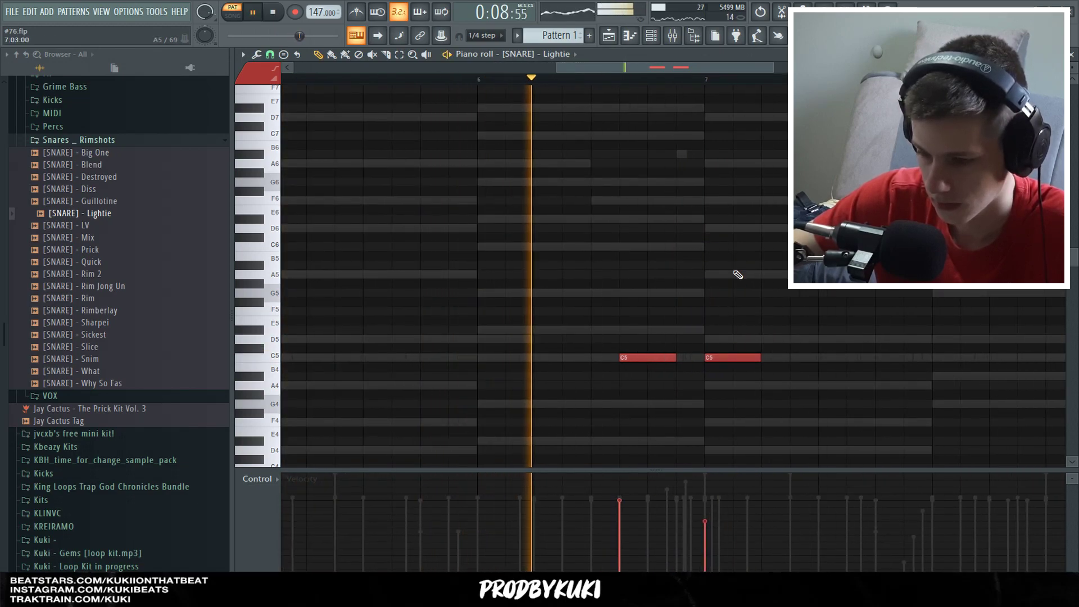
double_click(738, 274)
left_click(536, 54)
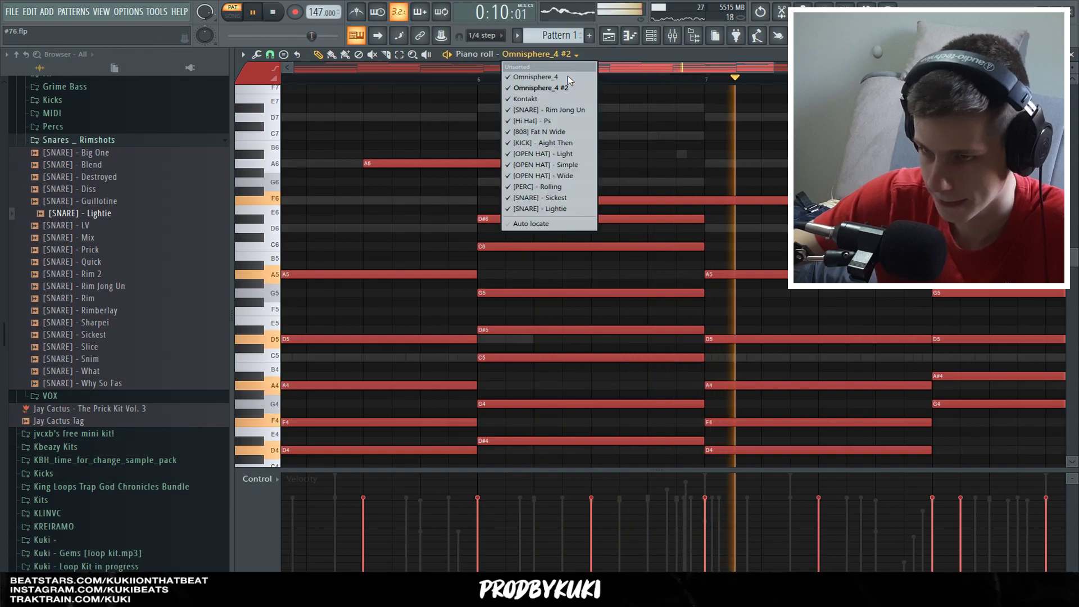
left_click(555, 209)
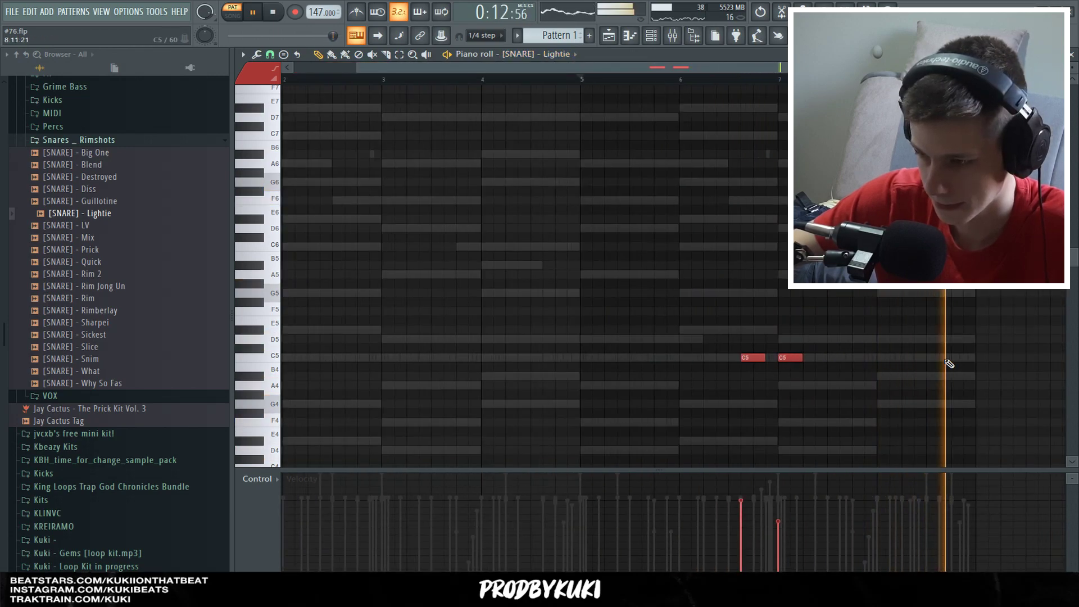
Step: Add two C5 notes, each two steps long, on steps 13 and 15 of bar 1 for [SNARE] - Lightie, the first one softer
scroll(575, 269, "down", 1)
scroll(342, 359, "up", 2)
left_click(438, 358)
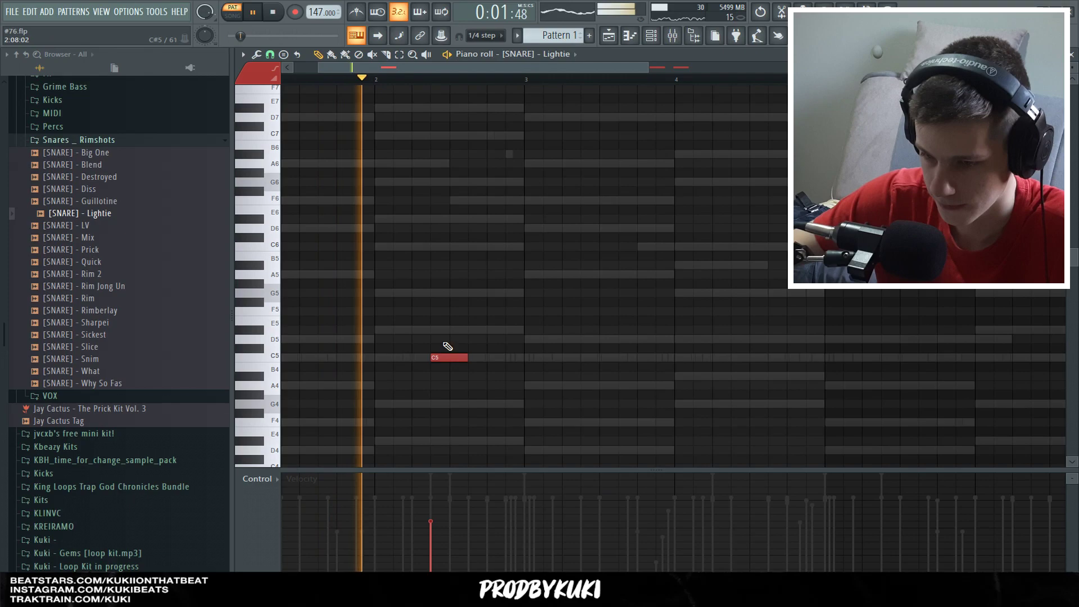
key("space")
scroll(456, 355, "down", 2)
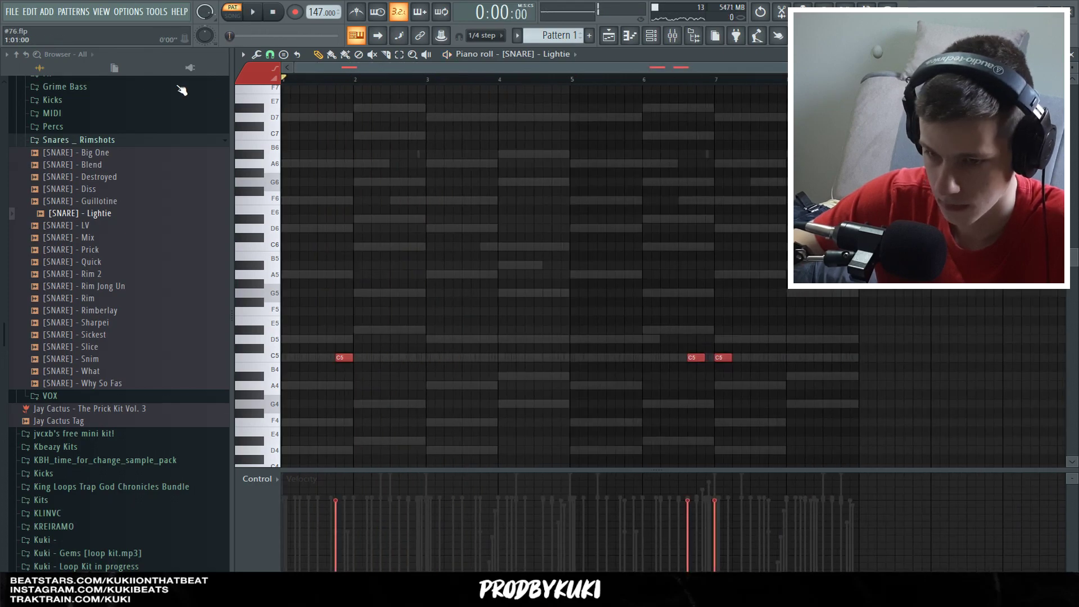
key("space")
scroll(304, 272, "up", 3)
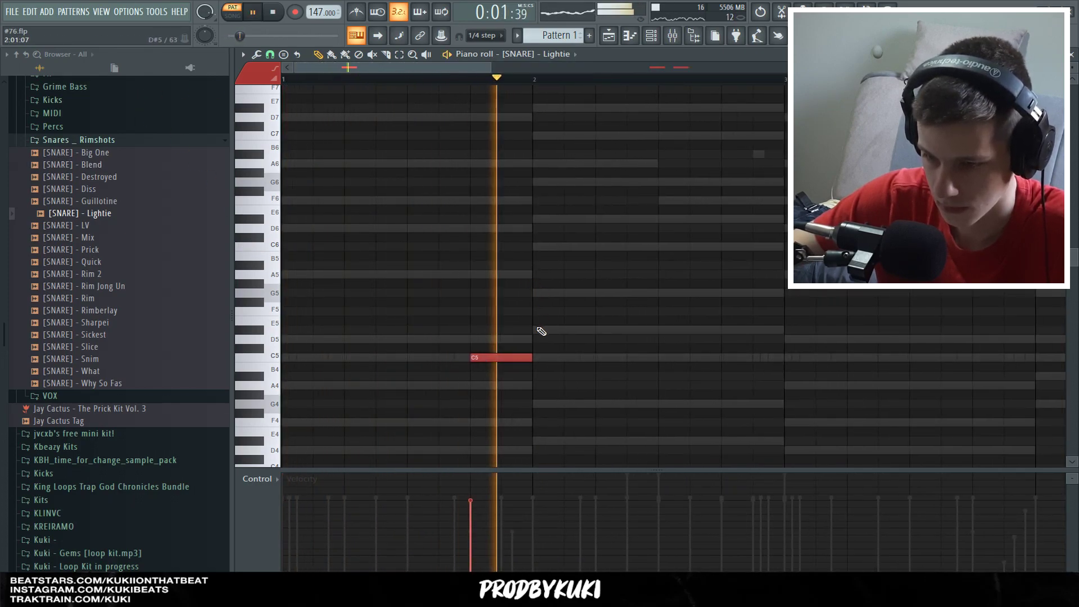
key("space")
key("space")
left_click_drag(530, 359, 504, 360)
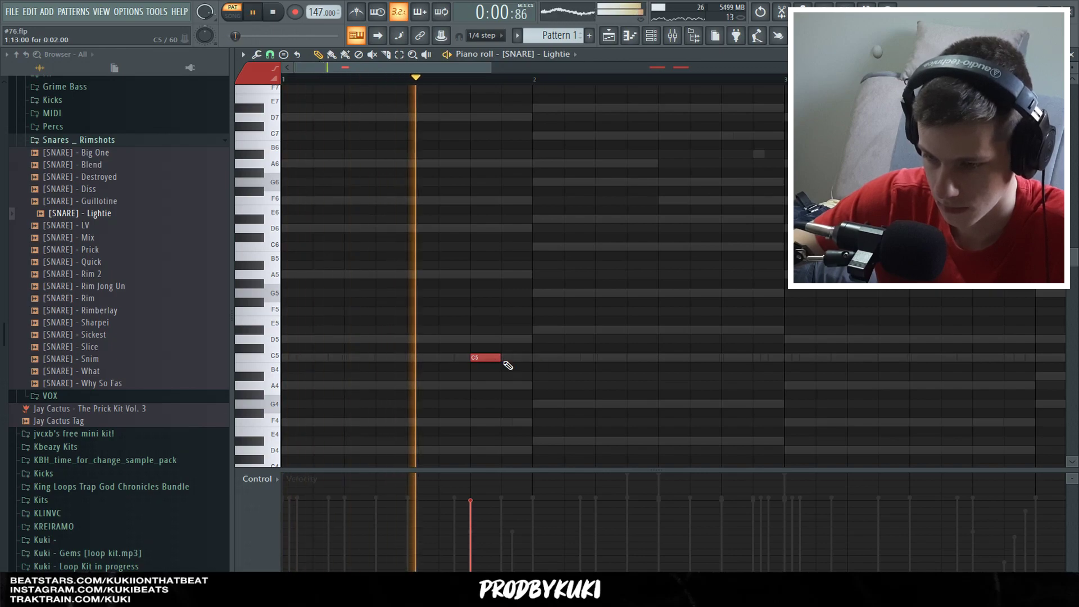
left_click(512, 359)
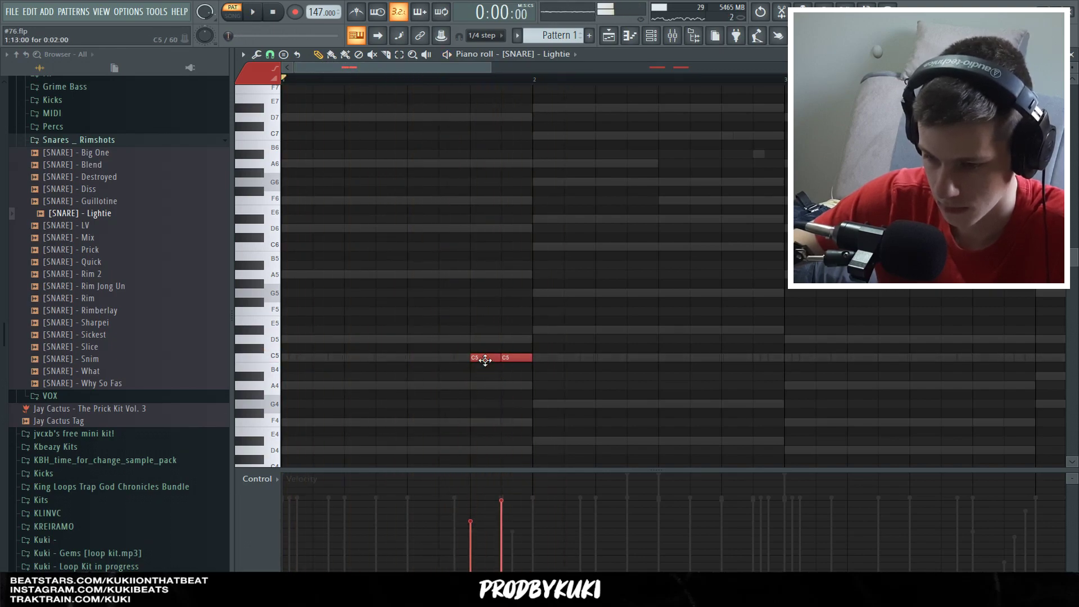
Step: Play the pattern and add a two-step C5 note on step 7 of bar 8 for [SNARE] - Lightie
key("space")
scroll(533, 66, "down", 3)
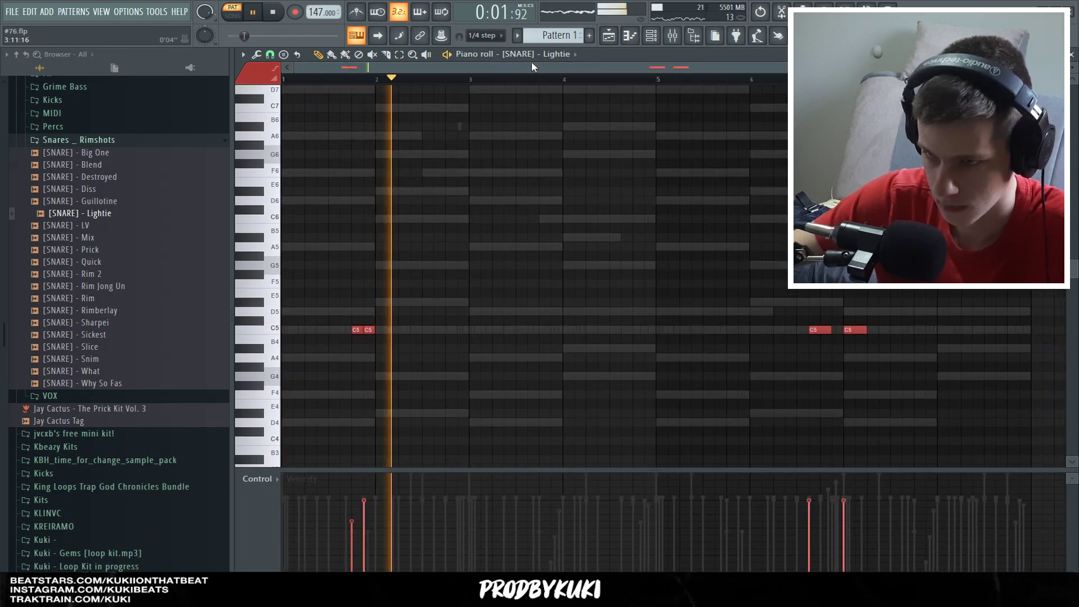
scroll(542, 251, "down", 2)
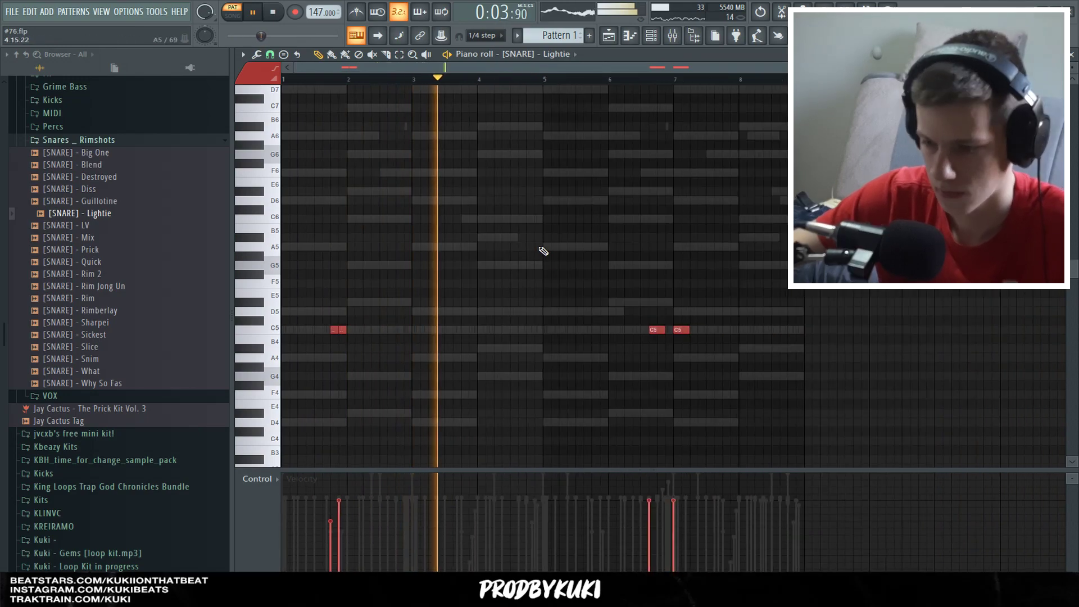
scroll(512, 281, "up", 2)
scroll(513, 302, "down", 2)
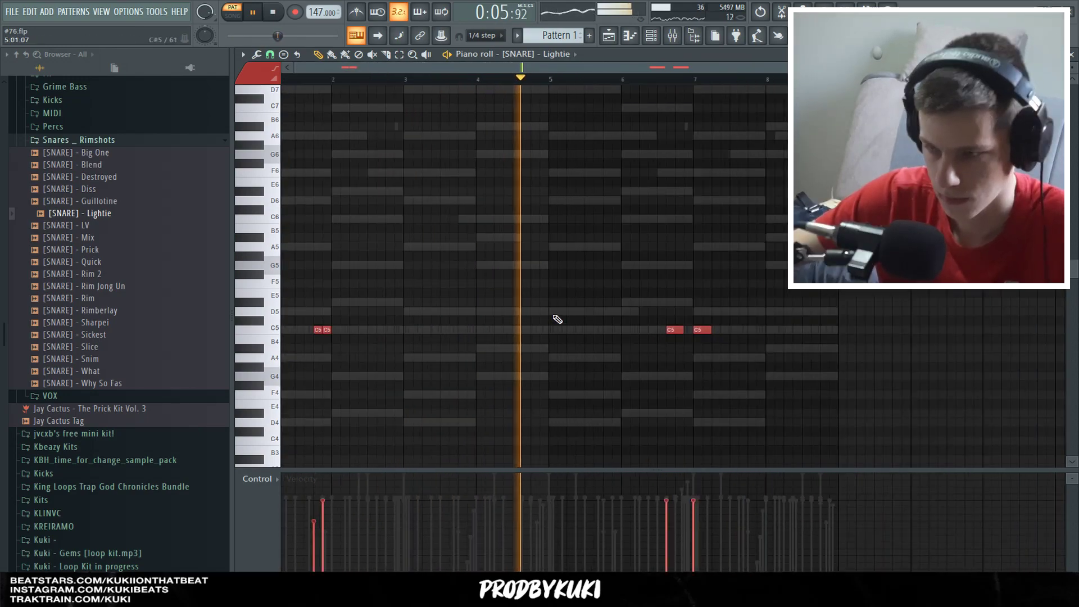
scroll(558, 319, "down", 1)
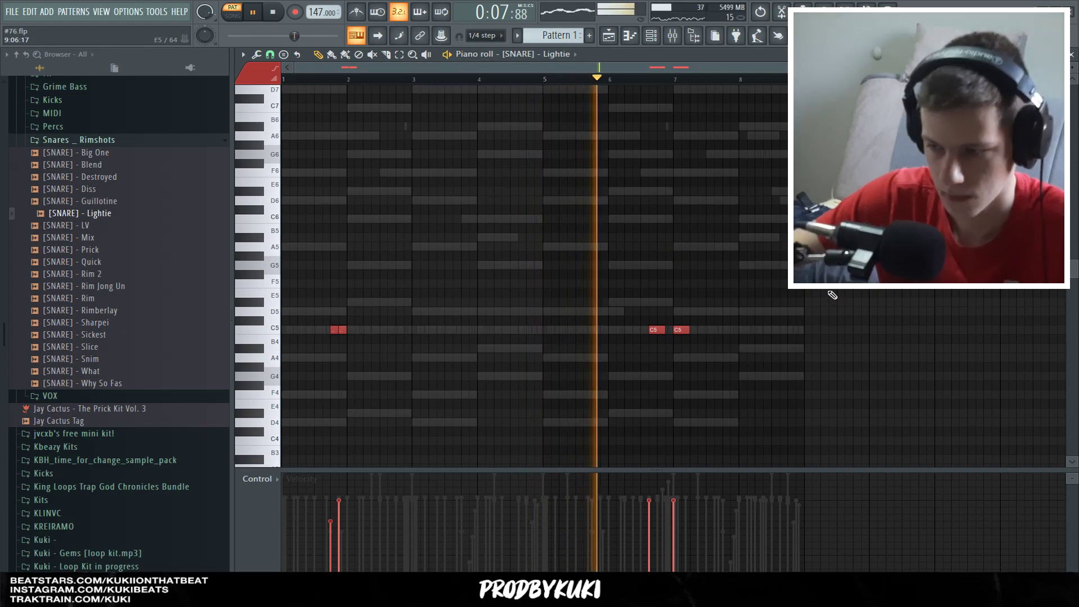
scroll(833, 303, "up", 2)
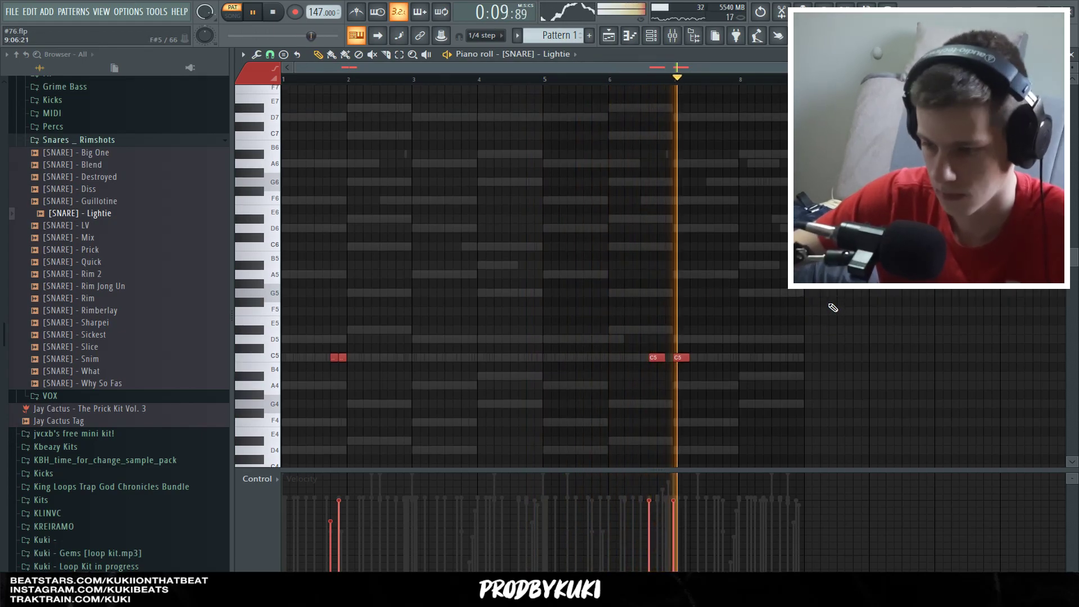
scroll(754, 339, "up", 3)
left_click(725, 358)
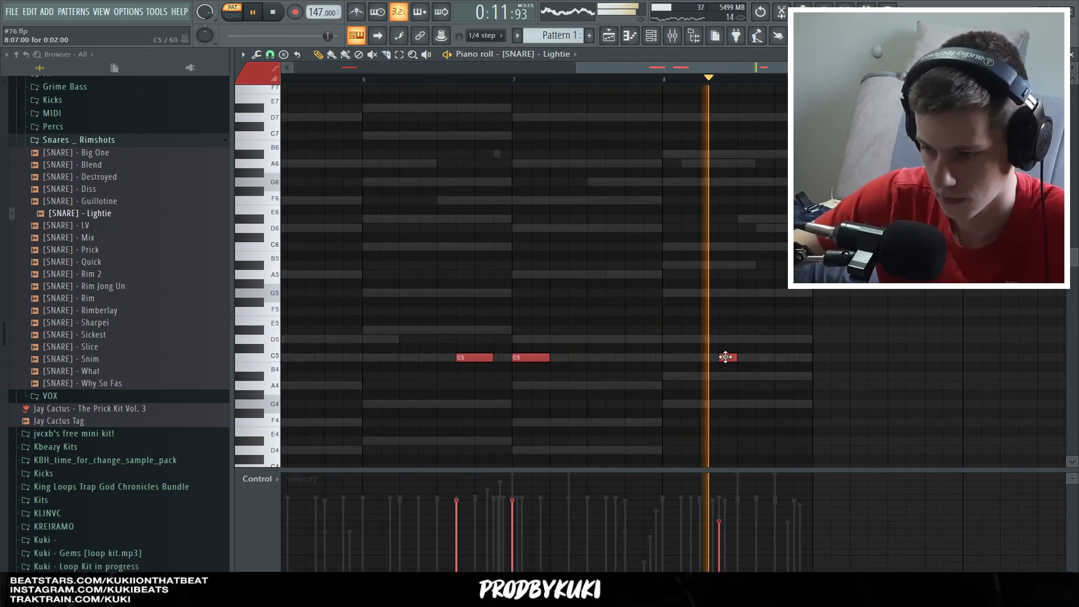
scroll(736, 348, "down", 3)
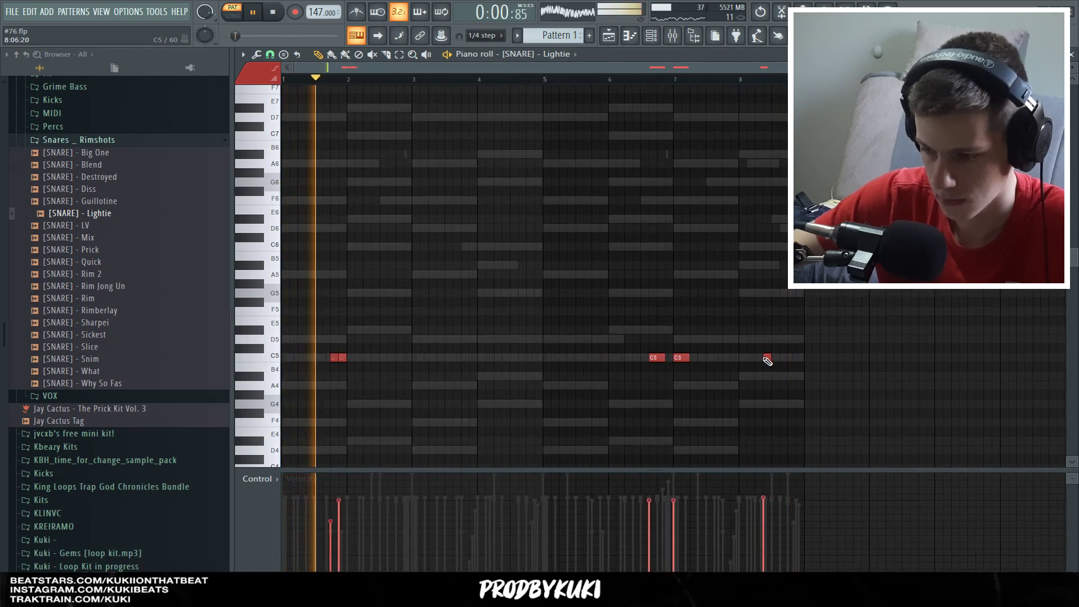
Step: Play back from bar 7 and delete the [SNARE] - Lightie note at the start of that bar
left_click(674, 80)
key("space")
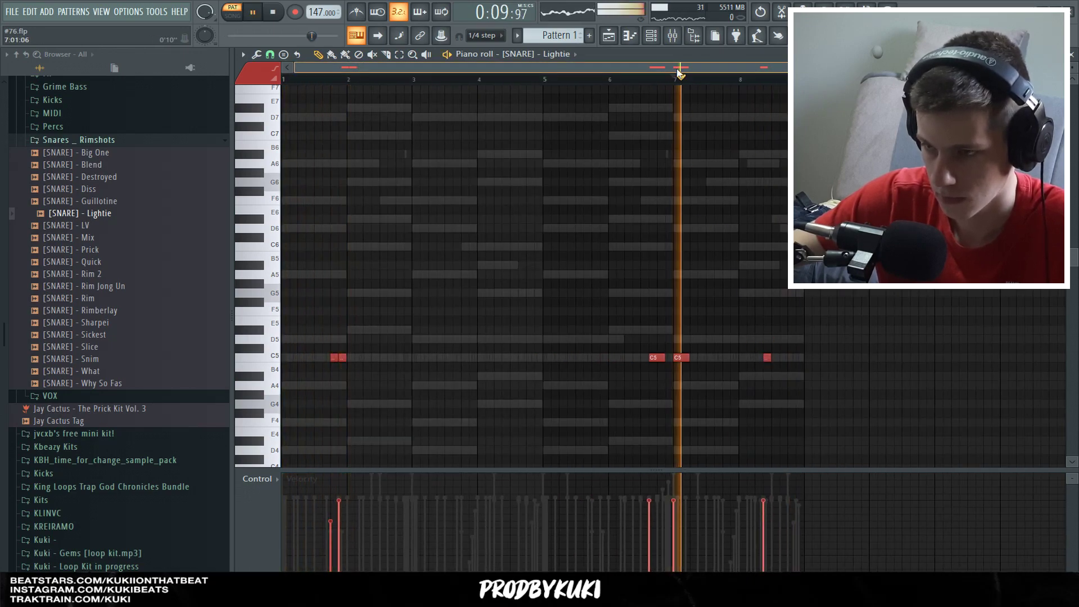
scroll(754, 251, "up", 3)
right_click(588, 358)
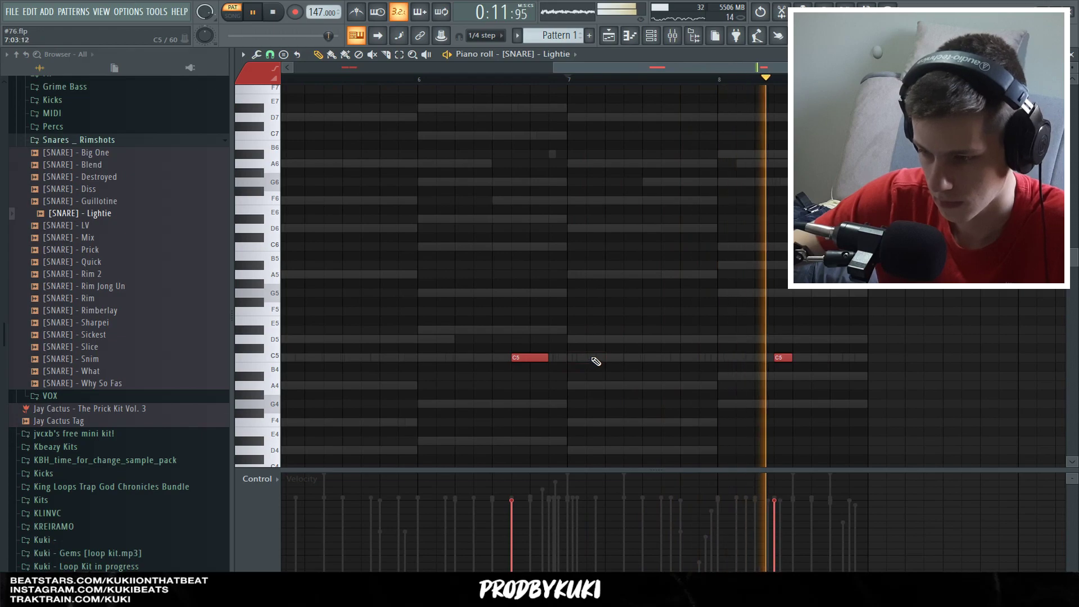
scroll(592, 361, "down", 3)
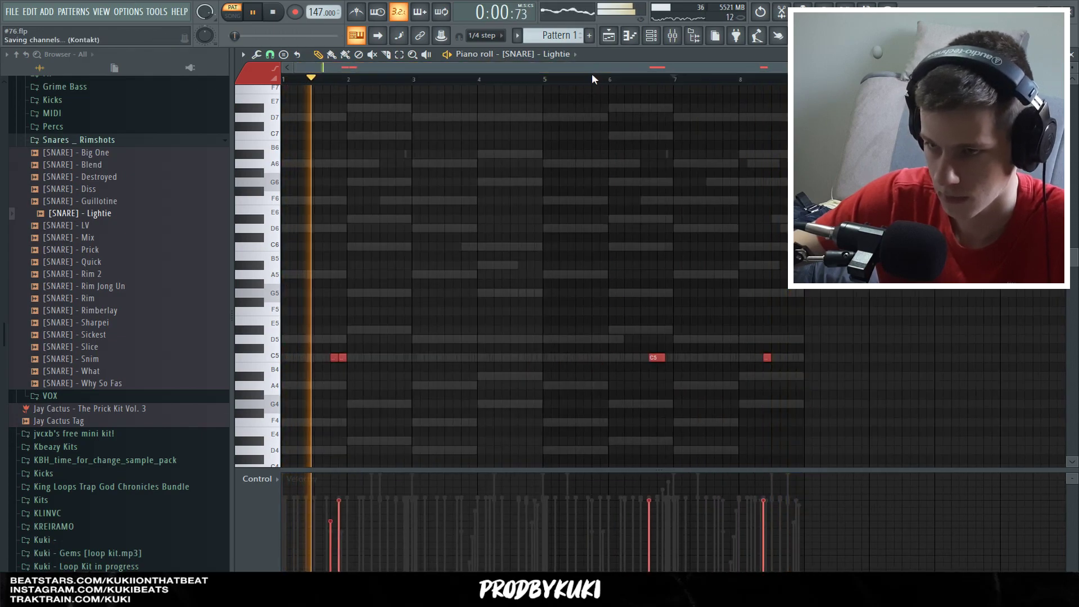
key("space")
Step: Browse the kit's Grime Bass folder, try bringing in the [GRIME BASS] - Rude sample, and undo it
scroll(339, 281, "up", 2)
scroll(118, 301, "up", 5)
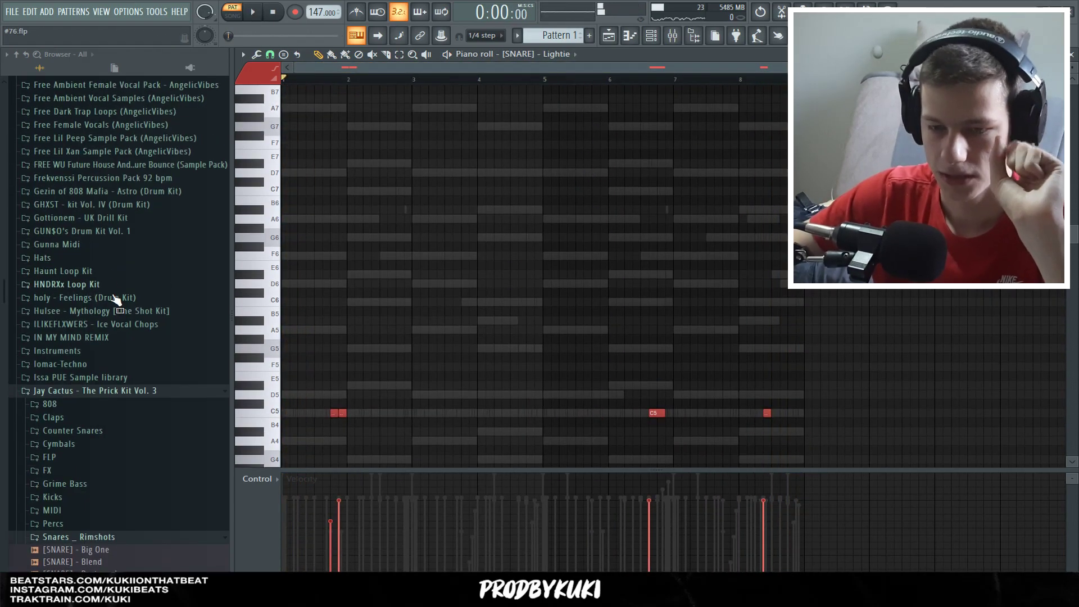
left_click(83, 343)
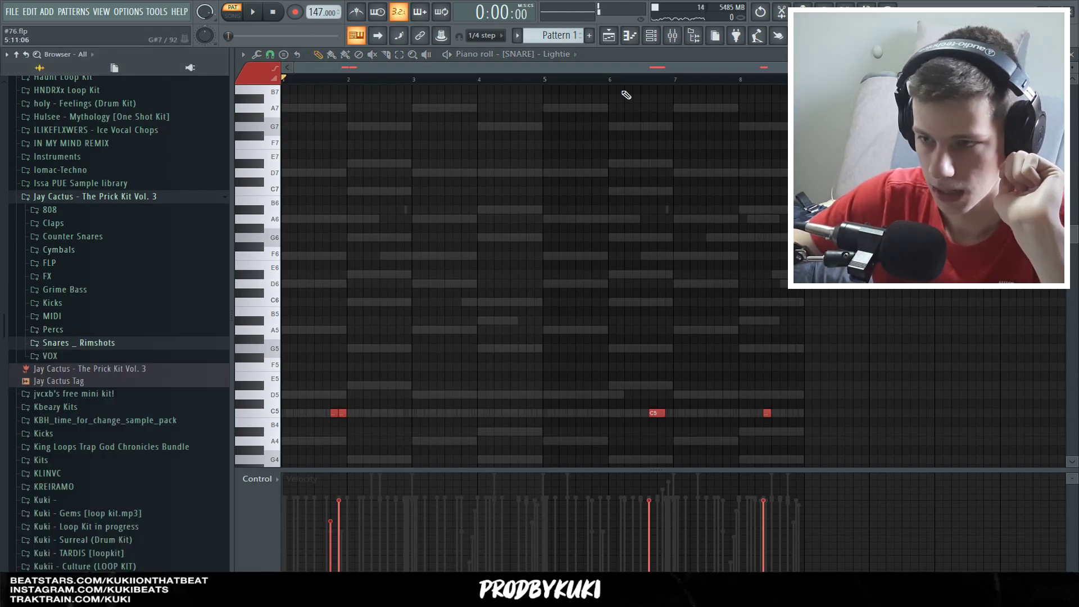
left_click(651, 36)
left_click(88, 290)
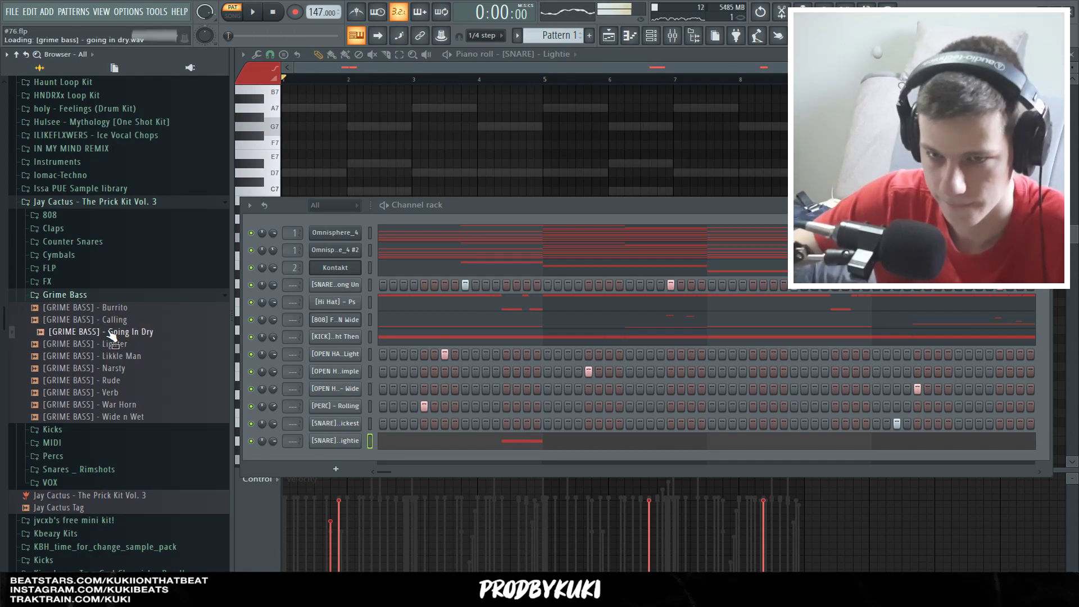
left_click_drag(85, 380, 659, 220)
key("ctrl+z")
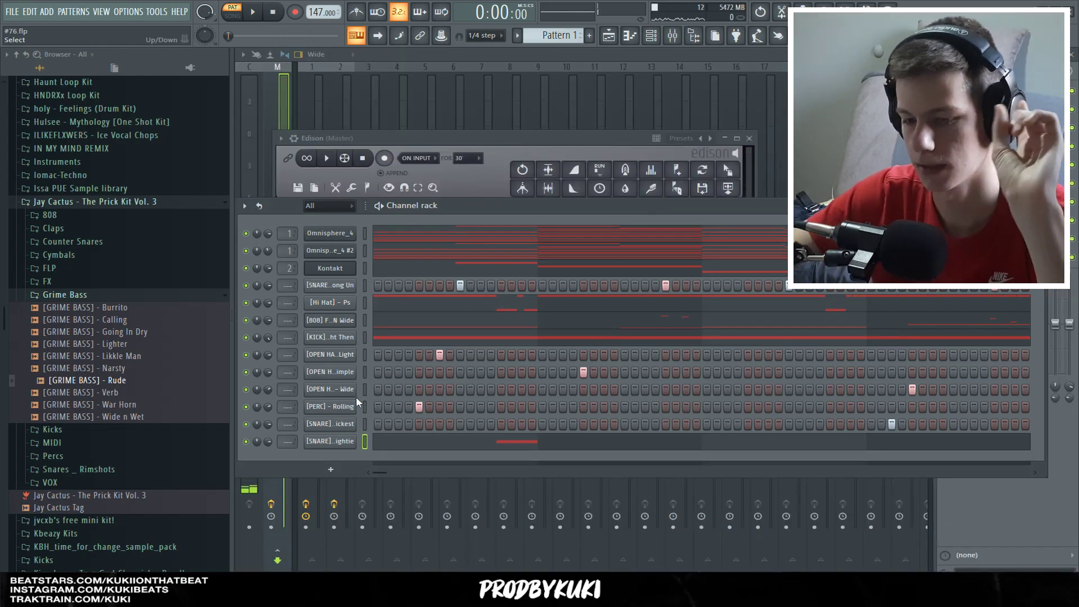
Step: Add a third Omnisphere channel and enter two A7 notes ending bar 1, G7 and D#7 in bar 2, and short C#7 plus D7 starting bar 3
left_click(332, 468)
left_click(478, 213)
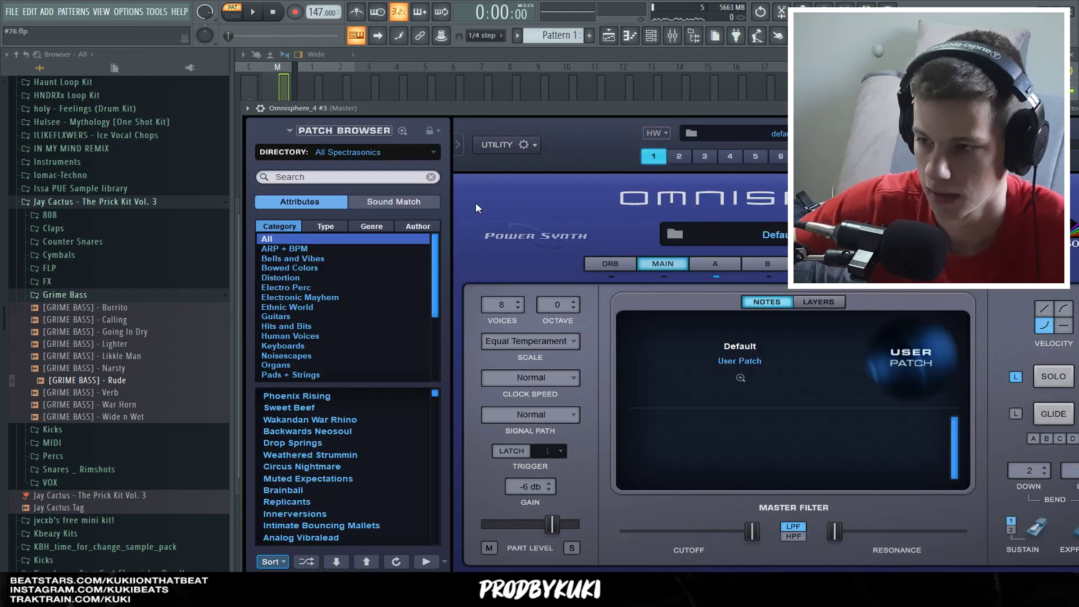
left_click(525, 148)
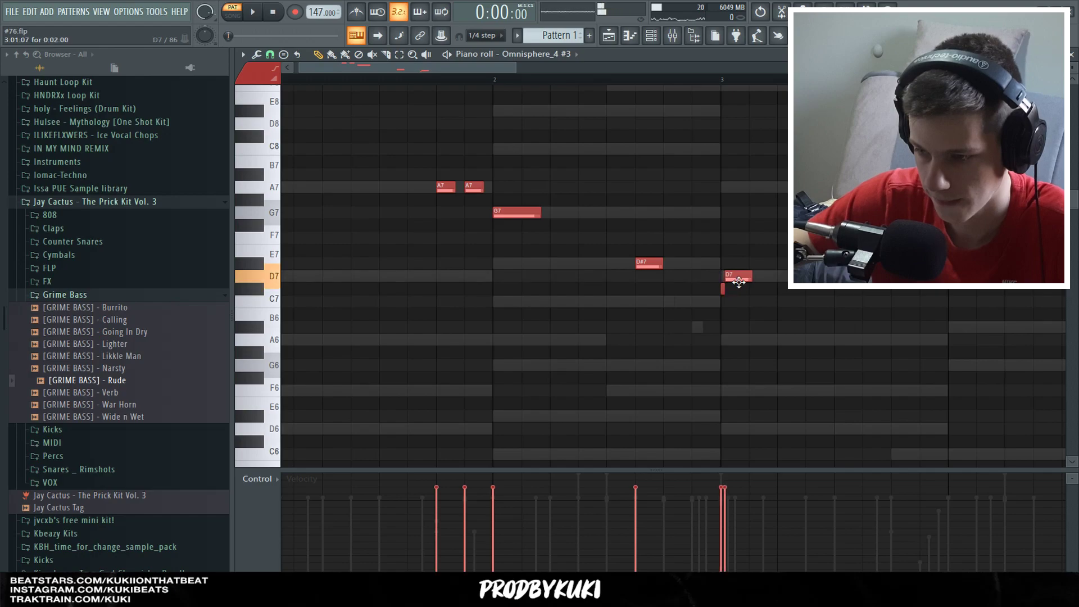
scroll(687, 227, "down", 2)
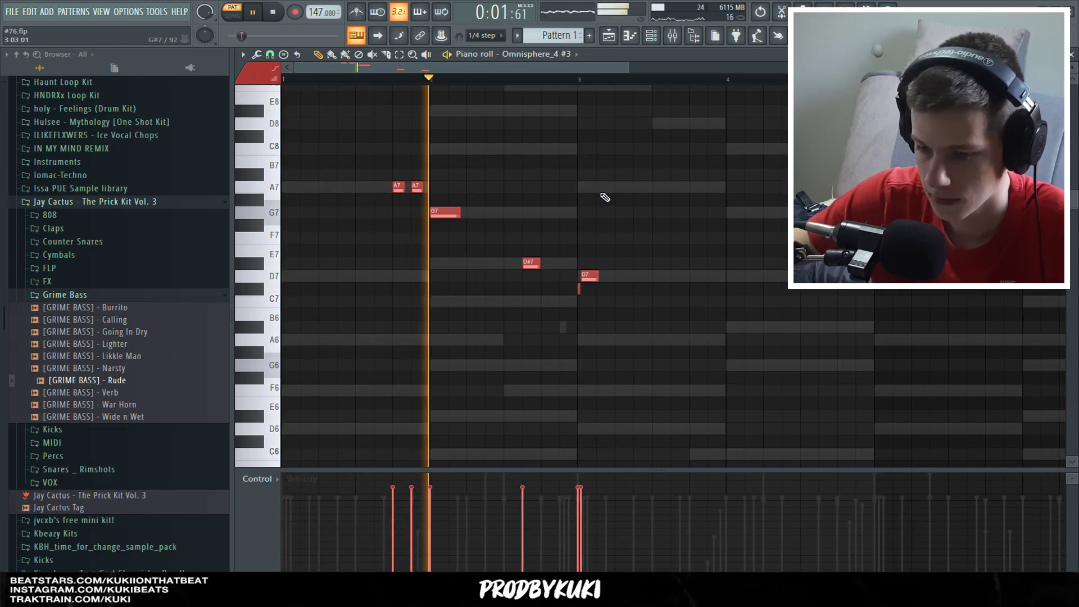
scroll(576, 201, "up", 2)
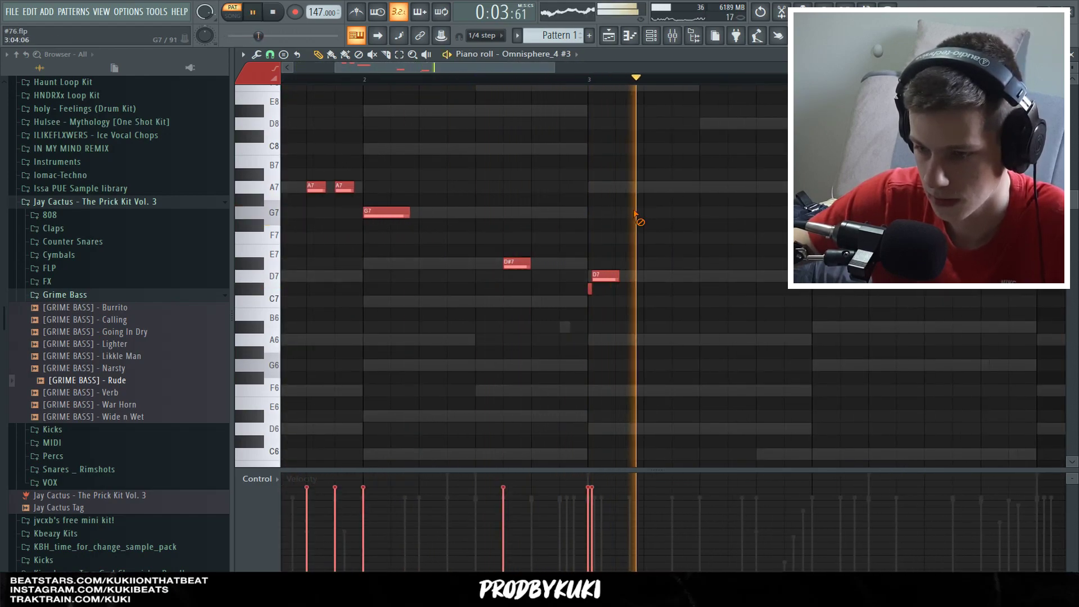
Step: Lengthen bar 3's D7 note to about half a bar and add two-step C8, A#7 and G7 notes on steps 5, 7 and 9 of bar 4
left_click(591, 83)
key("space")
scroll(836, 248, "down", 2)
scroll(836, 250, "up", 2)
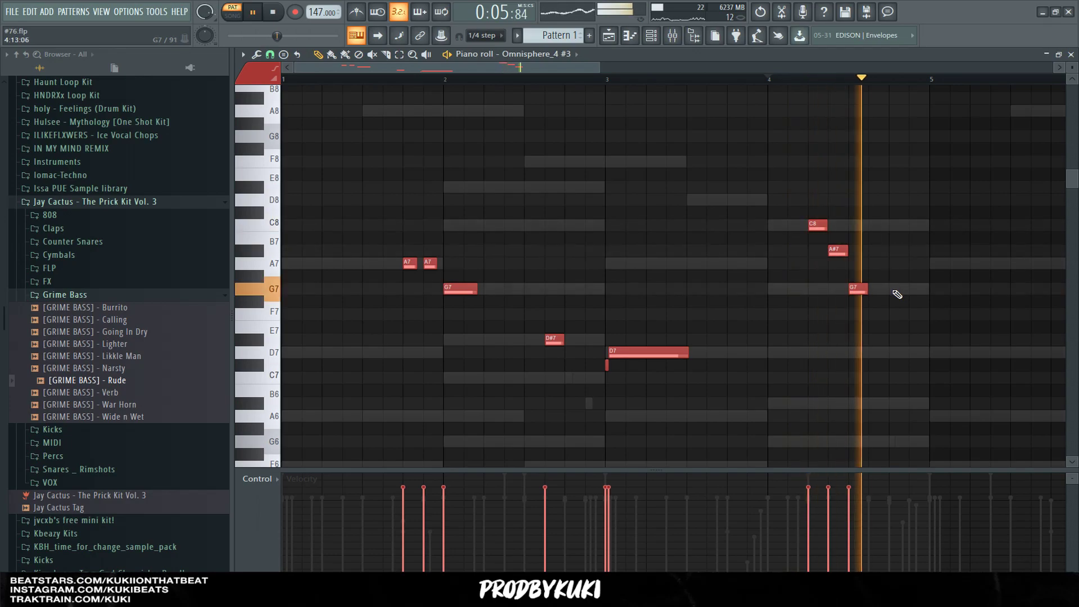
Step: Add two-step A7 notes at the start of bars 5 and 7, and two G7 notes on steps 13 and 15 of bar 6
left_click(753, 266)
key("space")
scroll(772, 270, "up", 4)
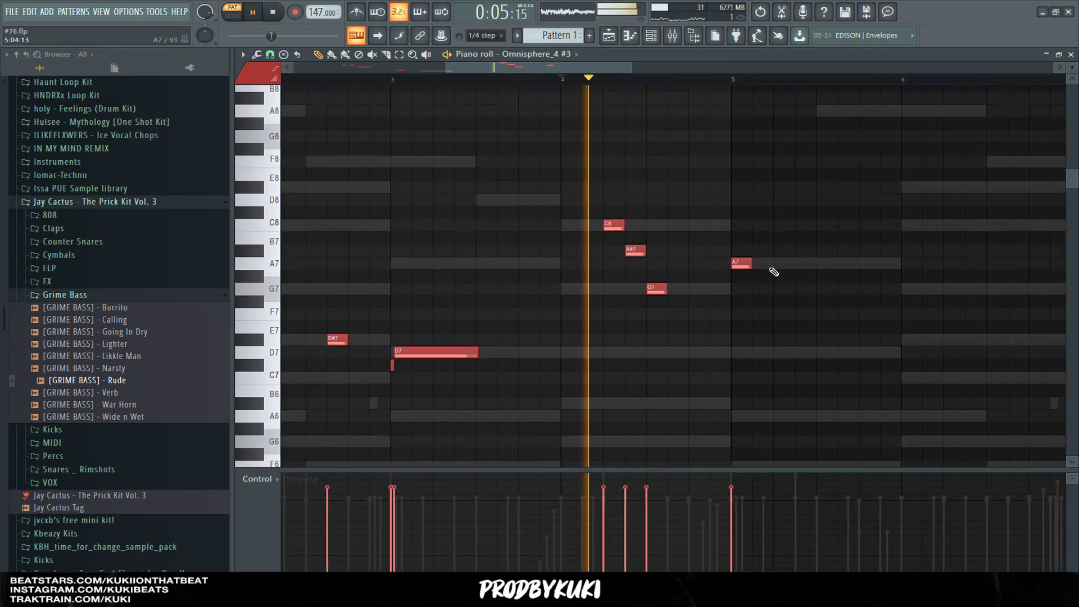
scroll(834, 278, "down", 4)
scroll(837, 280, "up", 5)
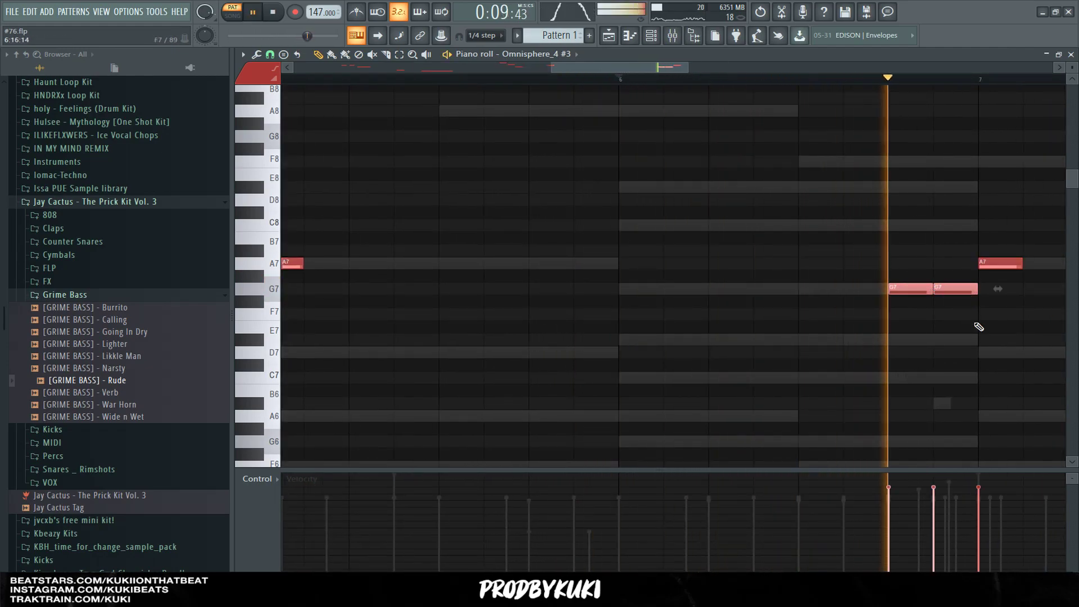
scroll(976, 320, "down", 4)
scroll(977, 329, "up", 2)
key("space")
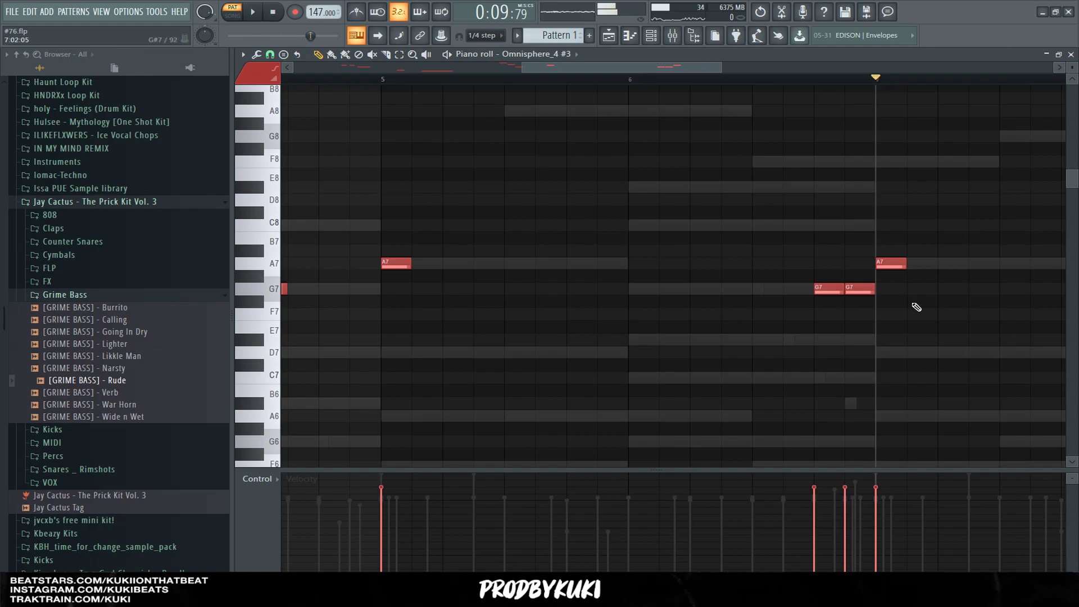
Step: Add a two-step A7 on step 15 of bar 7 and a G7 at the start of bar 8, and play the melody back
scroll(914, 307, "down", 4)
scroll(691, 291, "up", 4)
key("space")
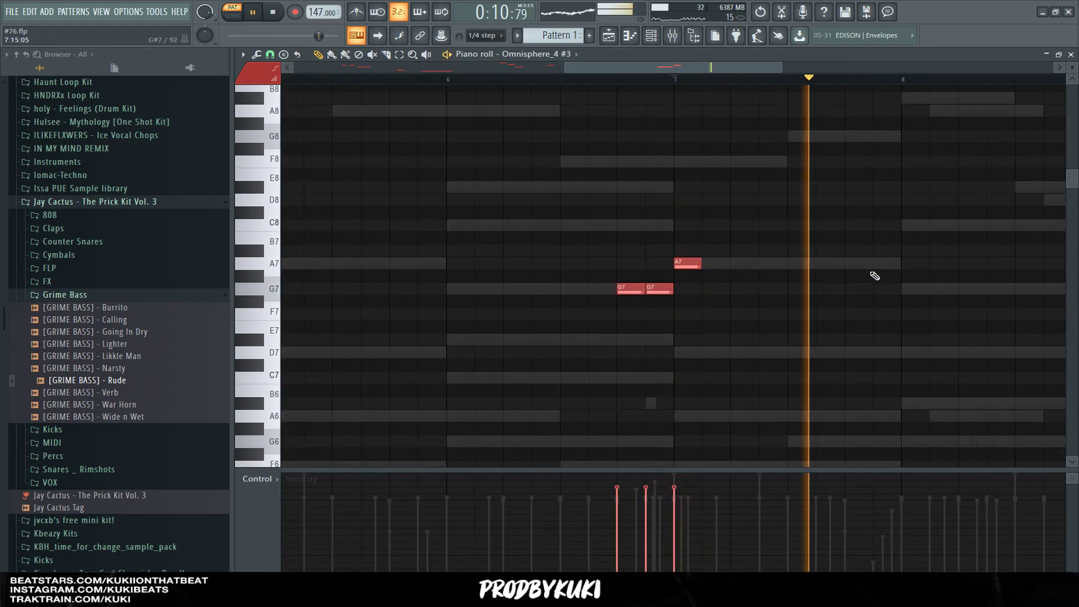
key("space")
scroll(948, 310, "down", 4)
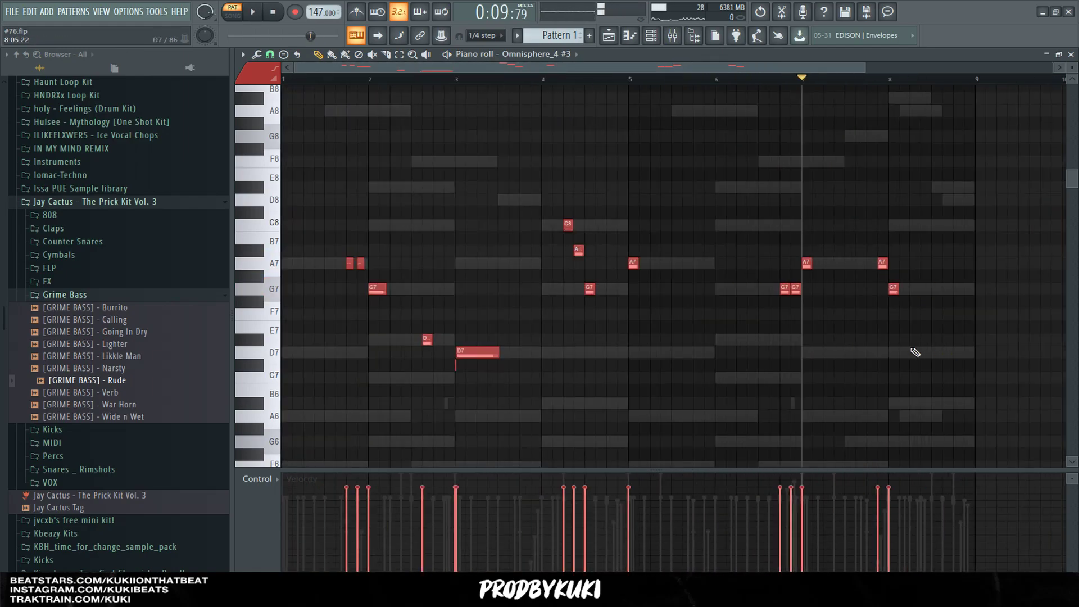
scroll(949, 330, "up", 3)
key("space")
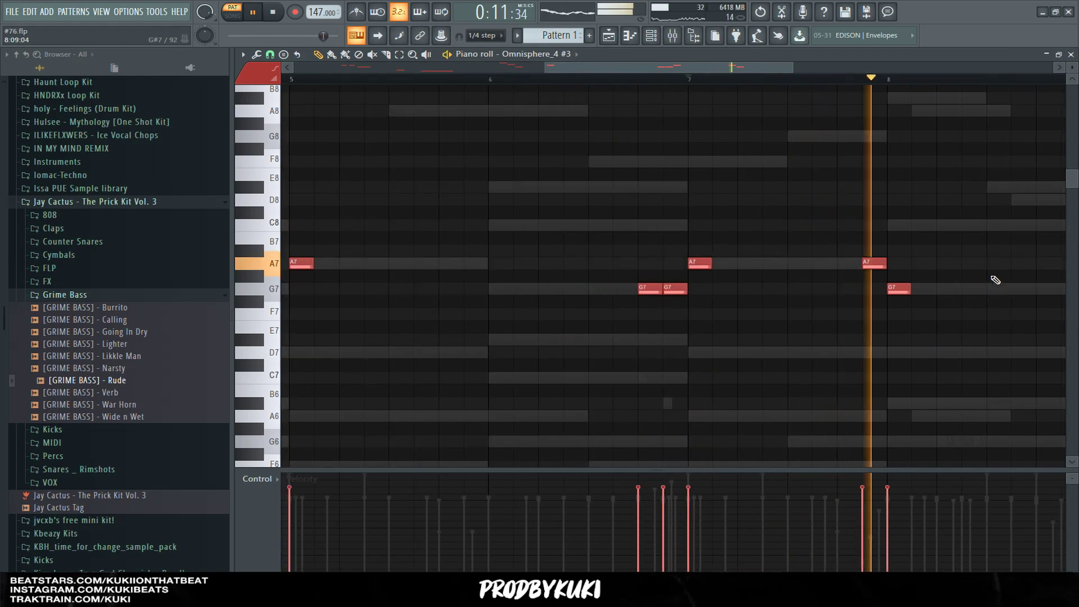
scroll(1062, 270, "down", 4)
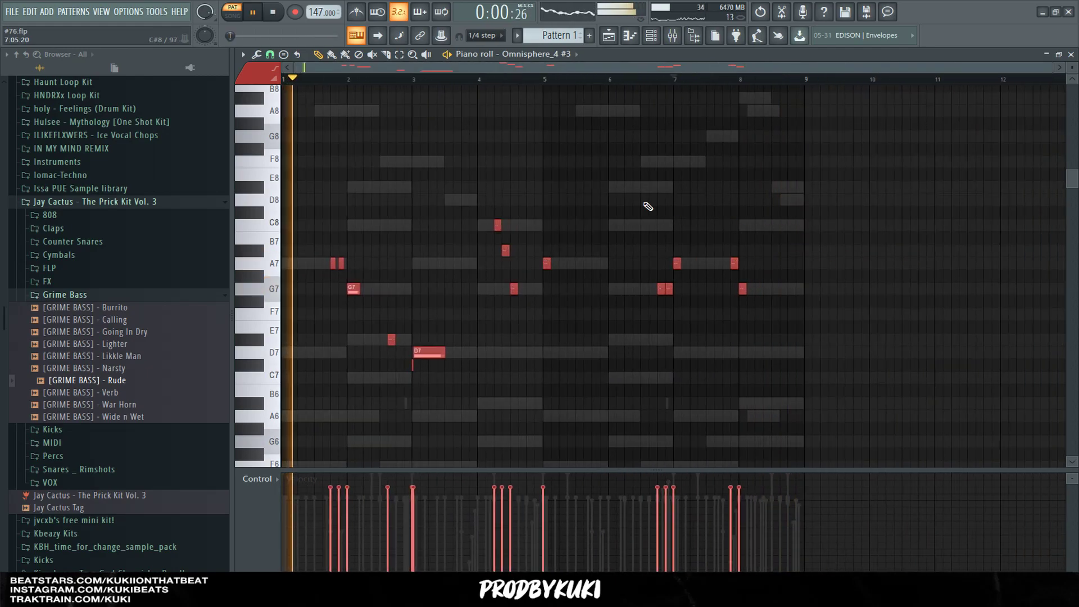
scroll(317, 179, "up", 3)
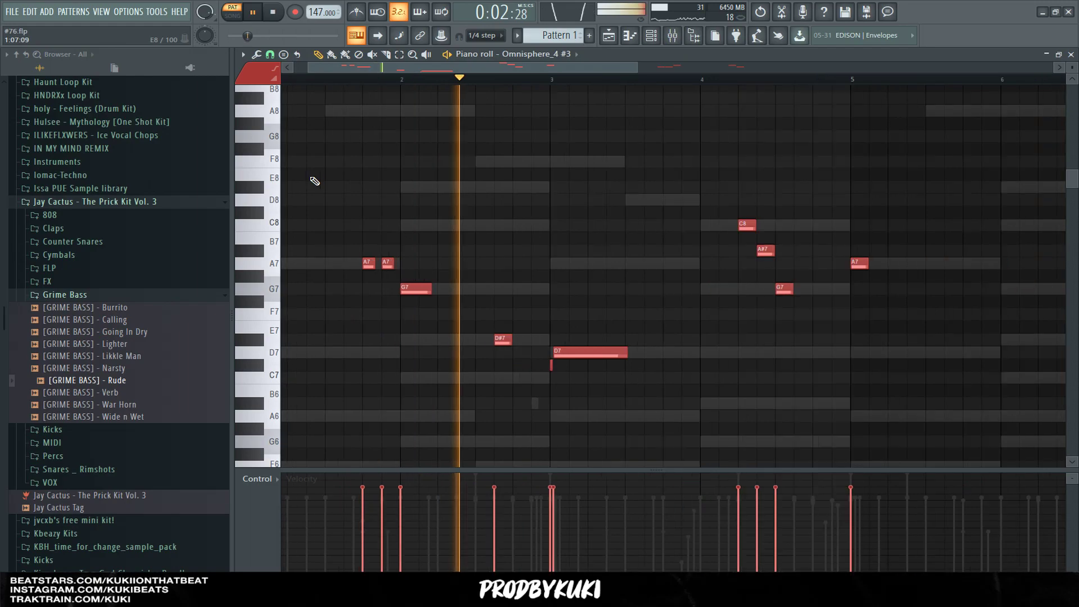
scroll(460, 236, "down", 4)
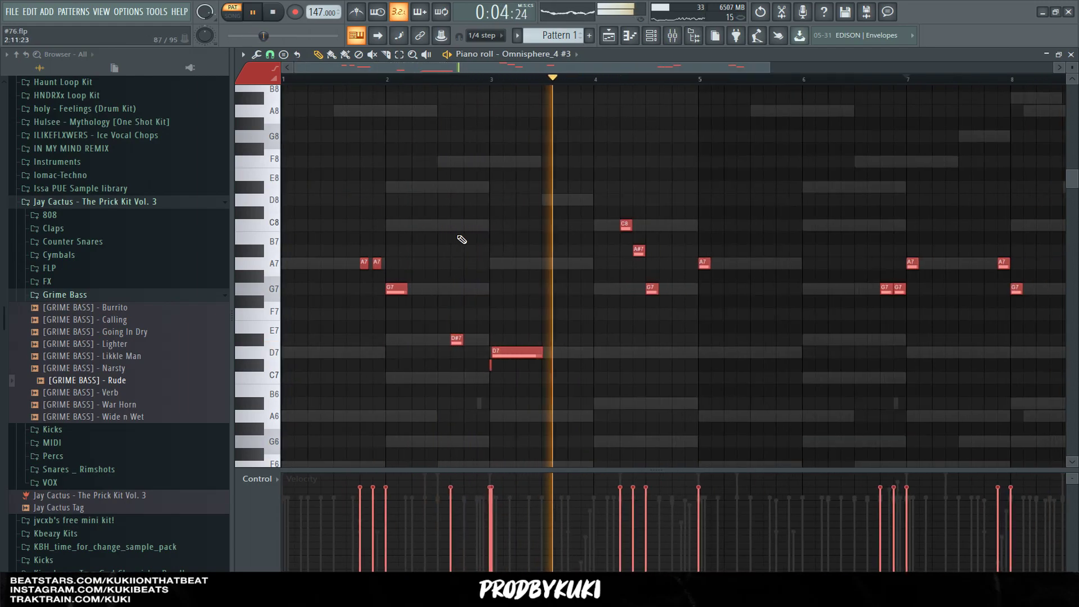
key("space")
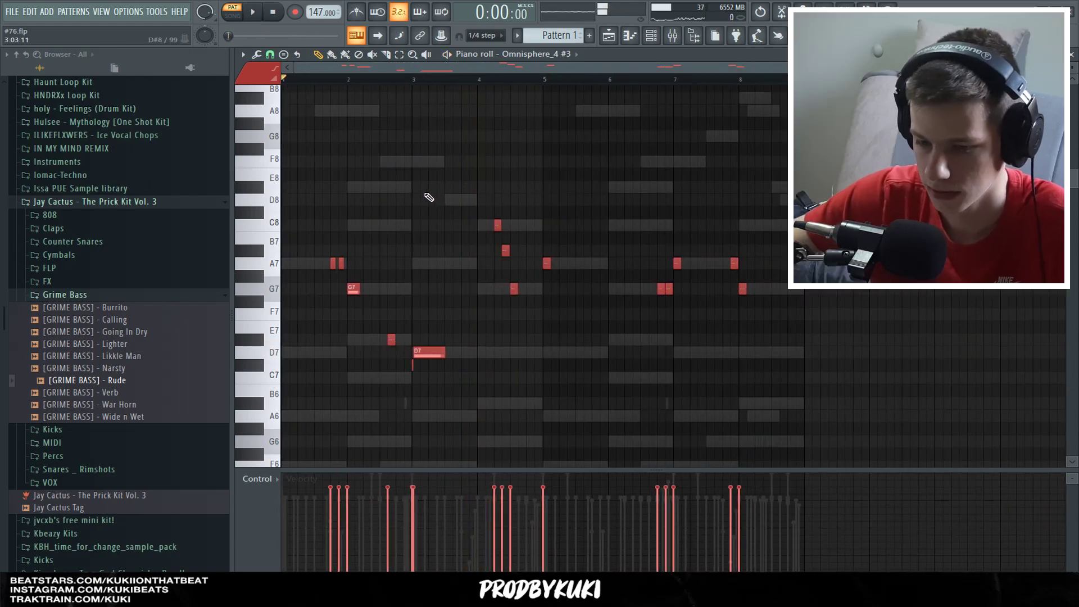
Step: Randomize the notes' velocities with a velocity level of -24%, and soften the first A7 note in bar 1
key("alt+r")
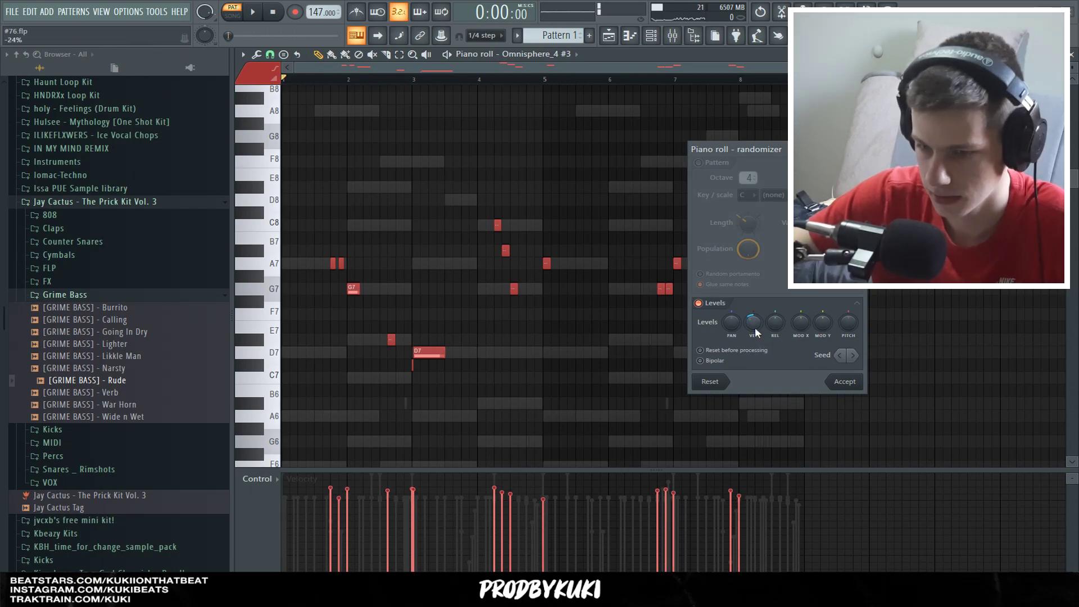
key("space")
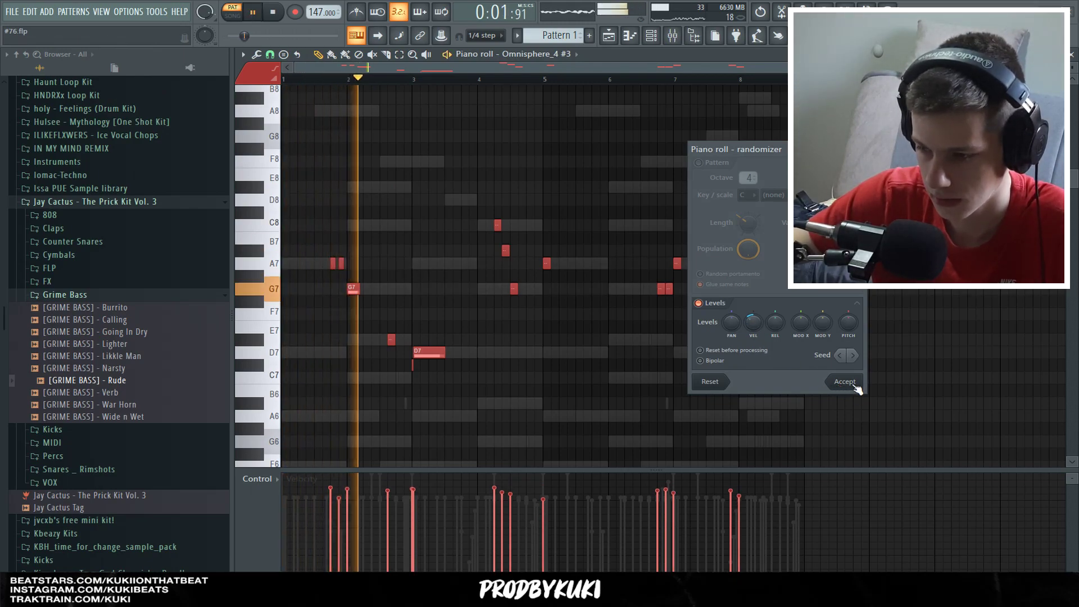
left_click(845, 382)
scroll(489, 281, "up", 4)
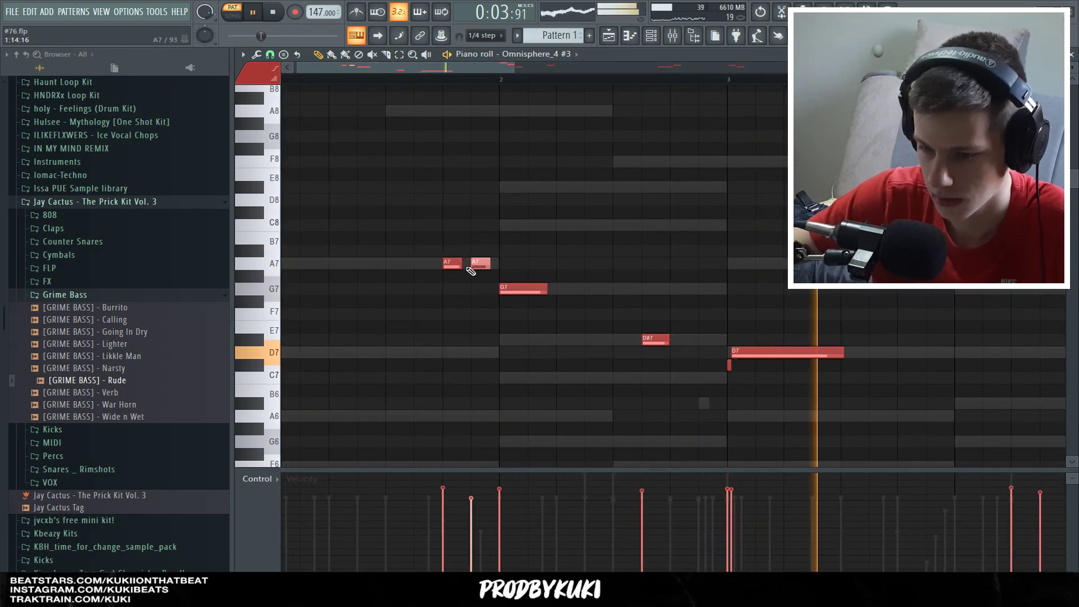
scroll(616, 280, "down", 4)
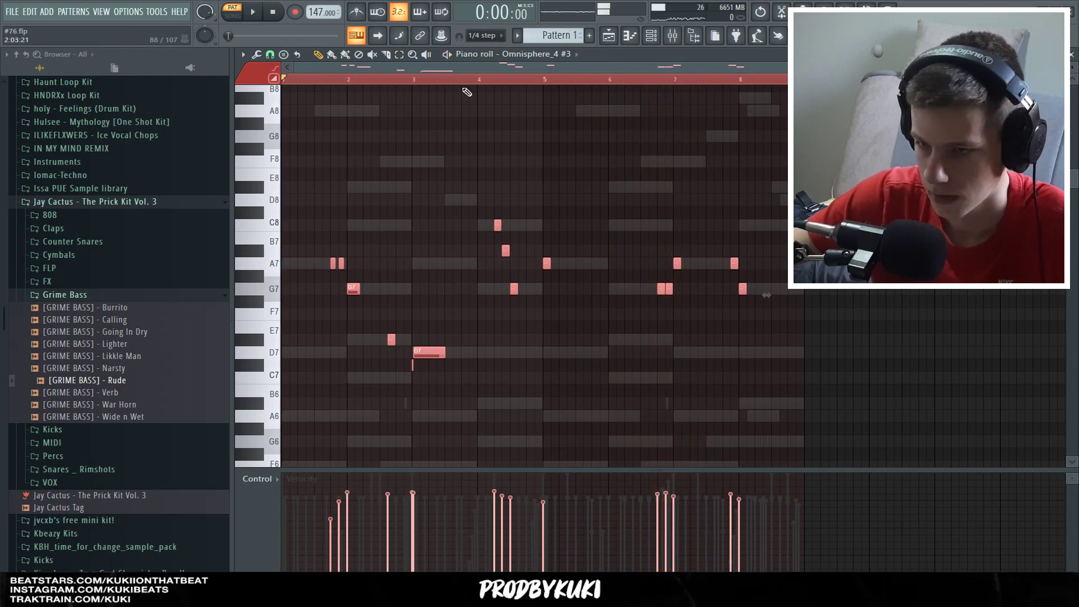
Step: Move the third Omnisphere channel up to directly below Kontakt and route it to mixer track 3
left_click(650, 36)
key("alt+Up")
key("alt+Up")
key("alt+Up")
key("alt+Up")
key("alt+Up")
key("alt+Up")
key("alt+Up")
key("alt+Up")
key("alt+Up")
key("alt+Up")
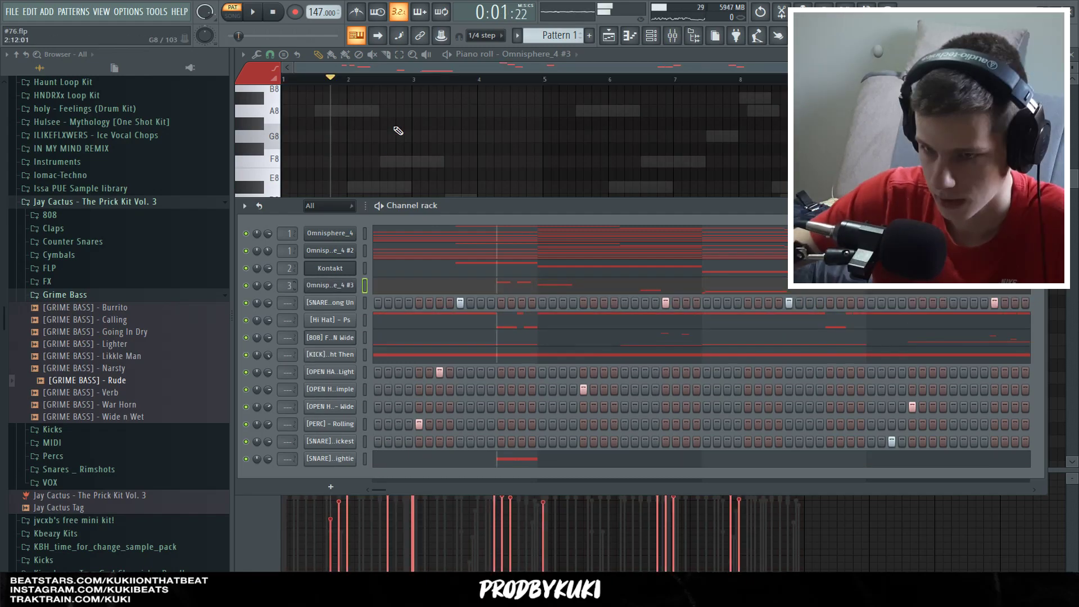
Step: Solo Insert 3 in the mixer and lower its fader slightly
left_click(264, 81)
left_click(672, 36)
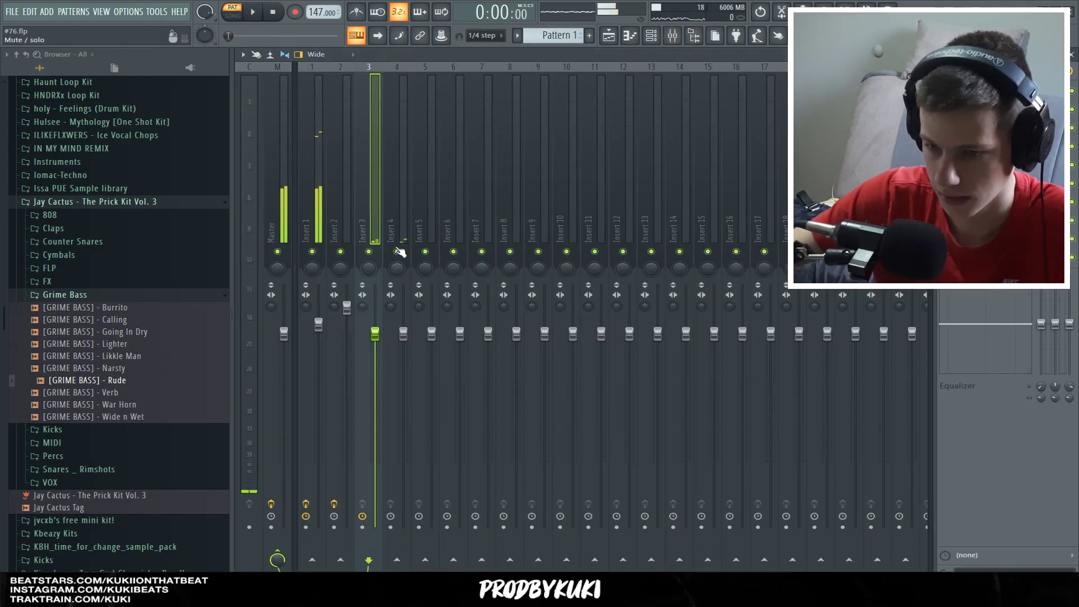
right_click(369, 252)
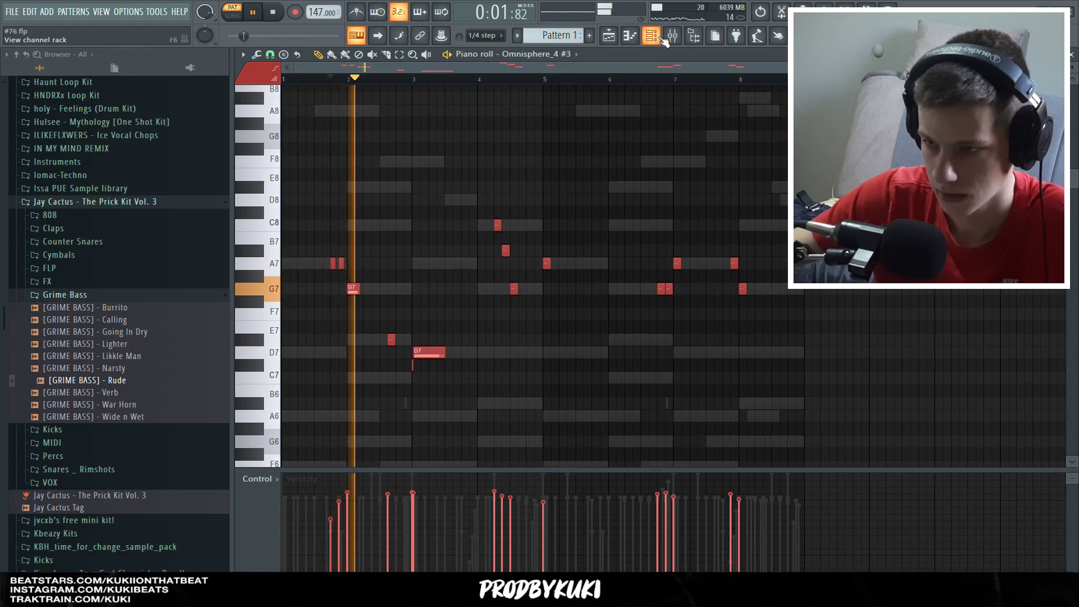
left_click(672, 35)
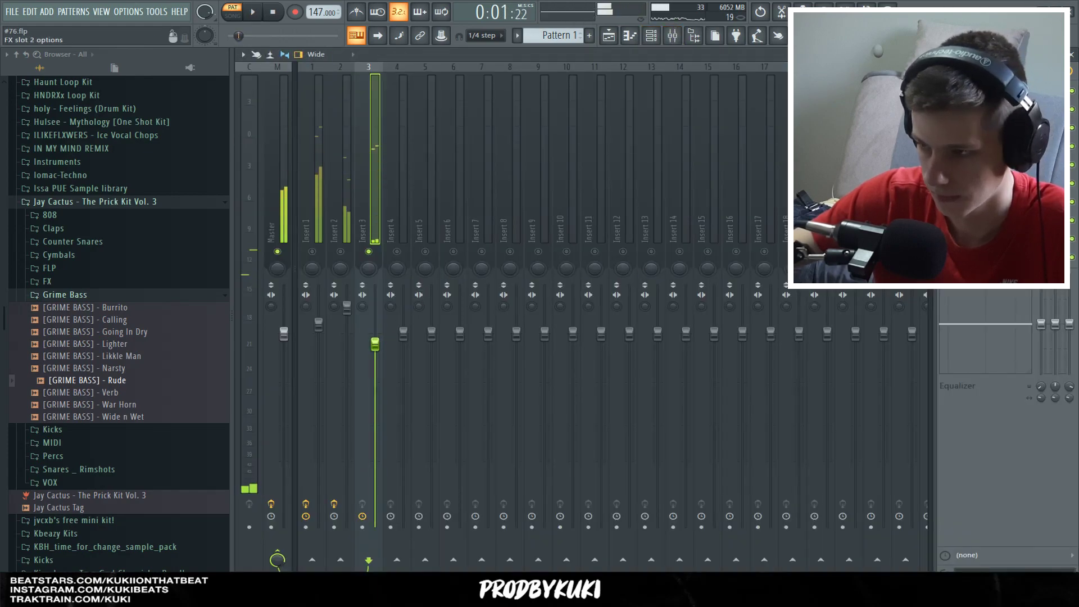
Step: Load Secret Sauce in Insert 3's first effect slot with the Drop preset and set its Overall amount to about 48
left_click(945, 91)
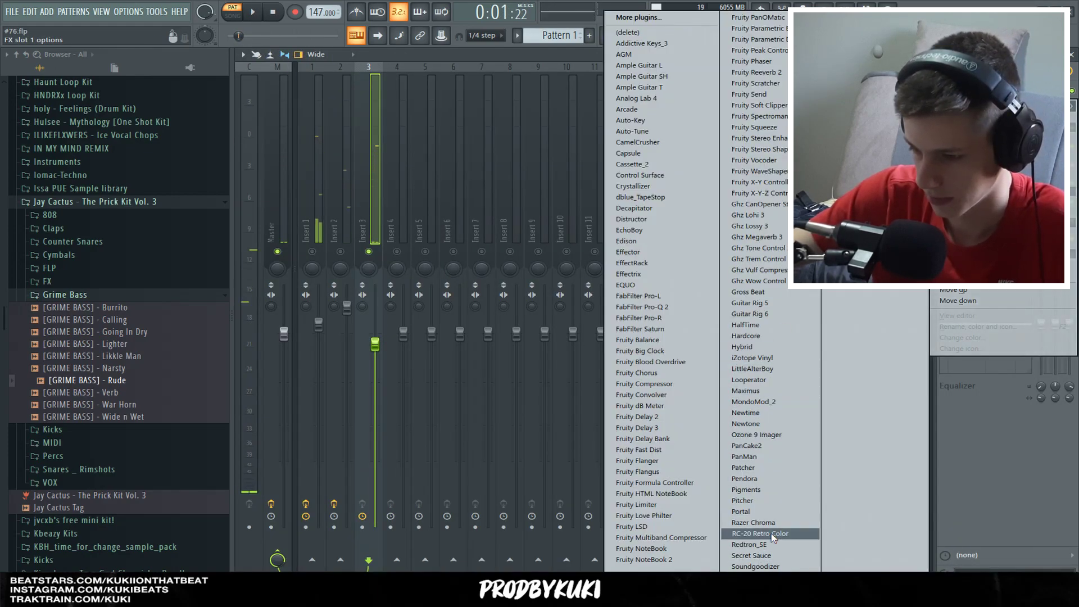
left_click(764, 556)
left_click(451, 151)
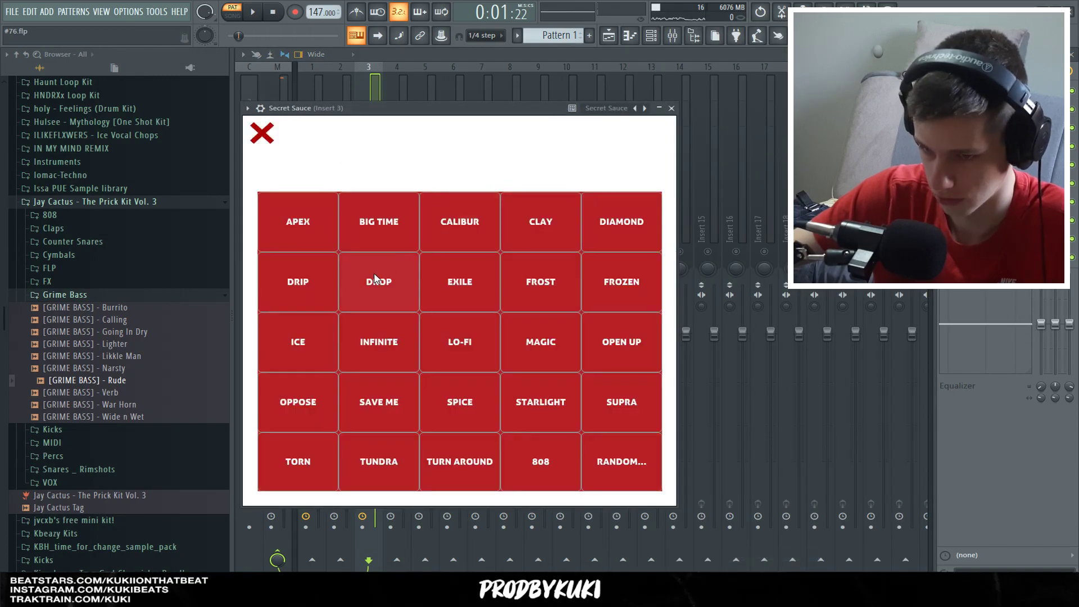
left_click(375, 282)
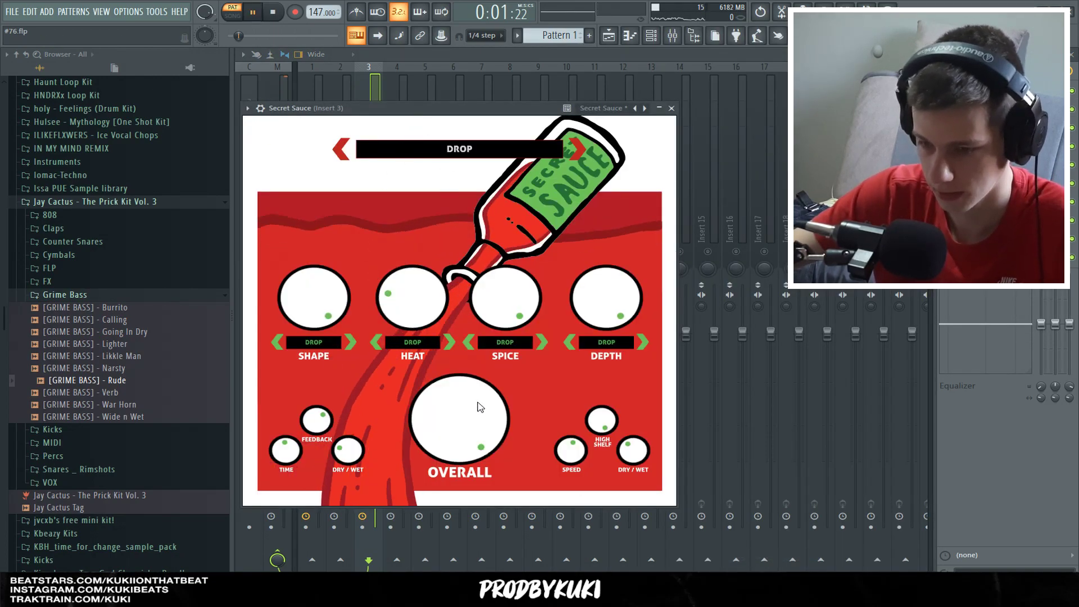
key("space")
left_click_drag(478, 404, 473, 452)
scroll(470, 429, "down", 3)
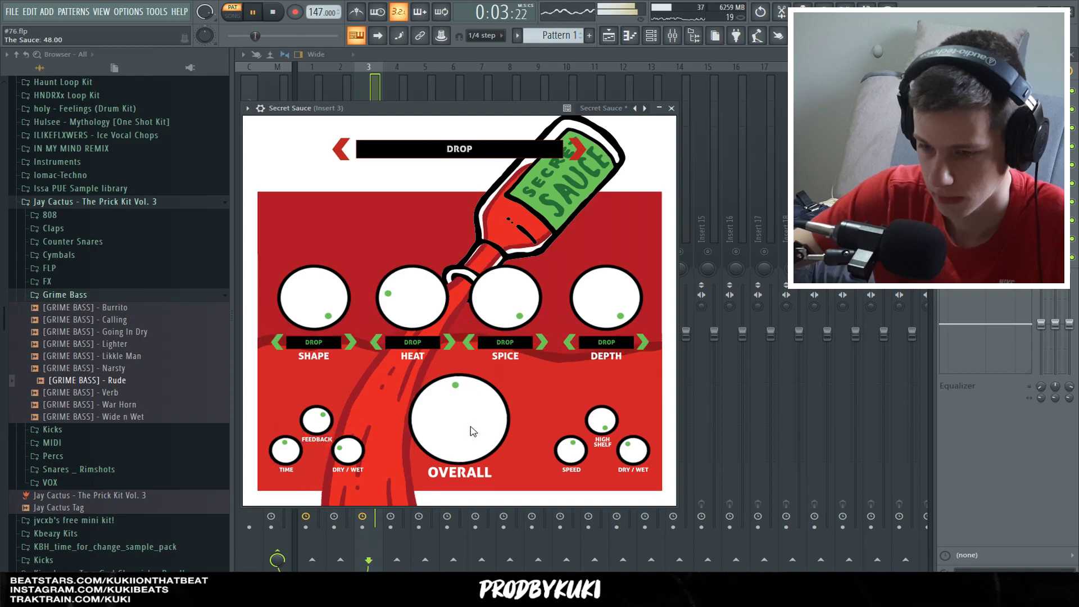
left_click(671, 108)
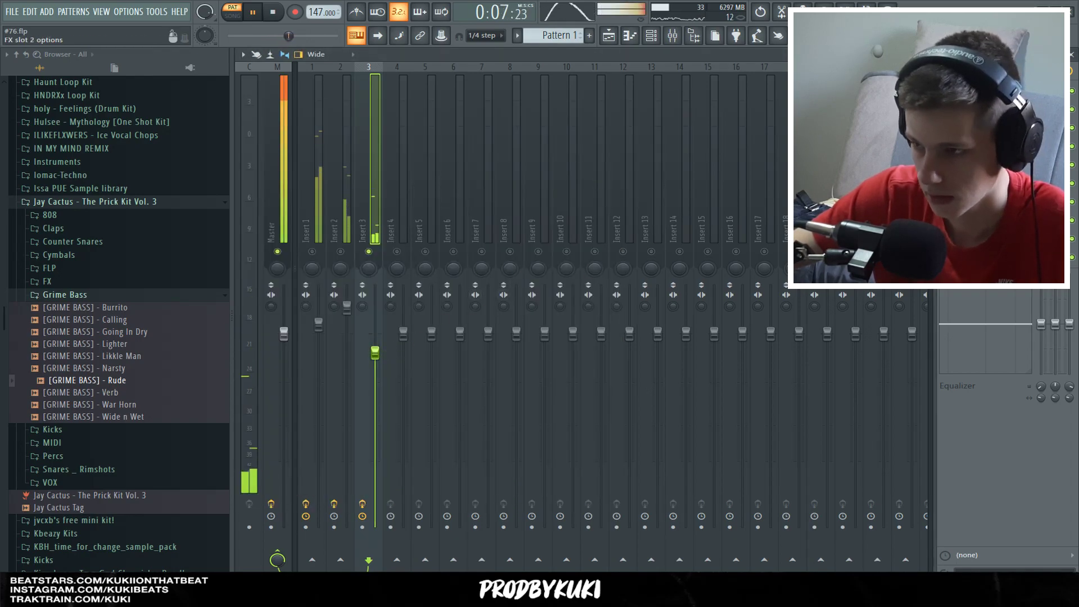
Step: Load EchoBoy in Insert 3's second effect slot with the Cheap Ray Gun preset, and lower the insert's fader further
key("space")
left_click(945, 109)
left_click(629, 230)
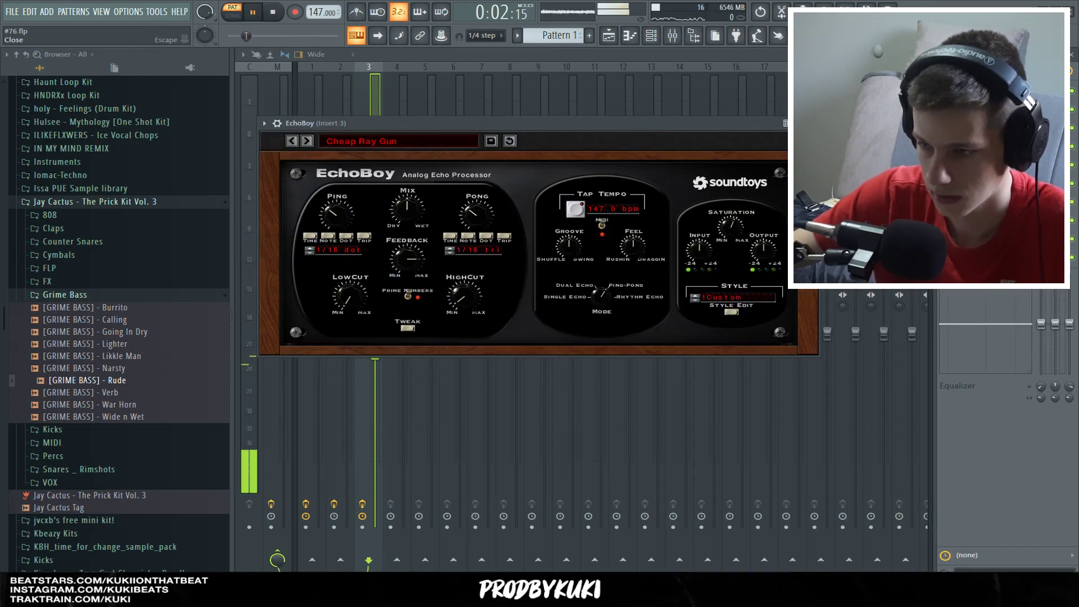
left_click(814, 123)
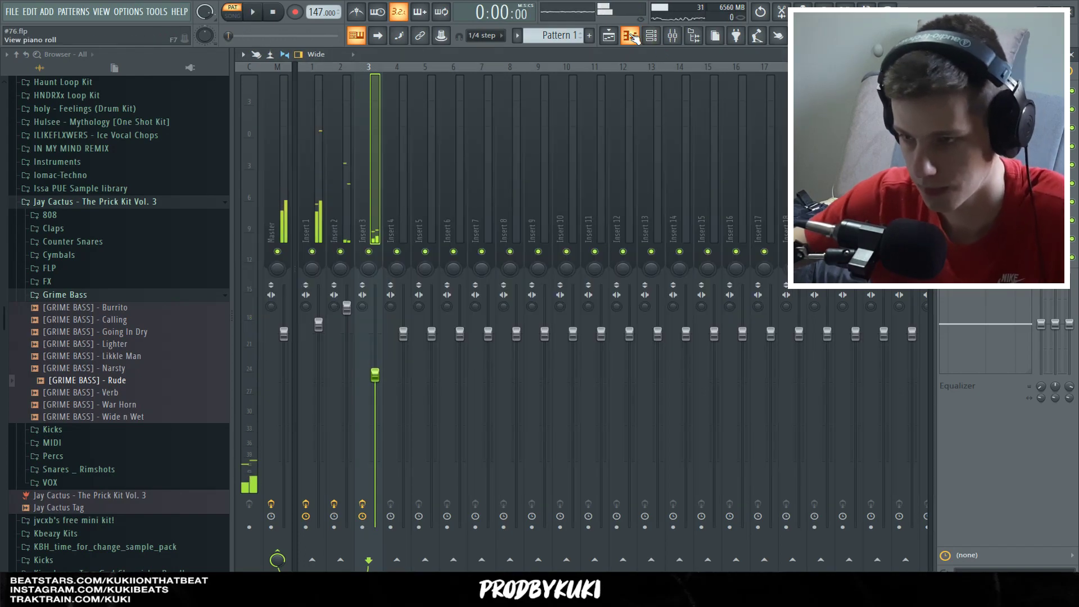
Step: Delete the short C#7 note at the start of bar 3 and transpose the third Omnisphere's melody down one octave
left_click(629, 36)
key("space")
scroll(629, 158, "down", 2)
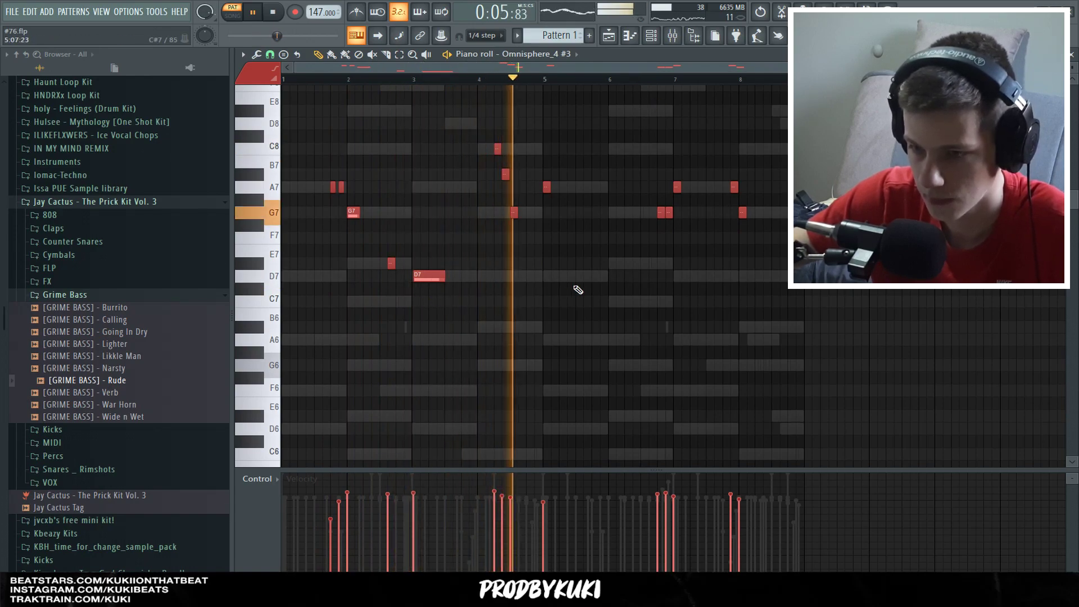
left_click(679, 39)
key("space")
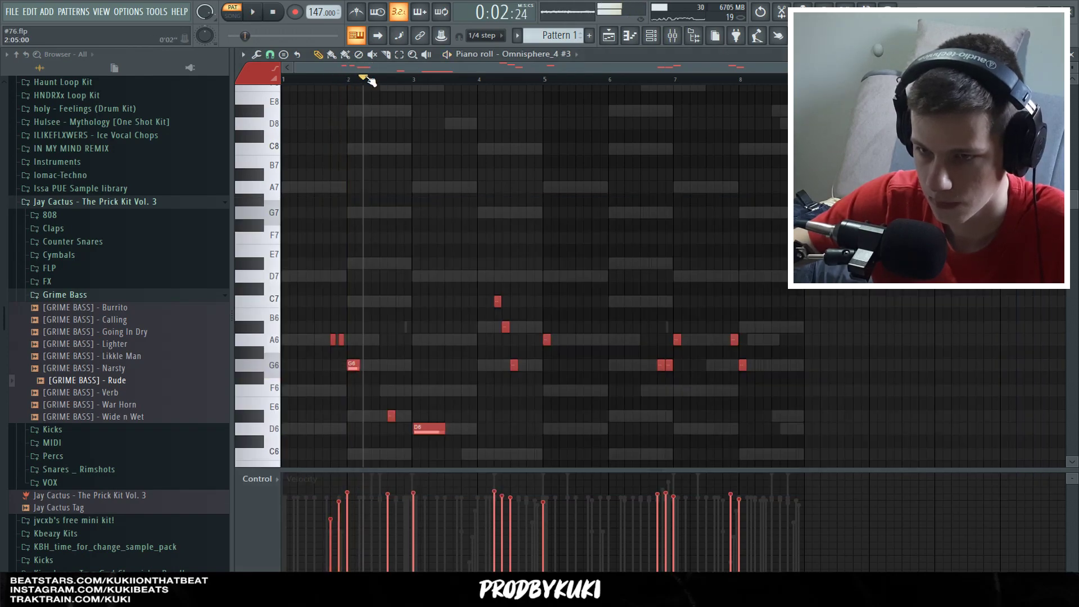
key("space")
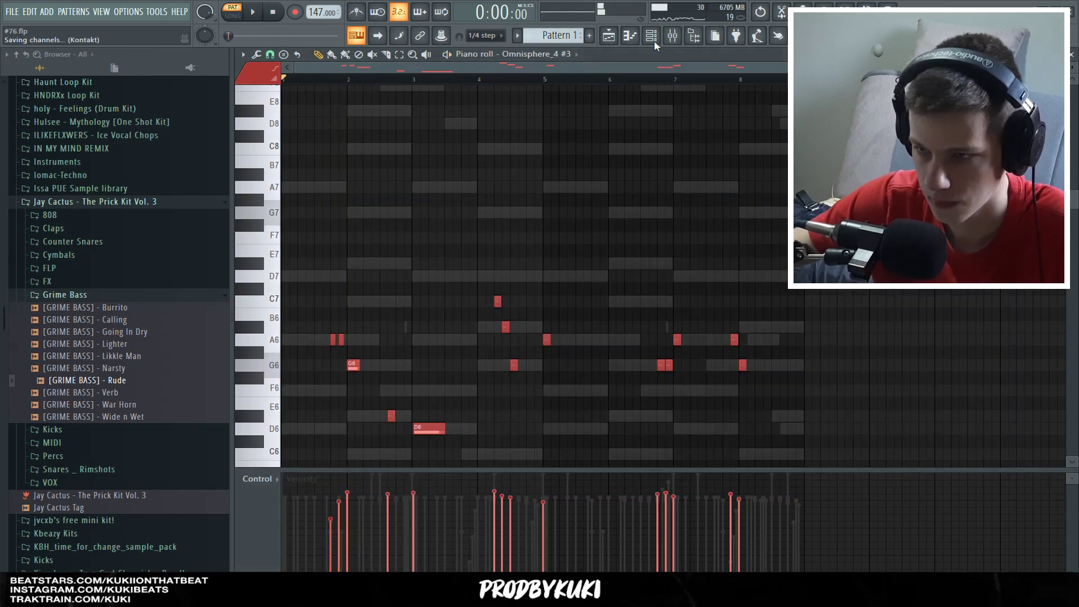
Step: Raise Insert 3's fader slightly during playback and solo the insert to check its level
key("space")
left_click(672, 36)
key("space")
key("space")
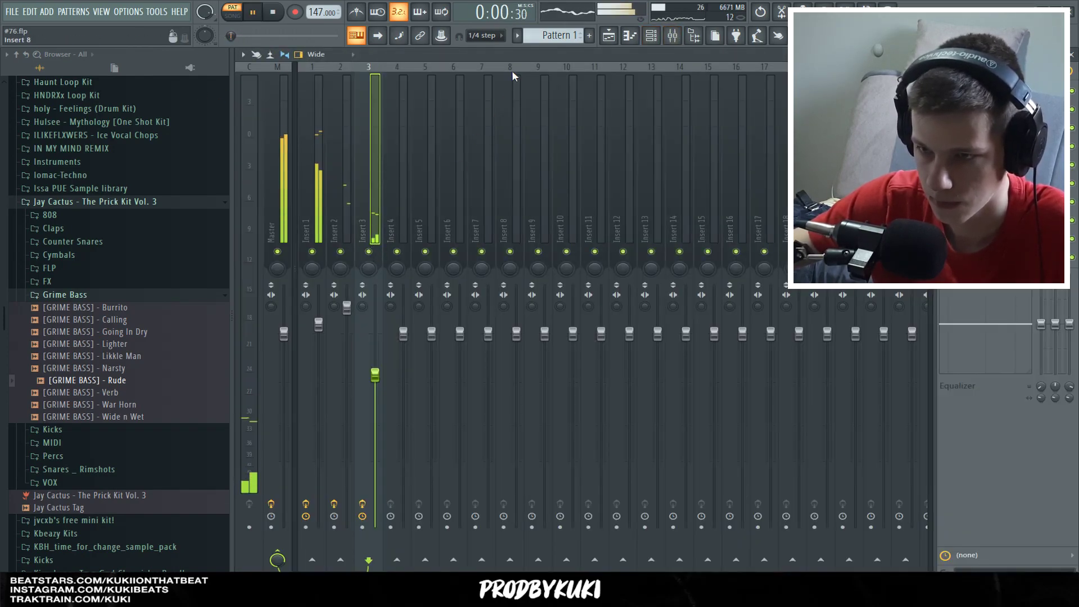
left_click_drag(375, 375, 375, 352)
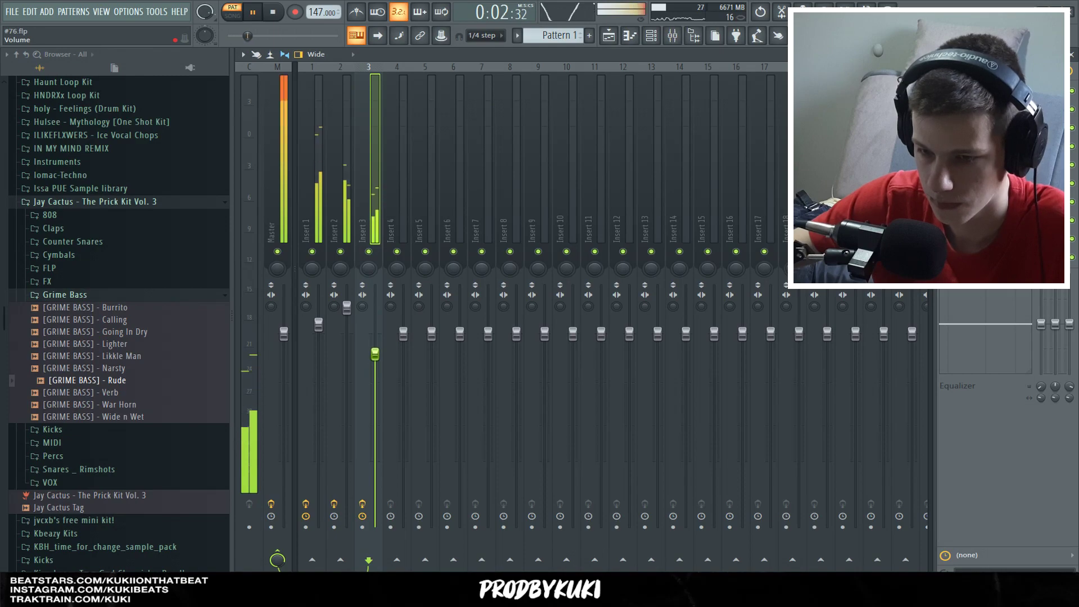
key("space")
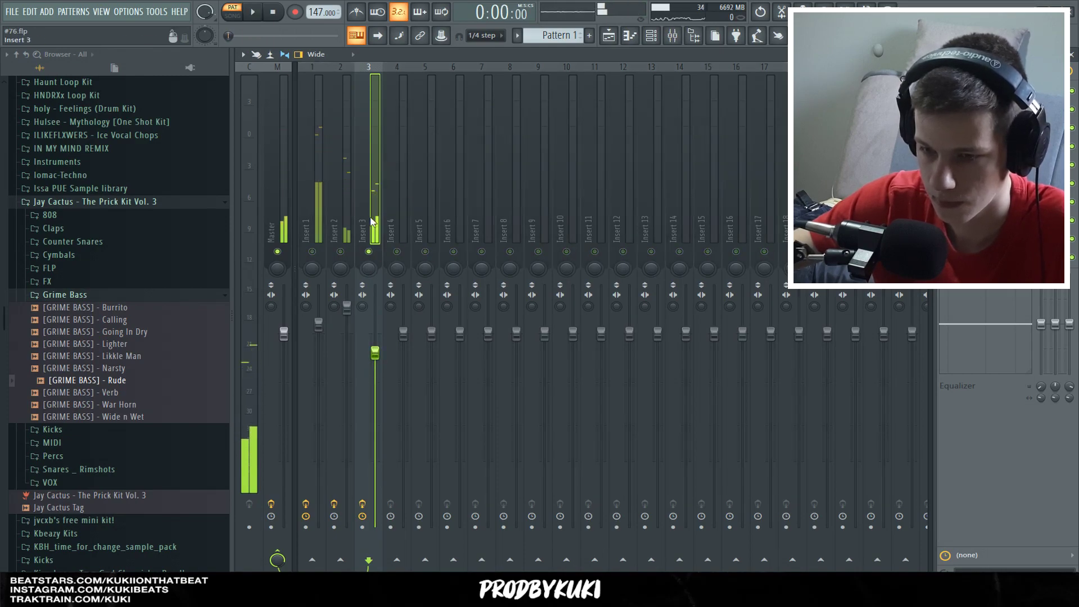
left_click(631, 37)
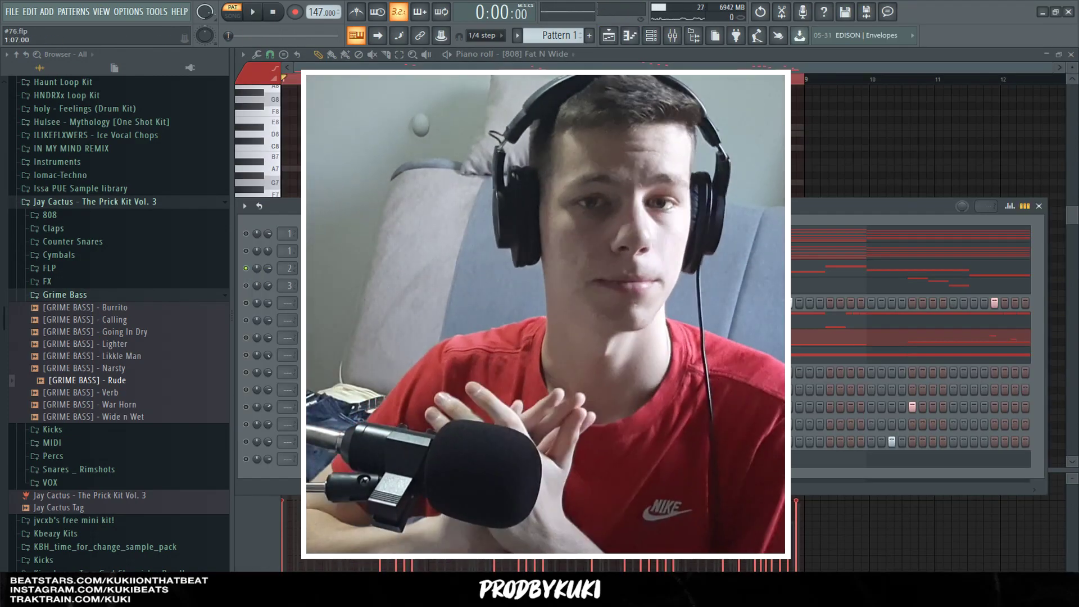